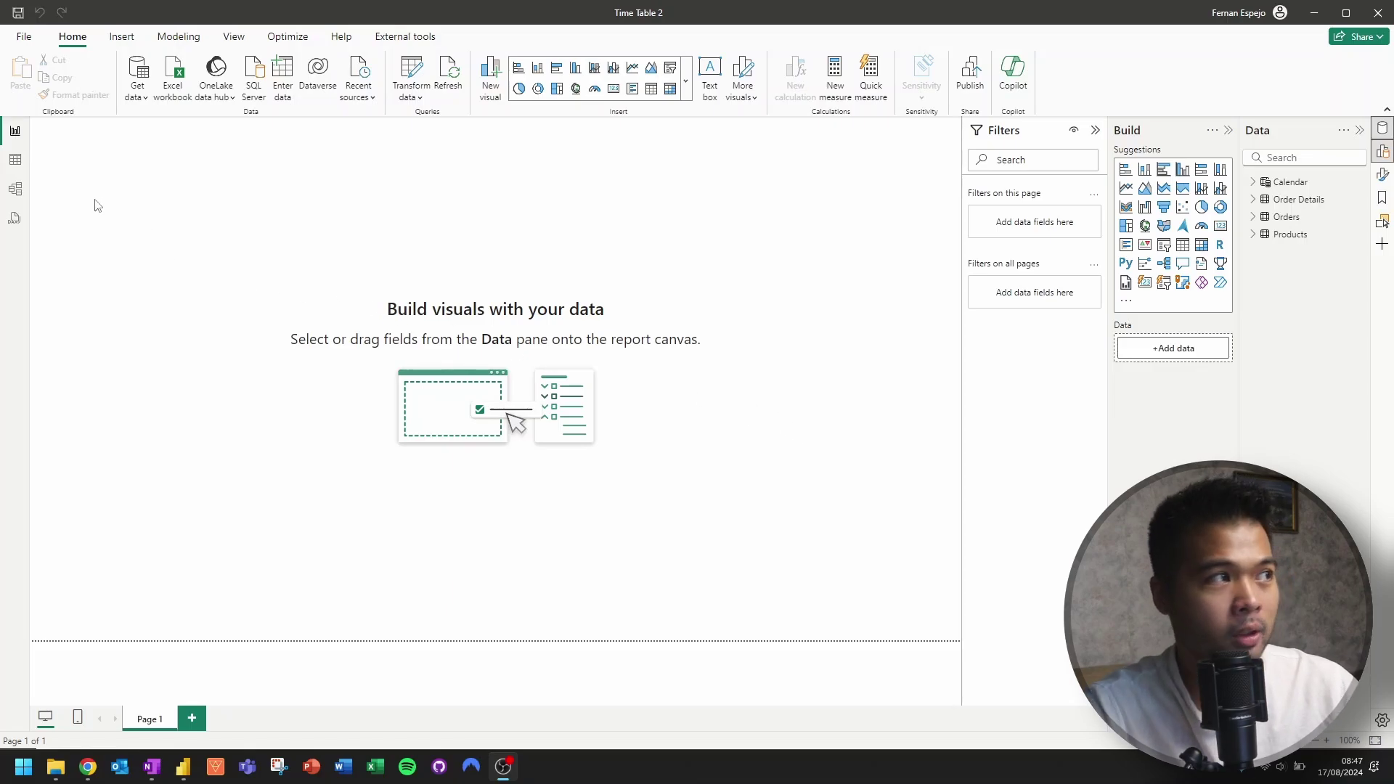
Switch to Model view to inspect the relationships between the tables
{"action": "left_click", "coordinate": [15, 190]}
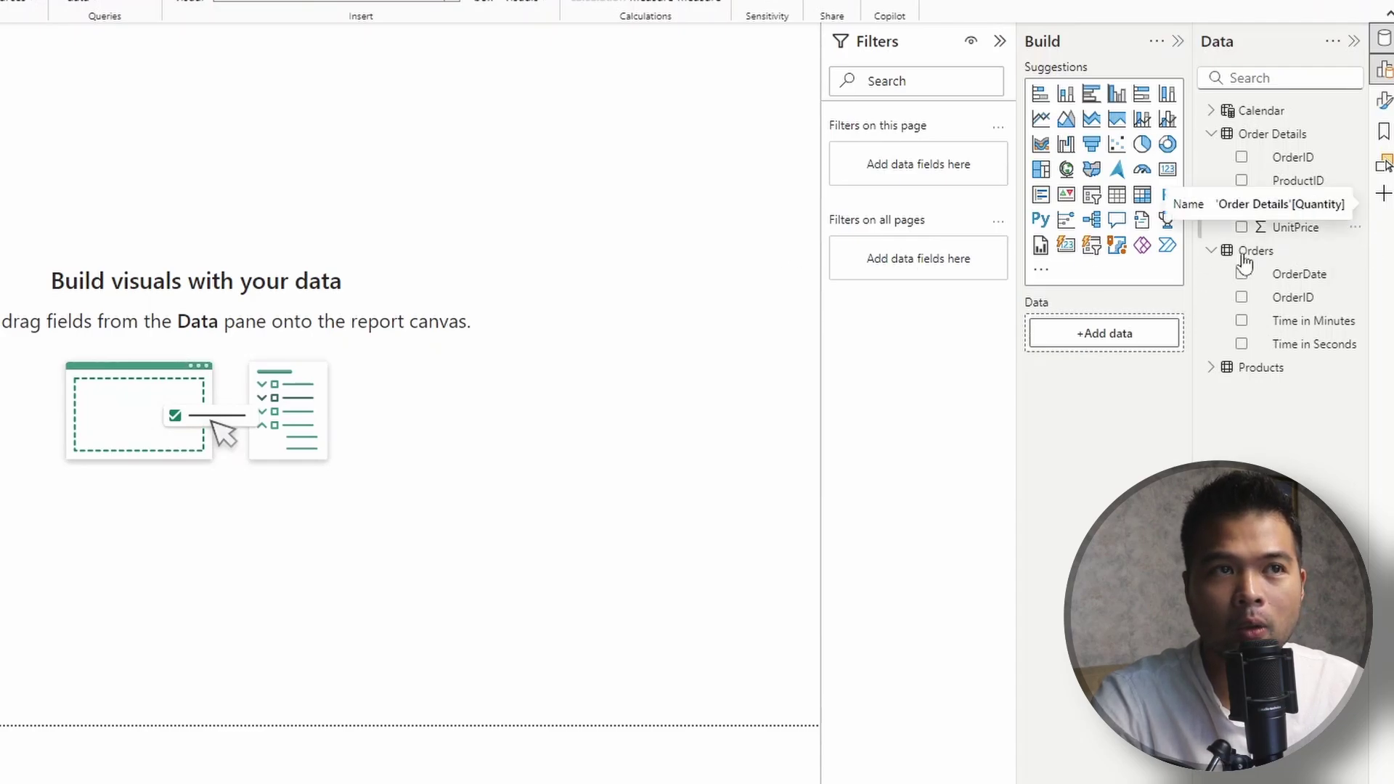
Build a Sum of Quantity column chart over Time in Minutes, then widen and reposition it
{"action": "left_click_drag", "start_coordinate": [1300, 207], "coordinate": [524, 247]}
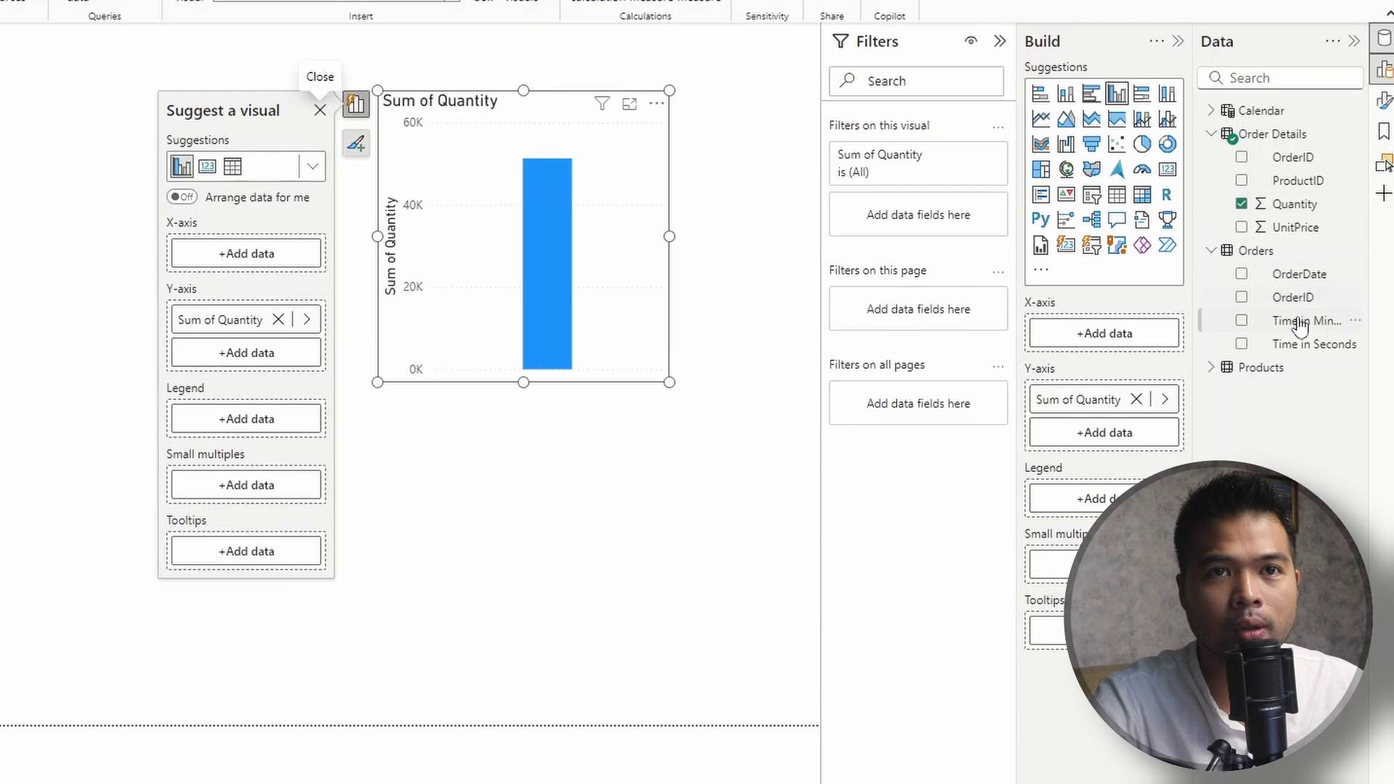
{"action": "left_click_drag", "start_coordinate": [1300, 323], "coordinate": [582, 288]}
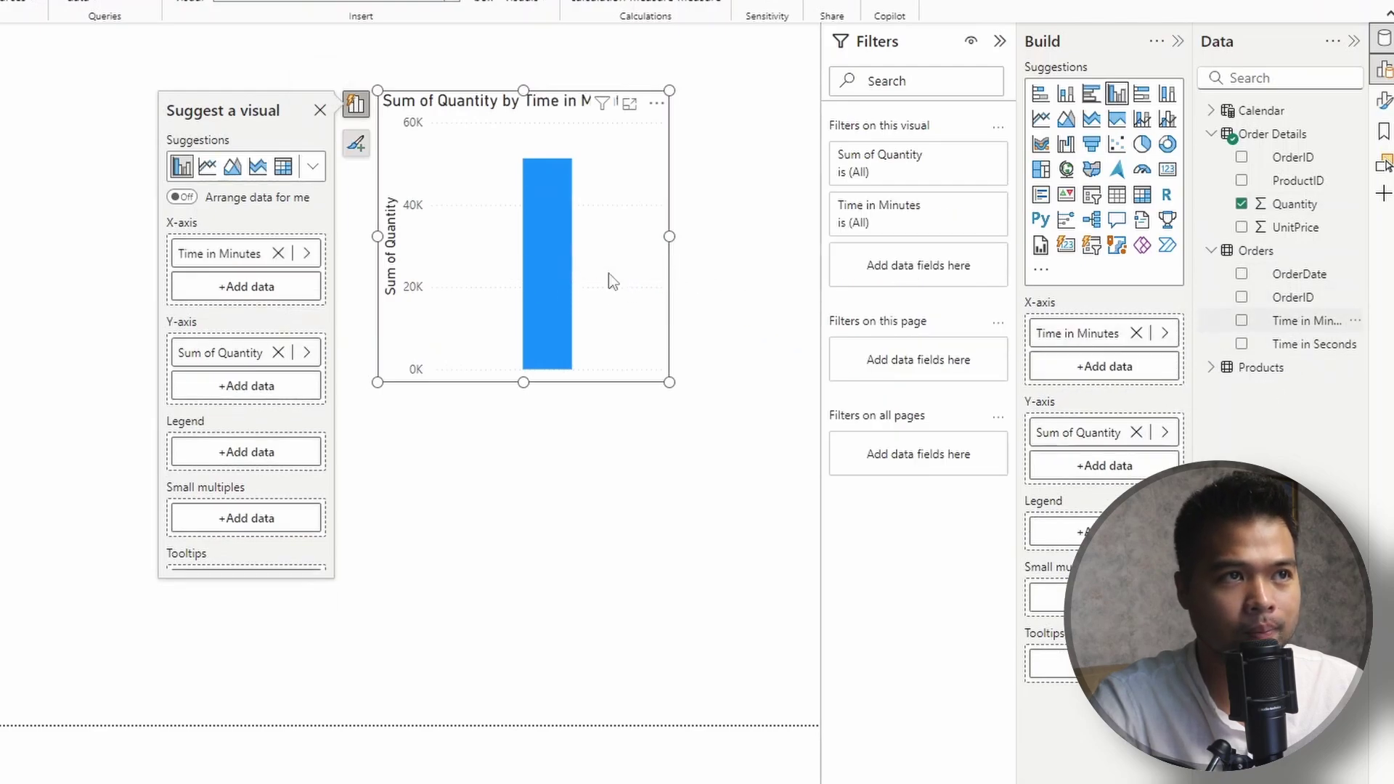
{"action": "left_click_drag", "start_coordinate": [376, 237], "coordinate": [56, 237]}
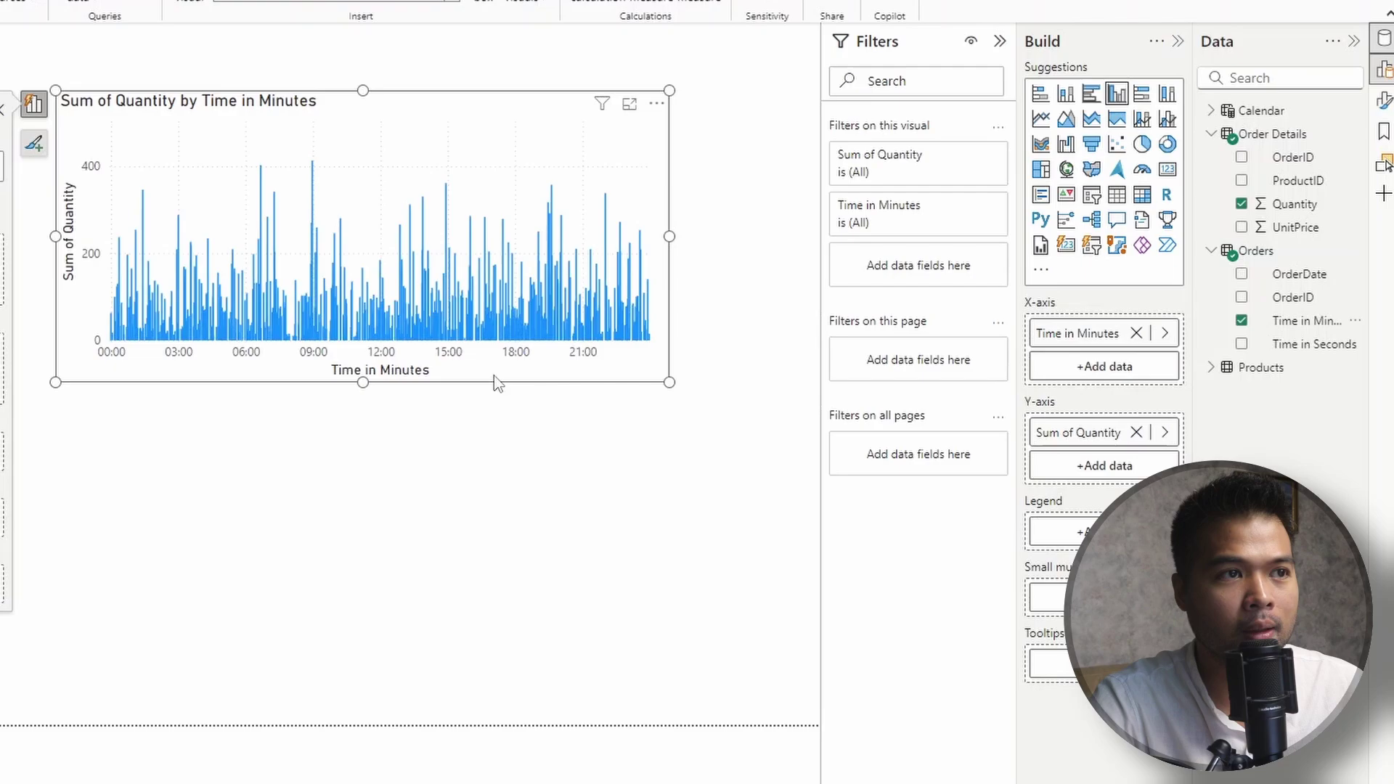
{"action": "left_click_drag", "start_coordinate": [495, 380], "coordinate": [614, 500]}
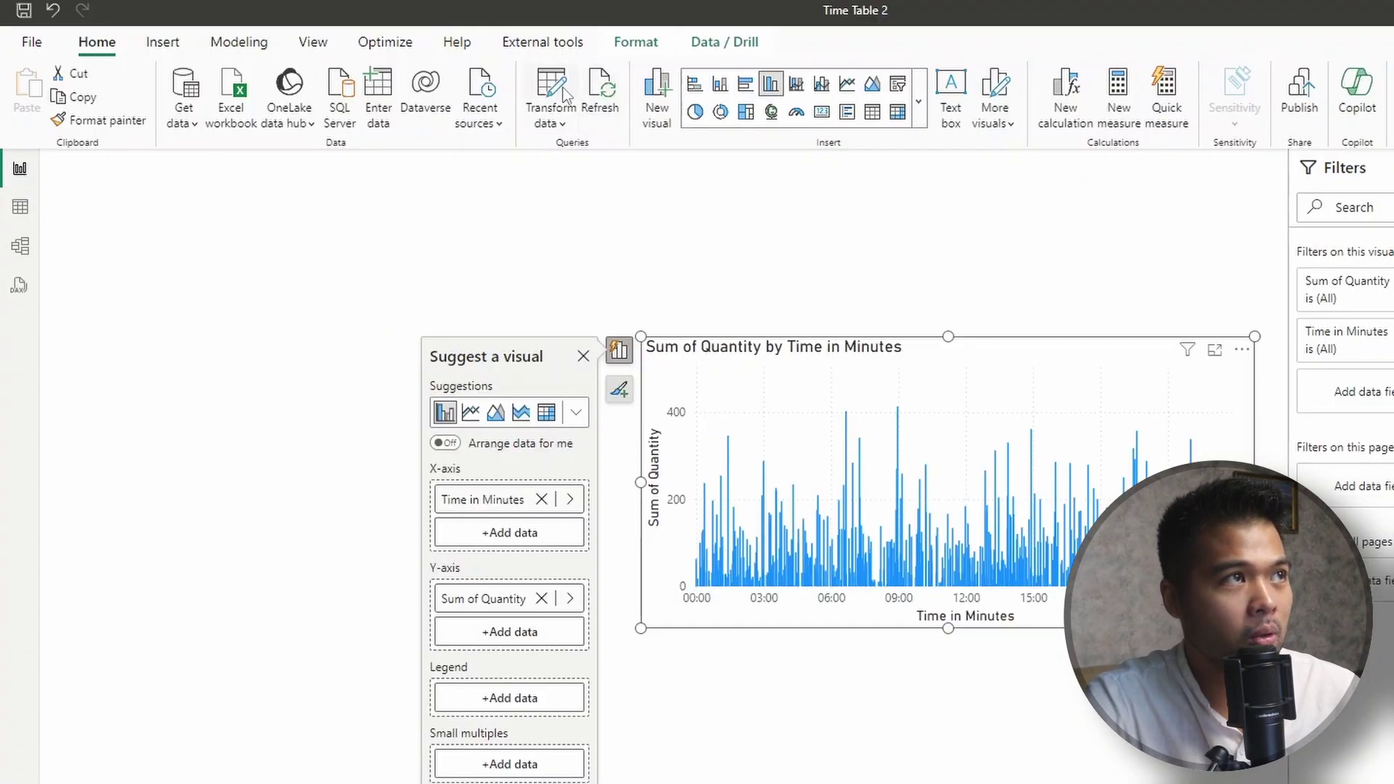
Open the Power Query Editor from Transform data
{"action": "left_click", "coordinate": [564, 95]}
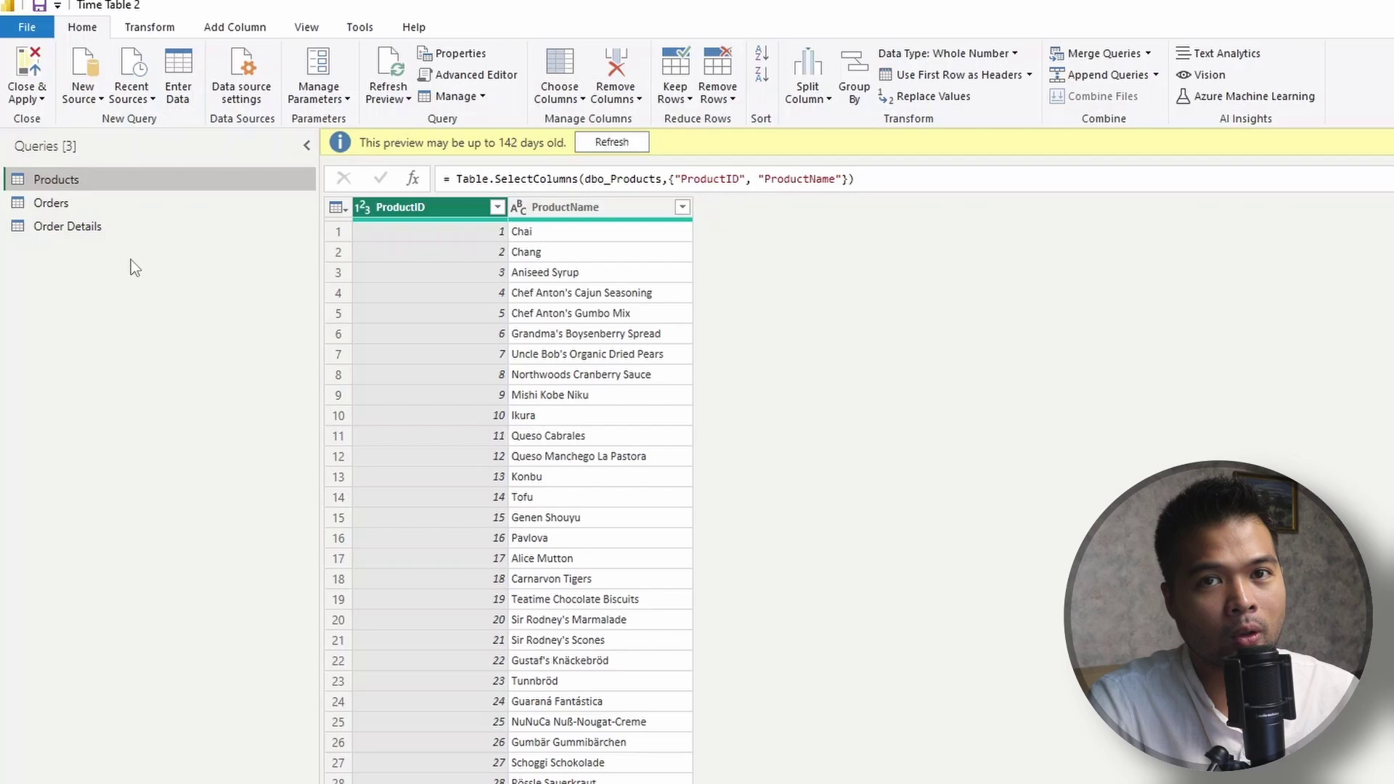
Create a blank query with the formula = {0..1439}
{"action": "left_click", "coordinate": [87, 98]}
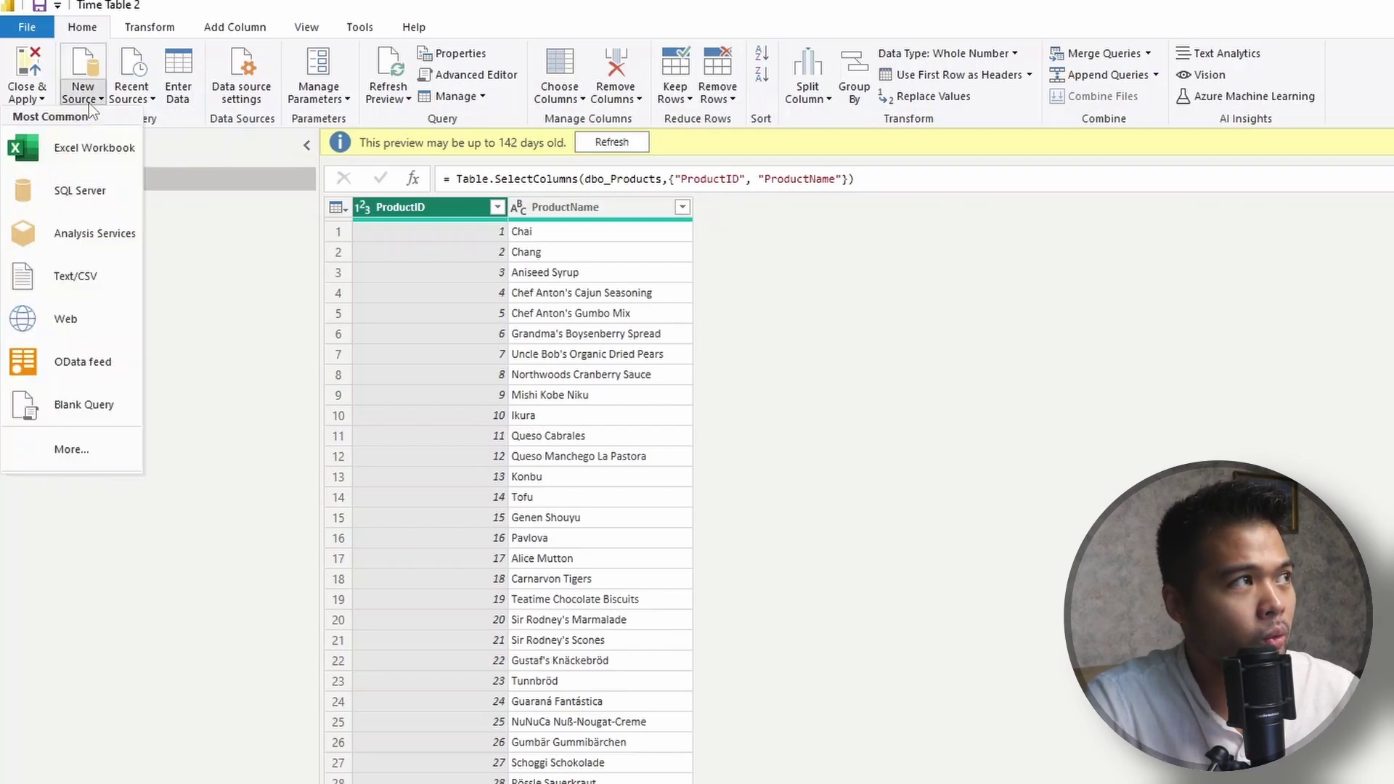
{"action": "left_click", "coordinate": [97, 401]}
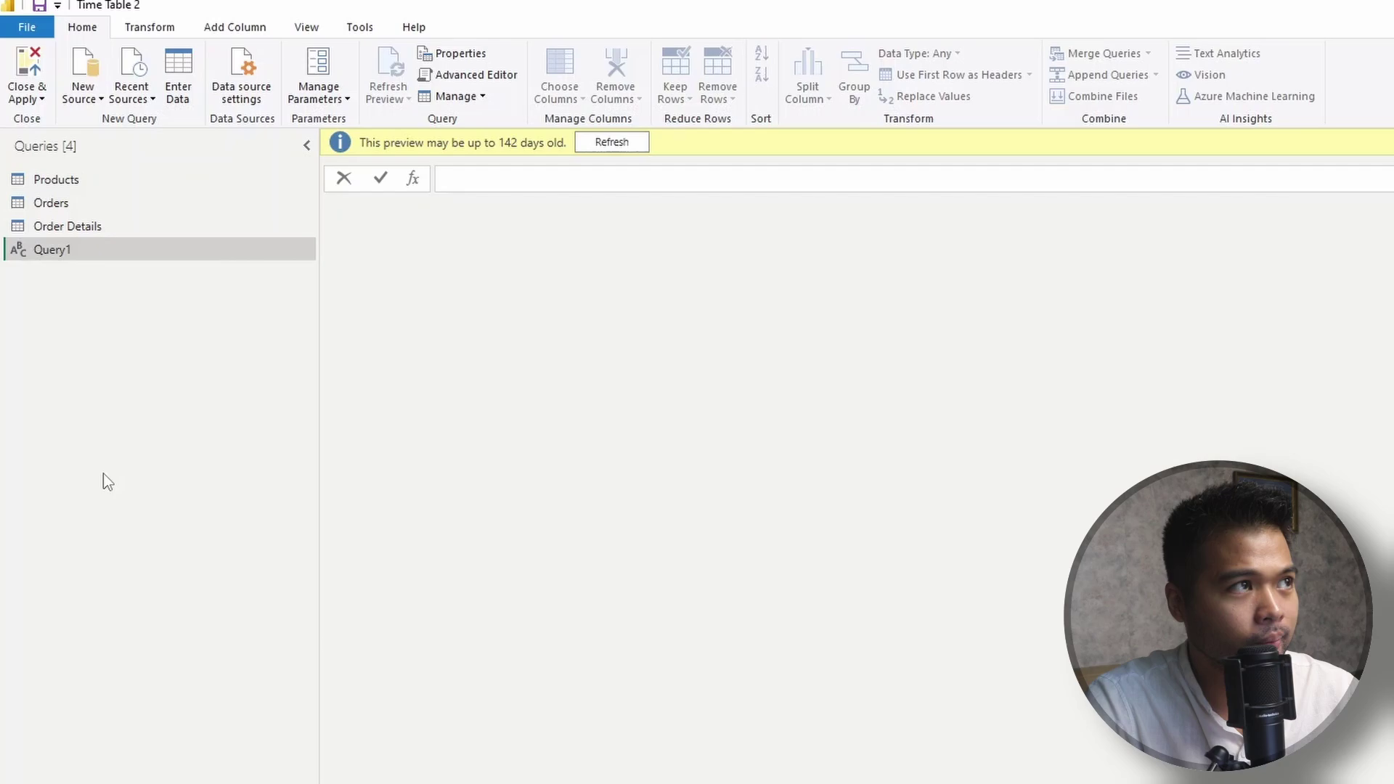
{"action": "type", "text": "= "}
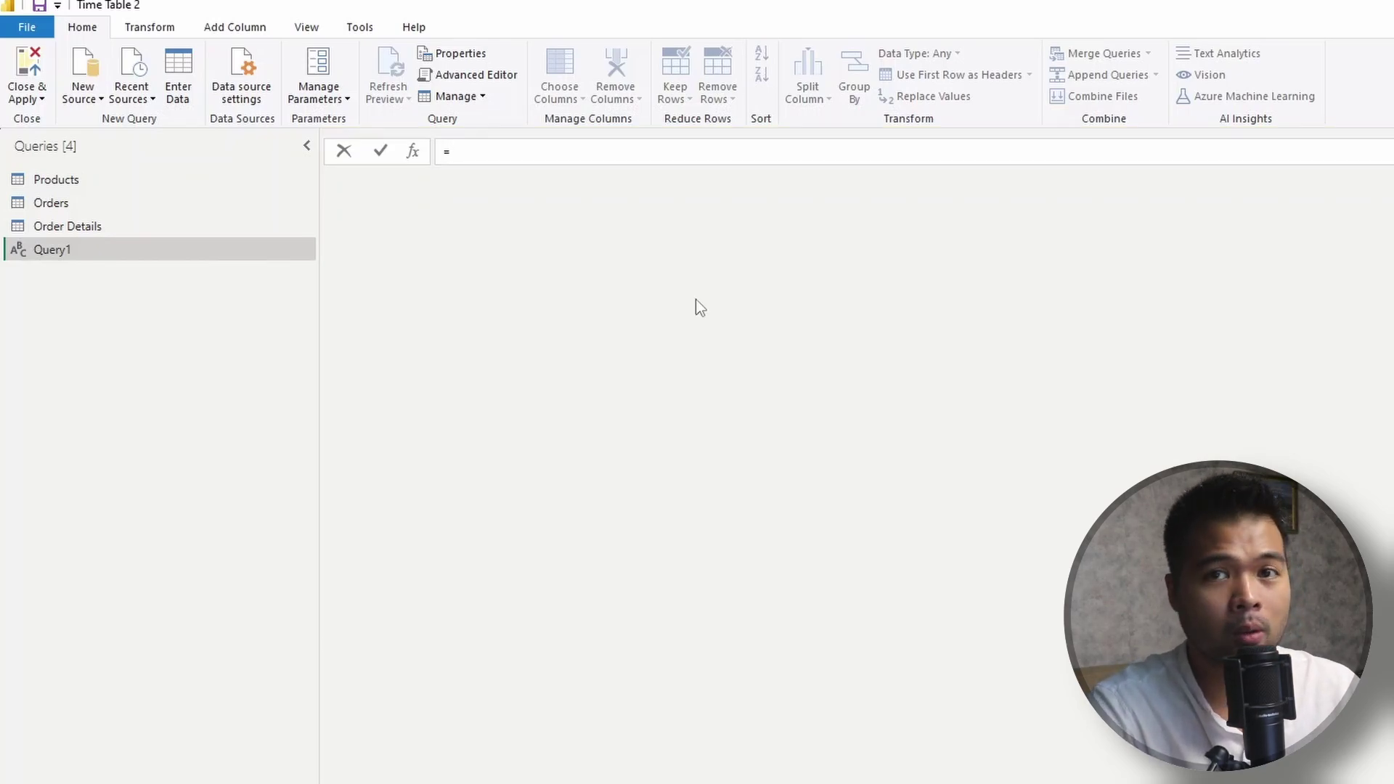
{"action": "type", "text": "{"}
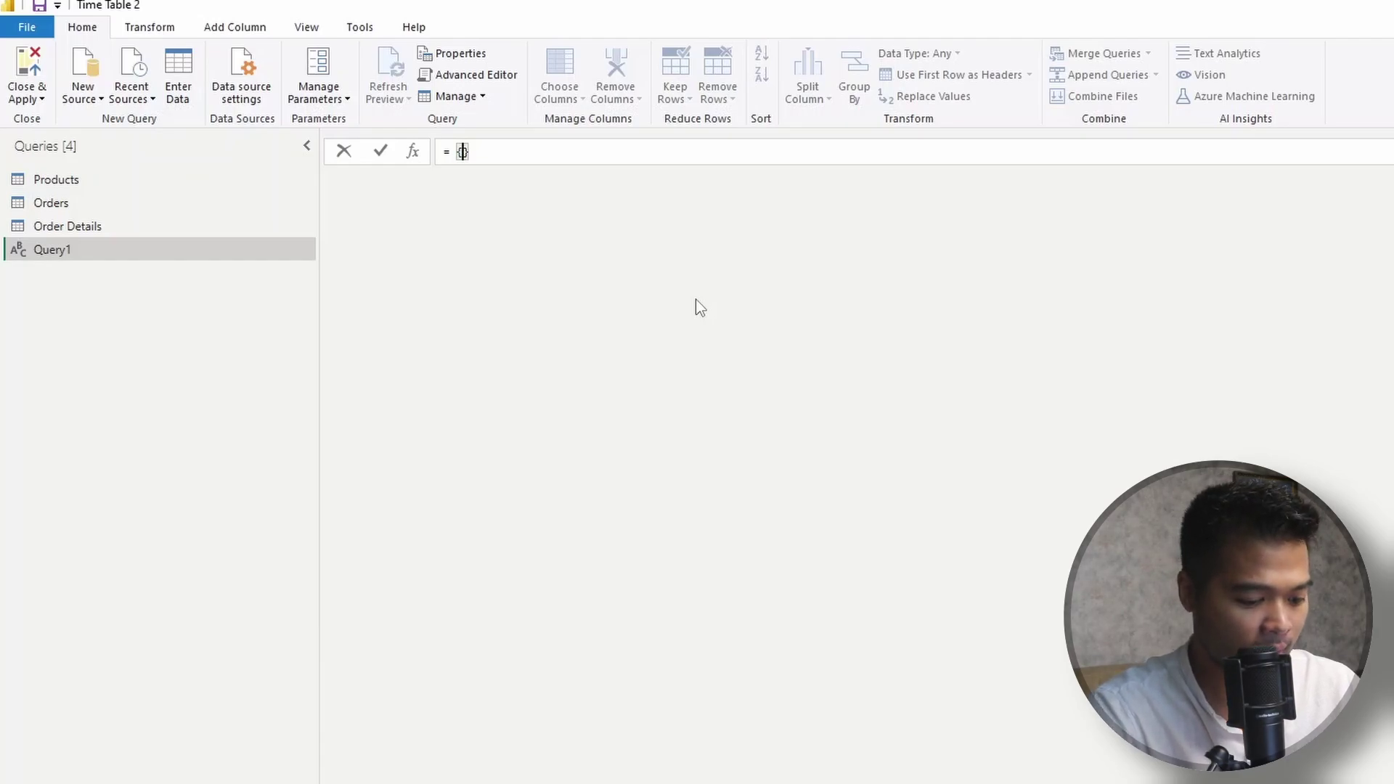
{"action": "type", "text": "0..1"}
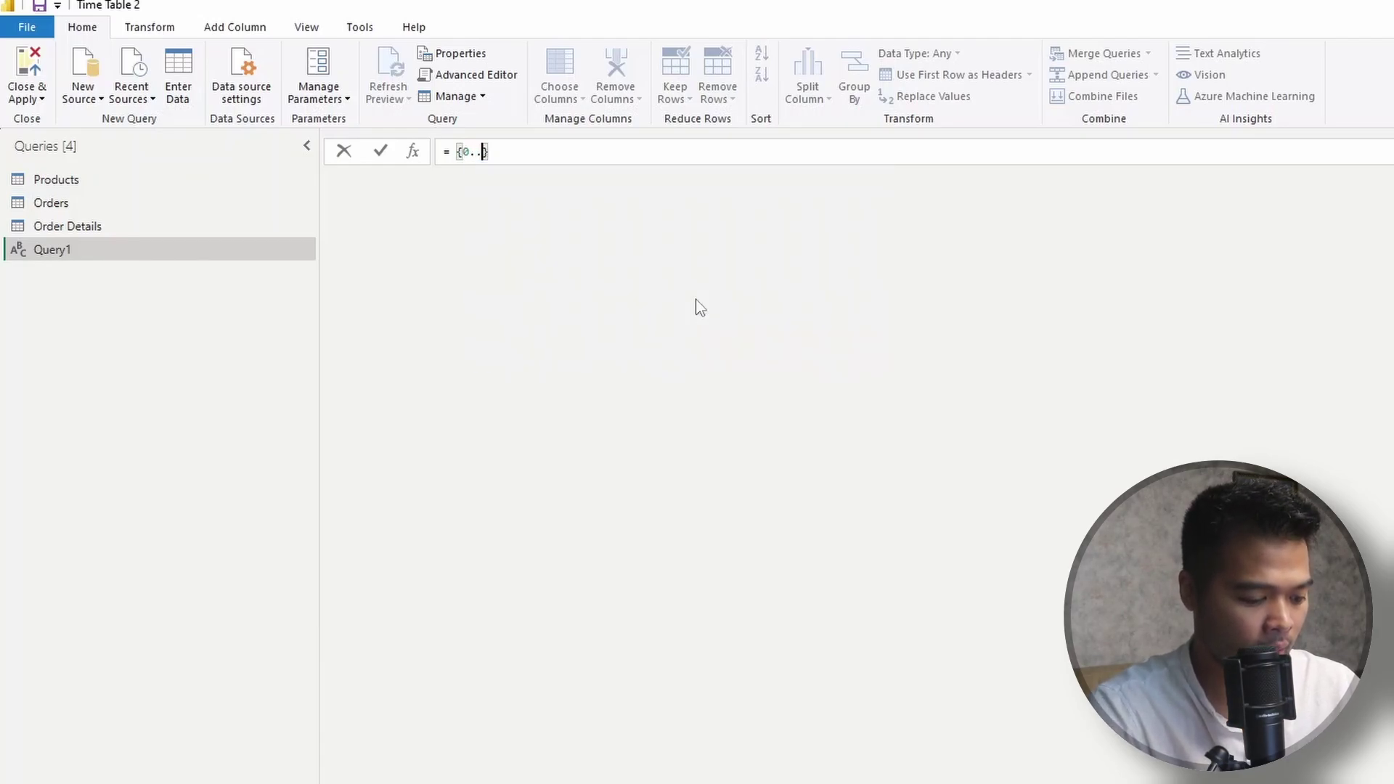
{"action": "type", "text": "439"}
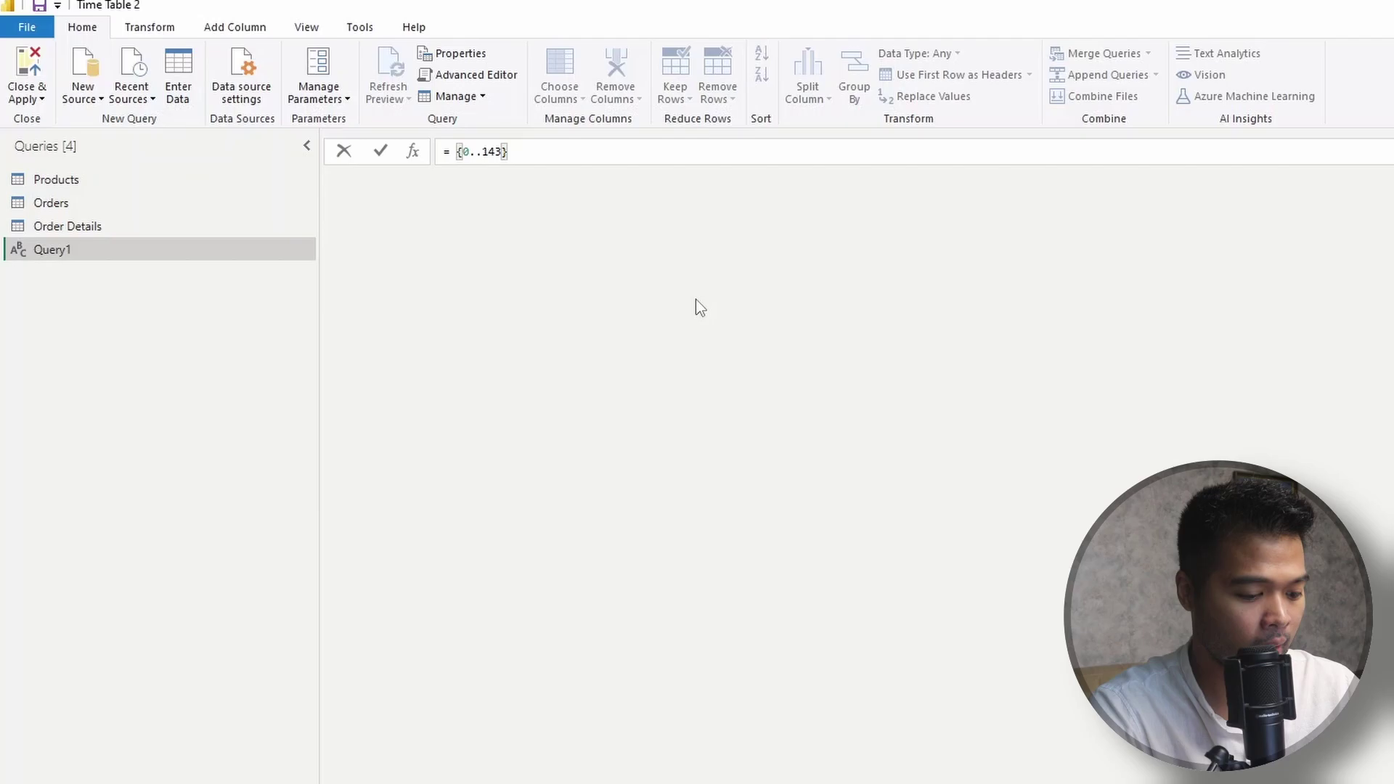
{"action": "key", "text": "Return"}
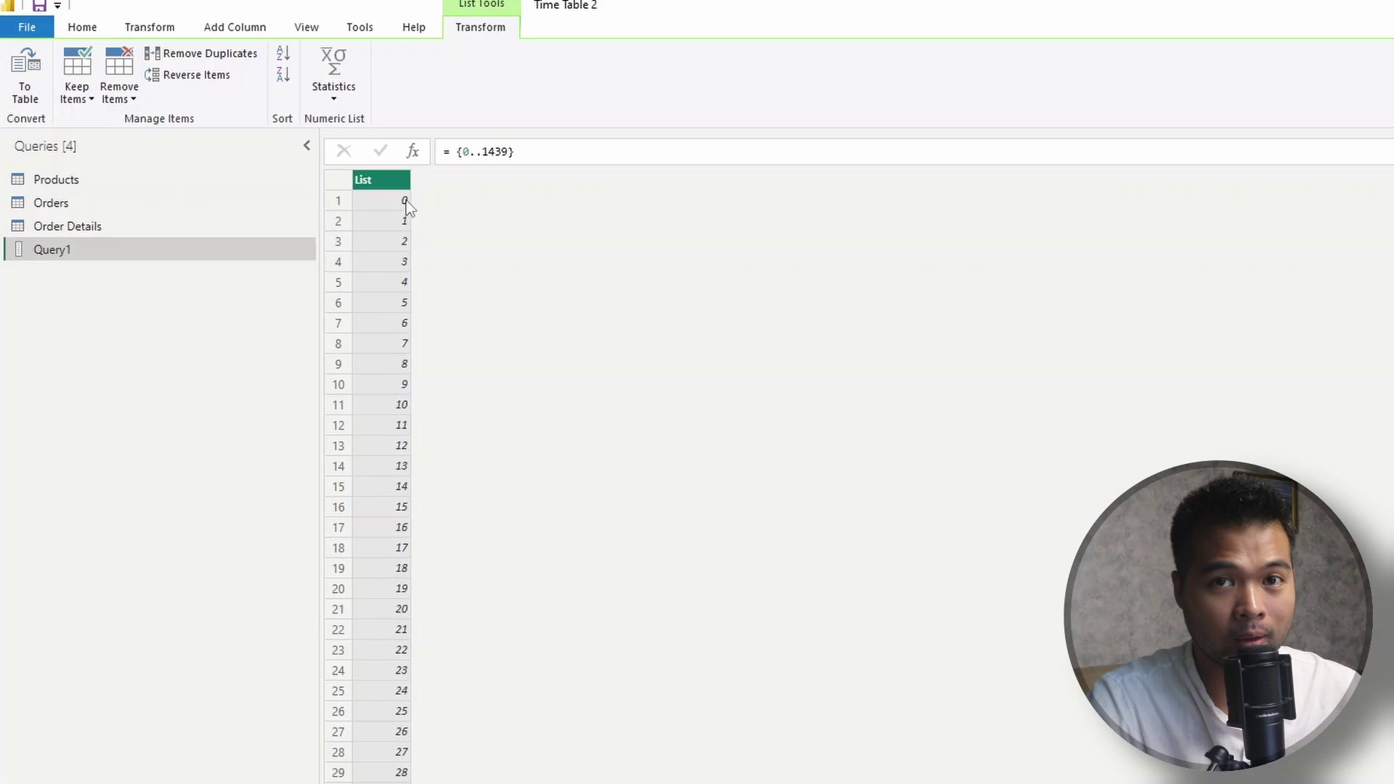
Convert the list to a table and add a Division column of Column1 divided by 1440
{"action": "left_click", "coordinate": [25, 90]}
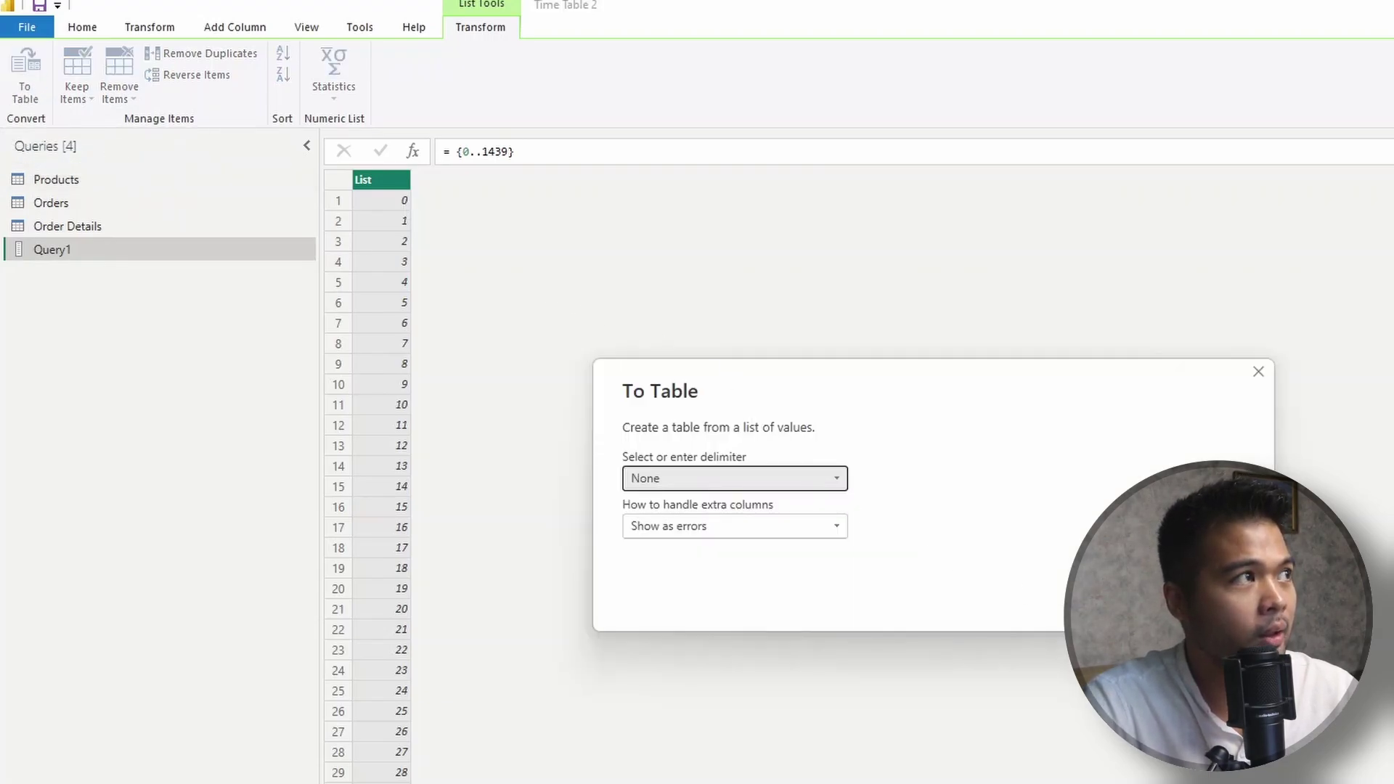
{"action": "left_click", "coordinate": [1169, 605]}
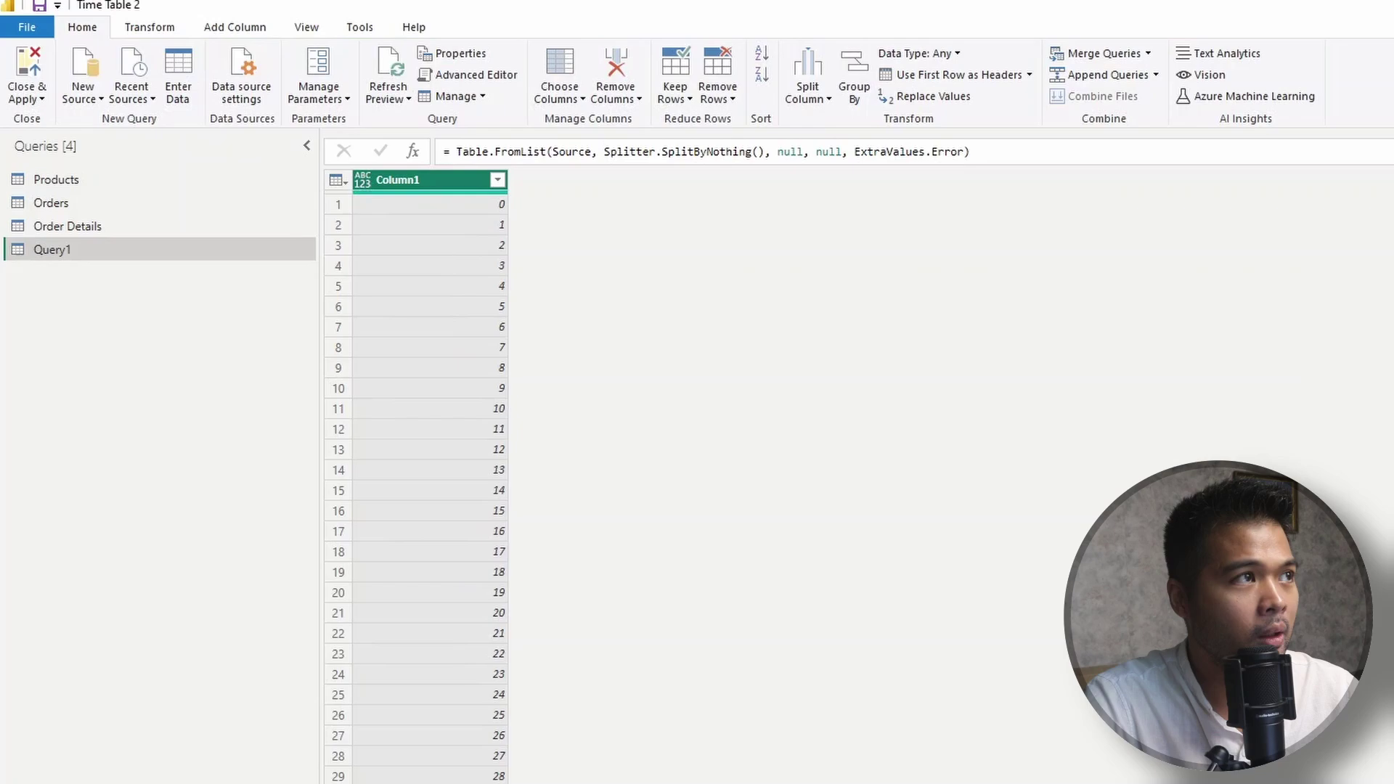
{"action": "left_click", "coordinate": [469, 207]}
{"action": "left_click", "coordinate": [474, 185]}
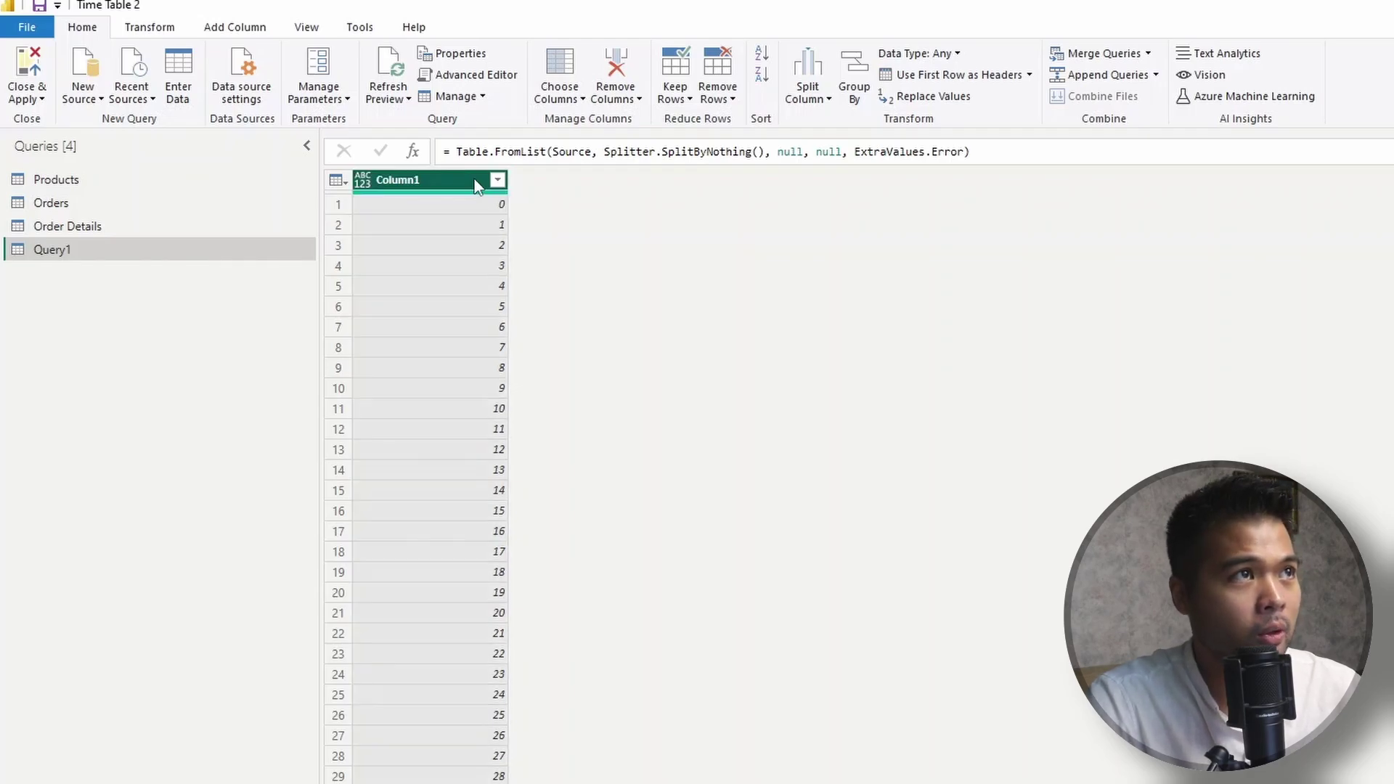
{"action": "left_click", "coordinate": [215, 31]}
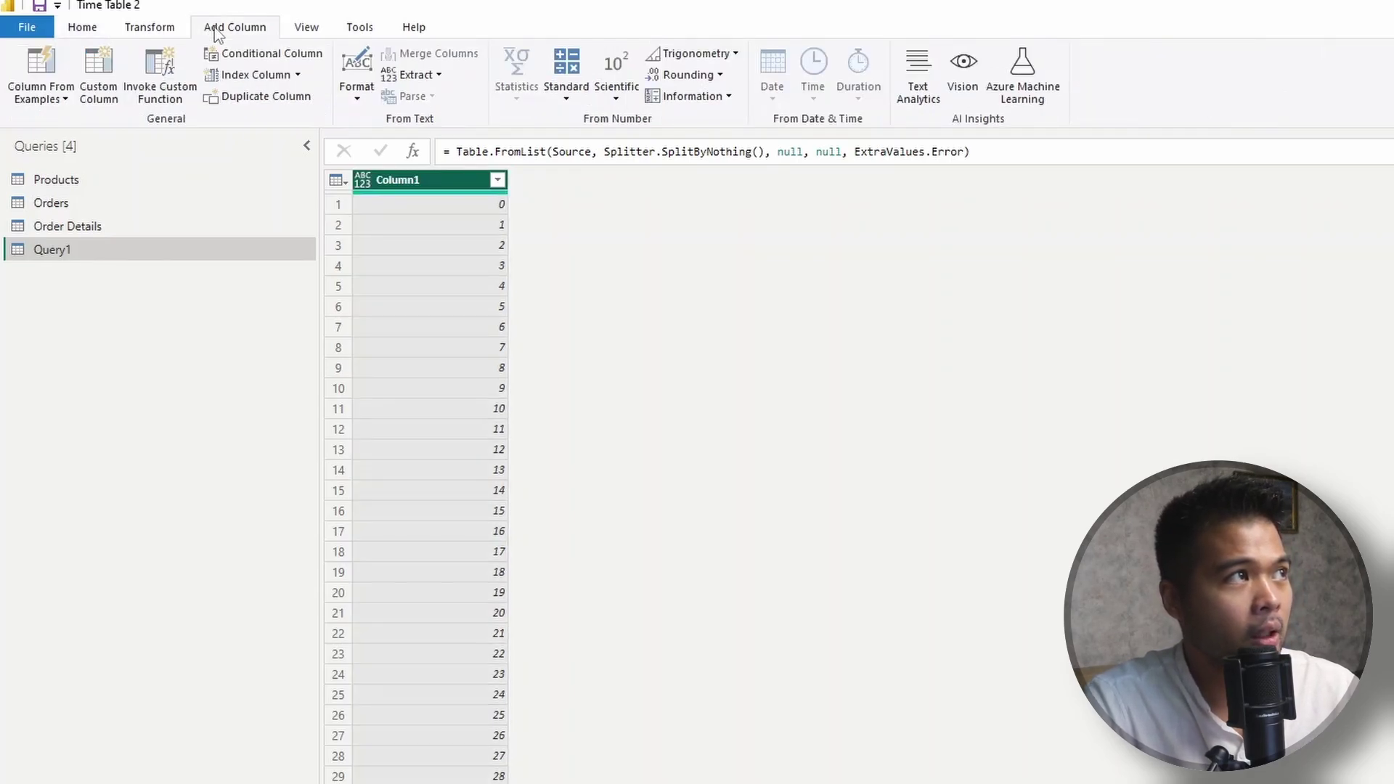
{"action": "left_click", "coordinate": [574, 95]}
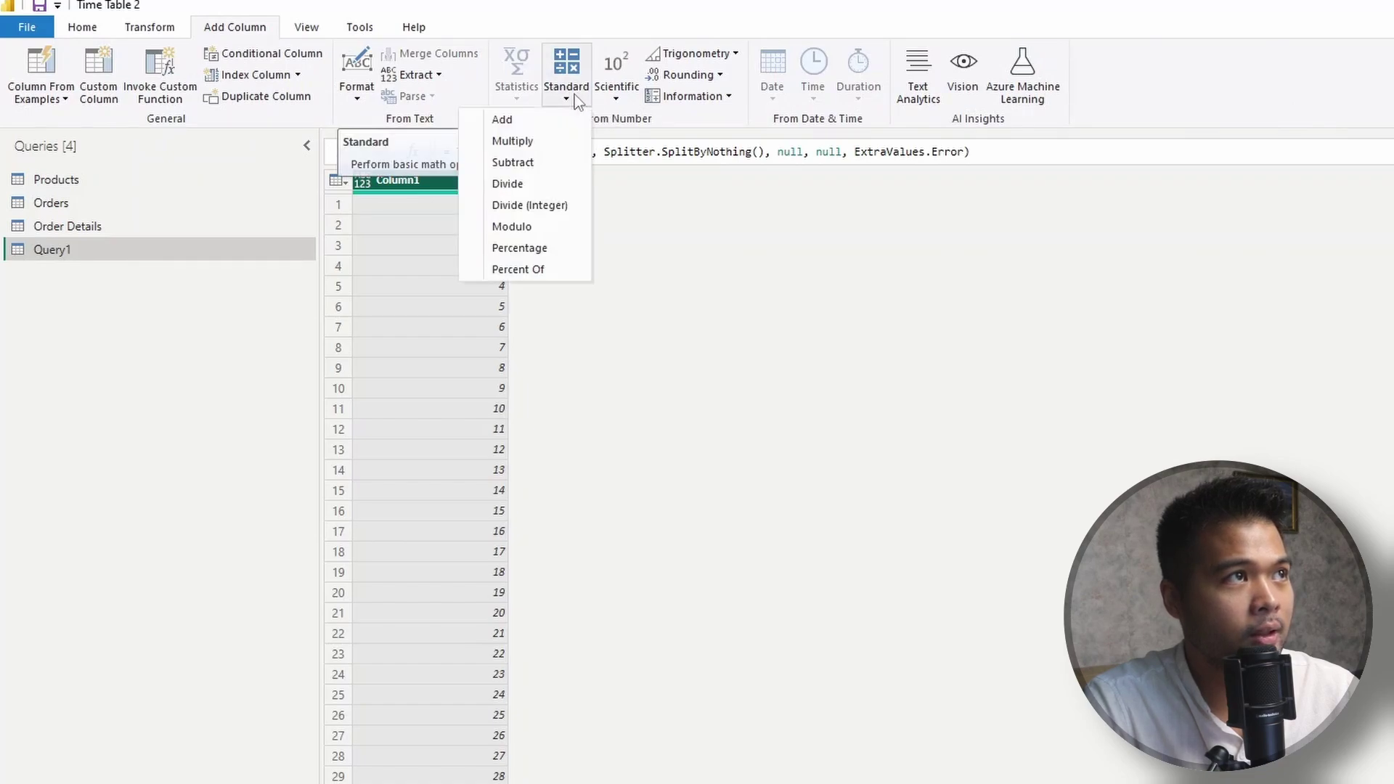
{"action": "left_click", "coordinate": [509, 184]}
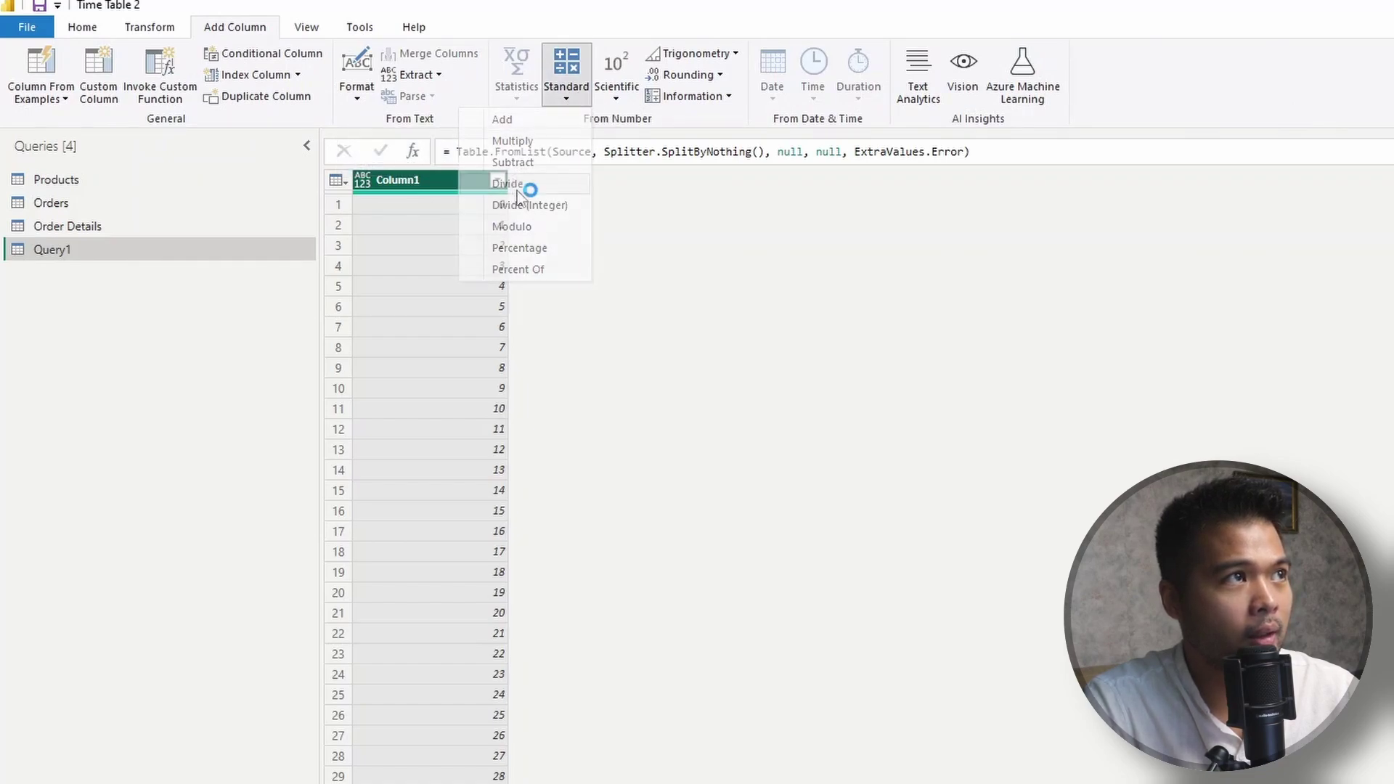
{"action": "type", "text": "1440"}
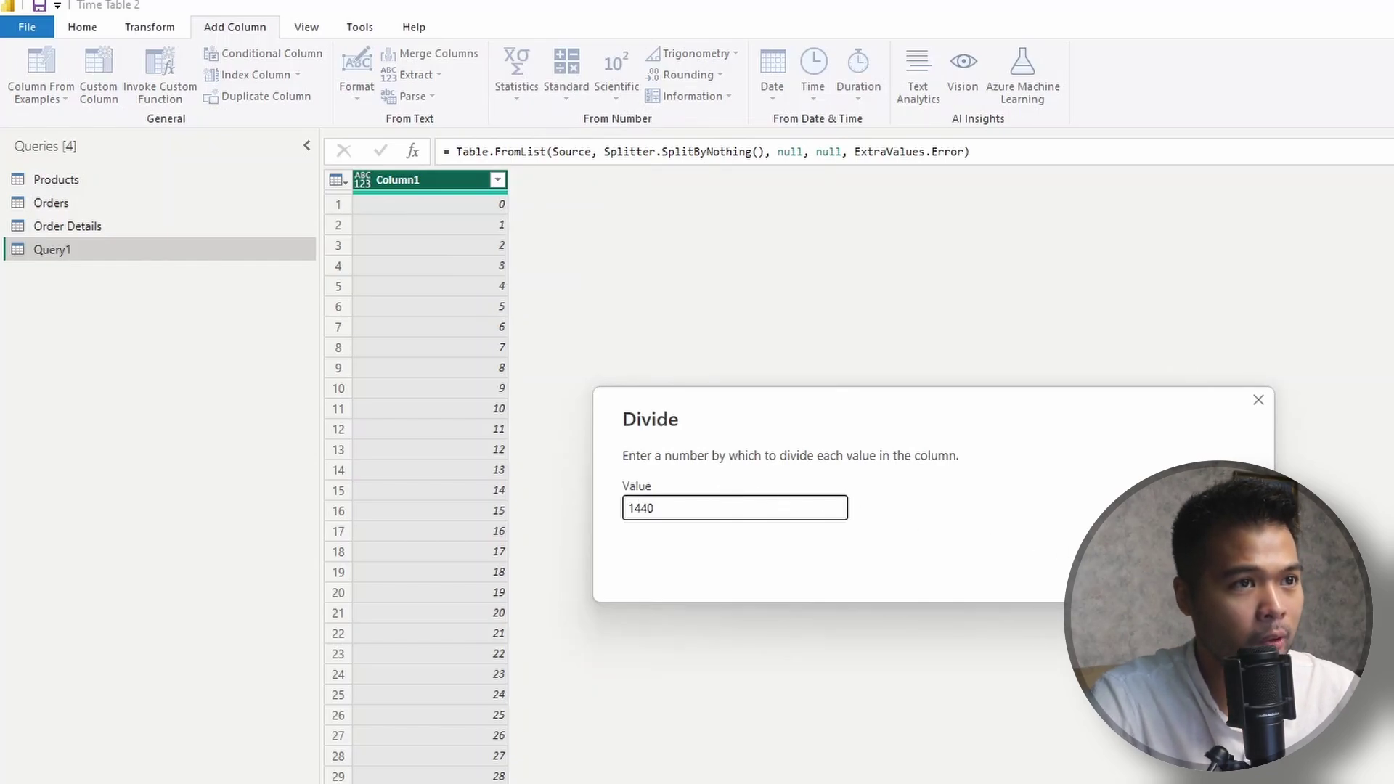
{"action": "key", "text": "Return"}
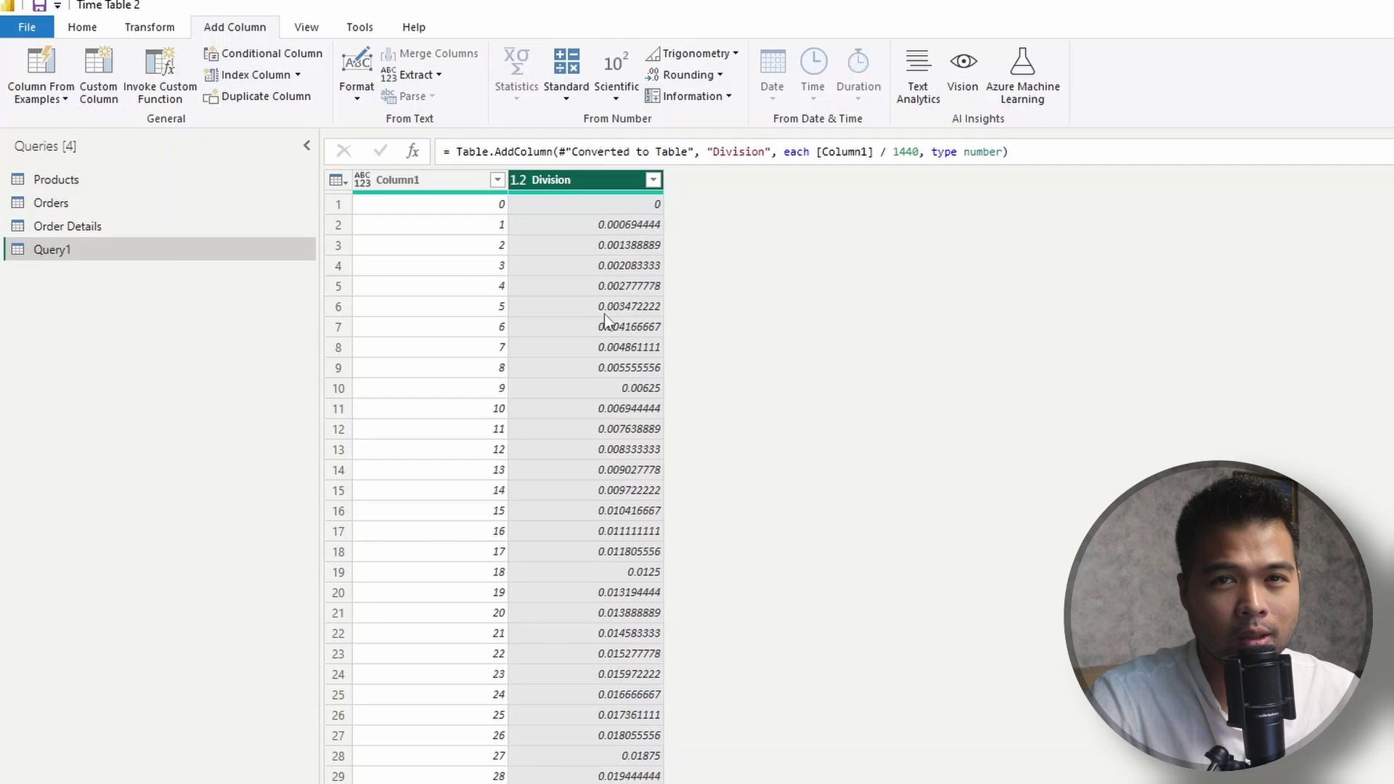
Change the Division column's type to Time and browse the resulting minute values
{"action": "left_click", "coordinate": [518, 185]}
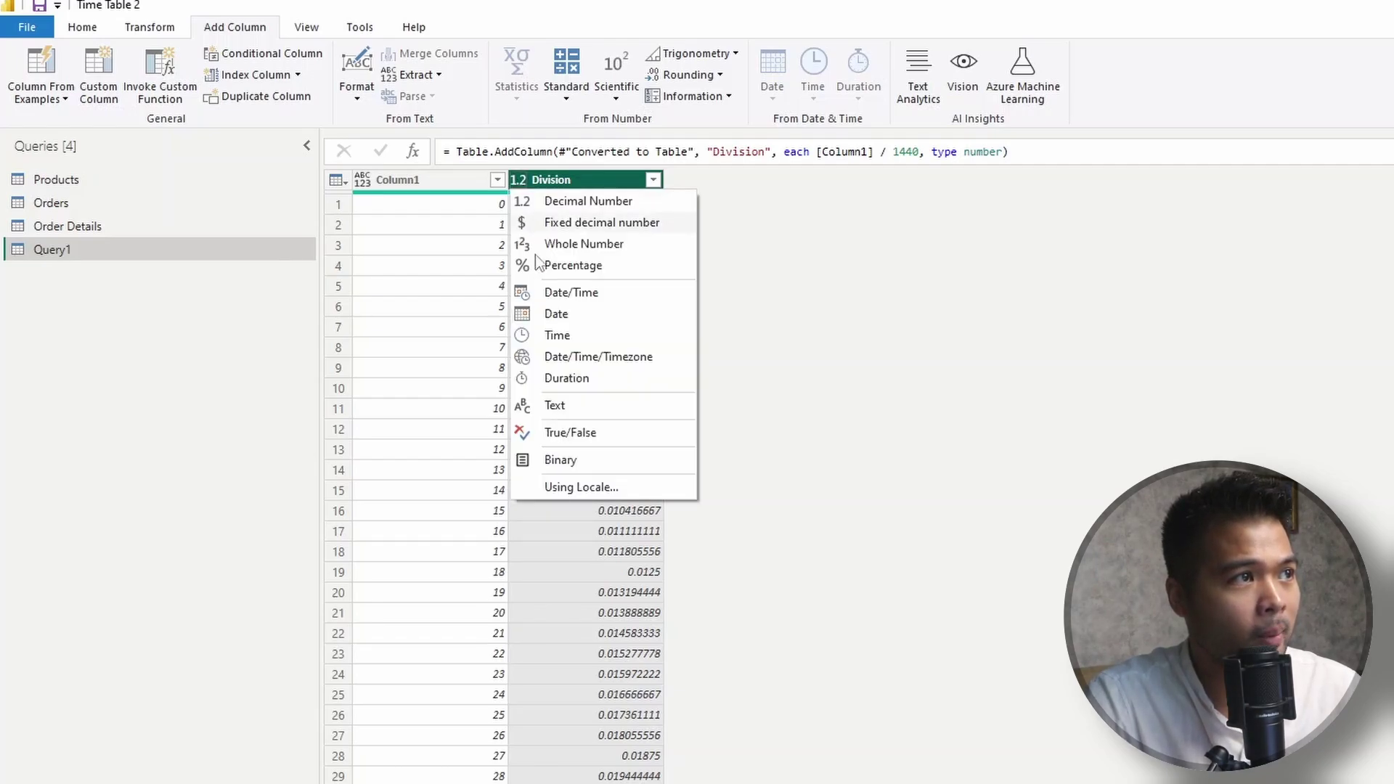
{"action": "left_click", "coordinate": [564, 337]}
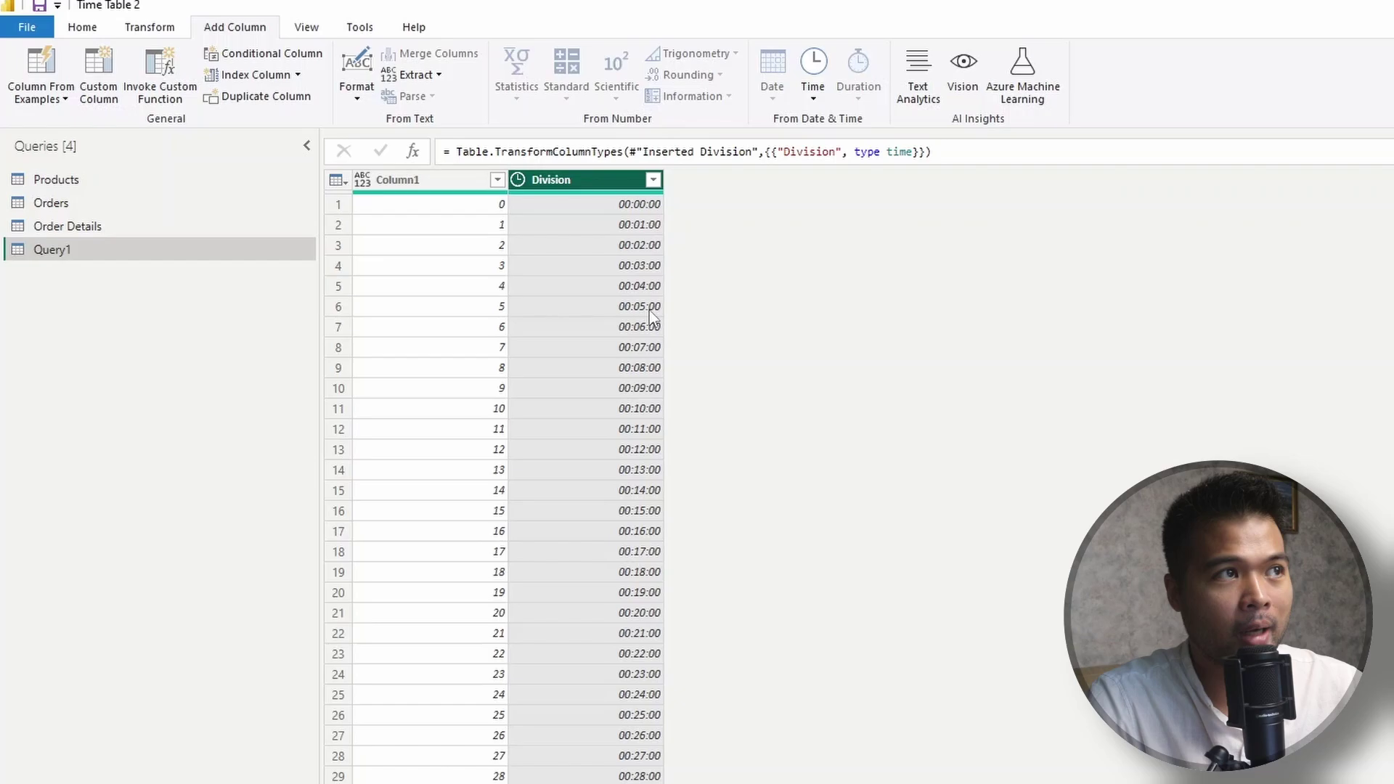
{"action": "scroll", "coordinate": [644, 324], "scroll_direction": "down", "scroll_amount": 4}
{"action": "scroll", "coordinate": [644, 325], "scroll_direction": "up", "scroll_amount": 4}
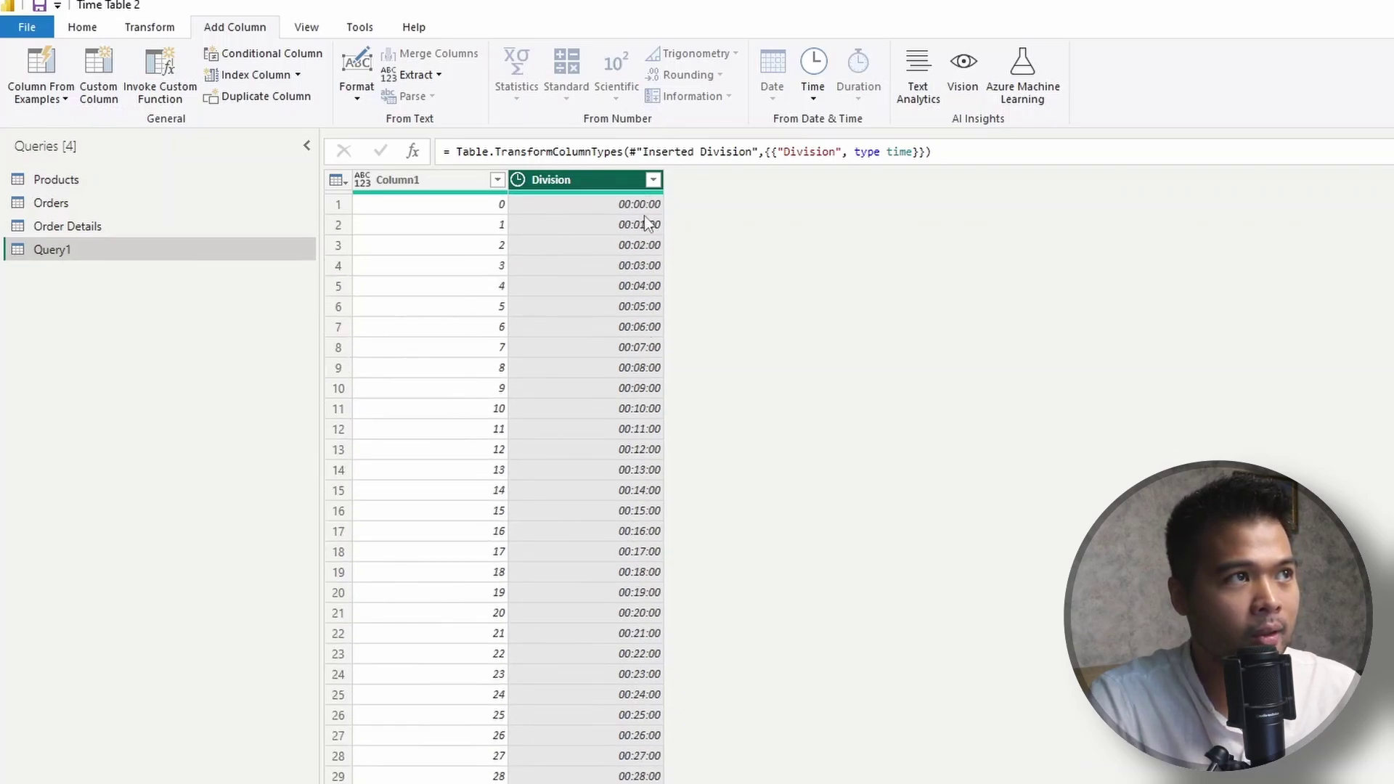
{"action": "scroll", "coordinate": [646, 238], "scroll_direction": "down", "scroll_amount": 1}
{"action": "scroll", "coordinate": [644, 238], "scroll_direction": "down", "scroll_amount": 20}
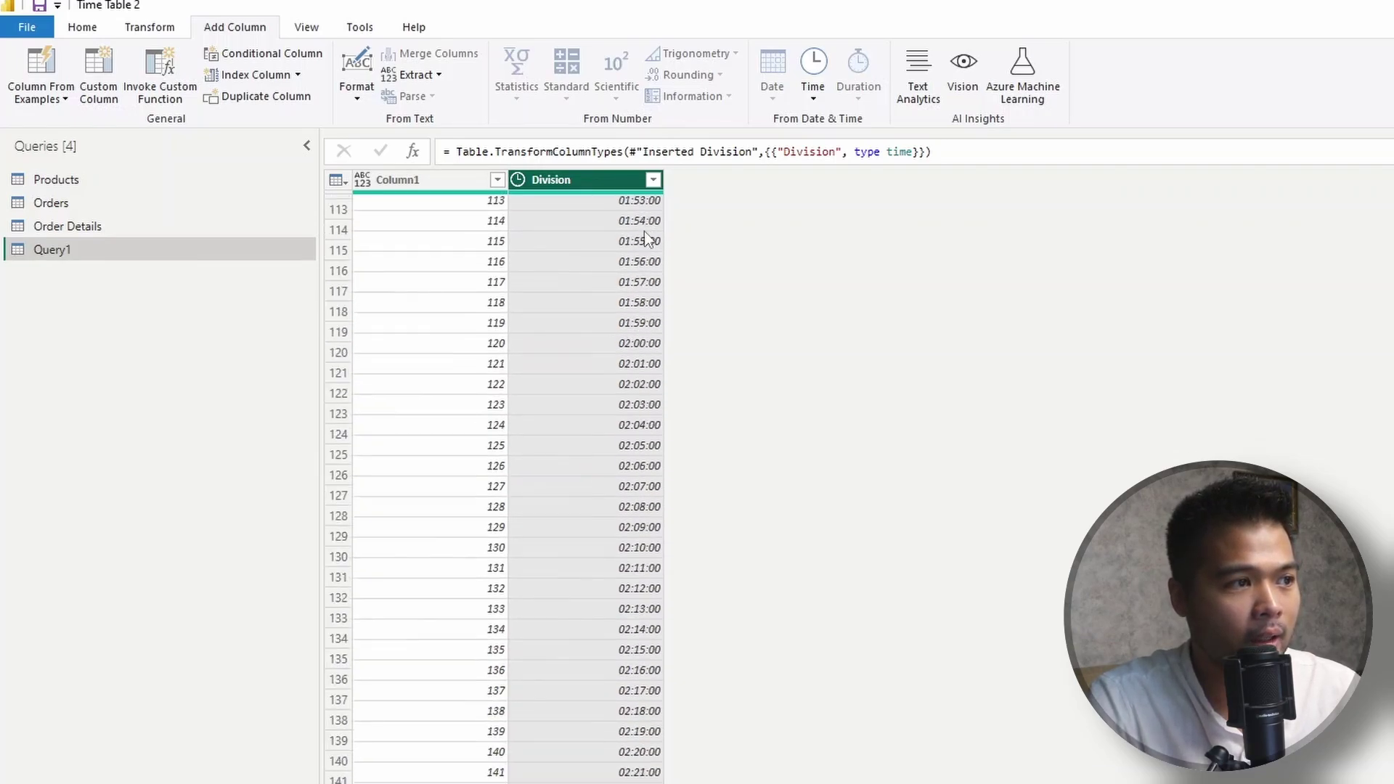
{"action": "scroll", "coordinate": [624, 294], "scroll_direction": "down", "scroll_amount": 20}
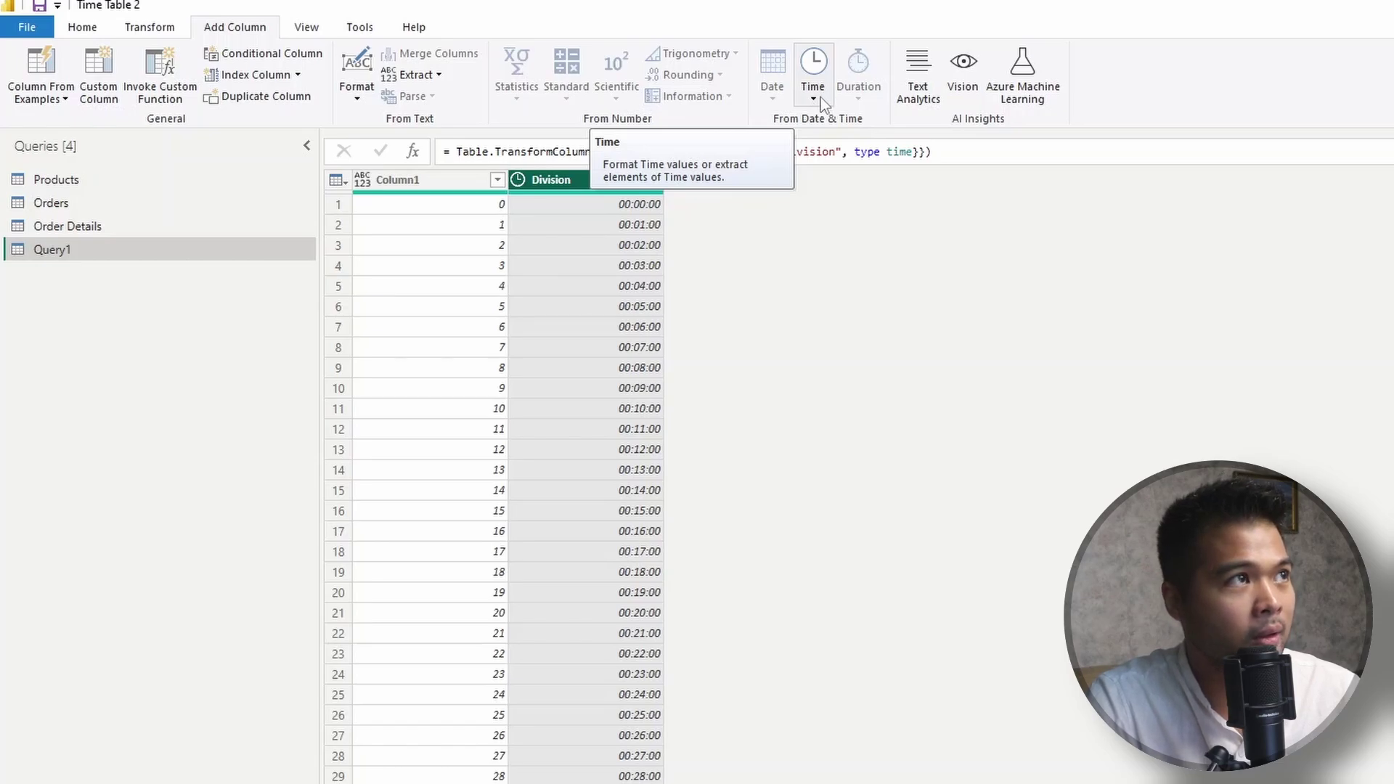
Add an Hour column extracted from the Division times
{"action": "left_click", "coordinate": [821, 97]}
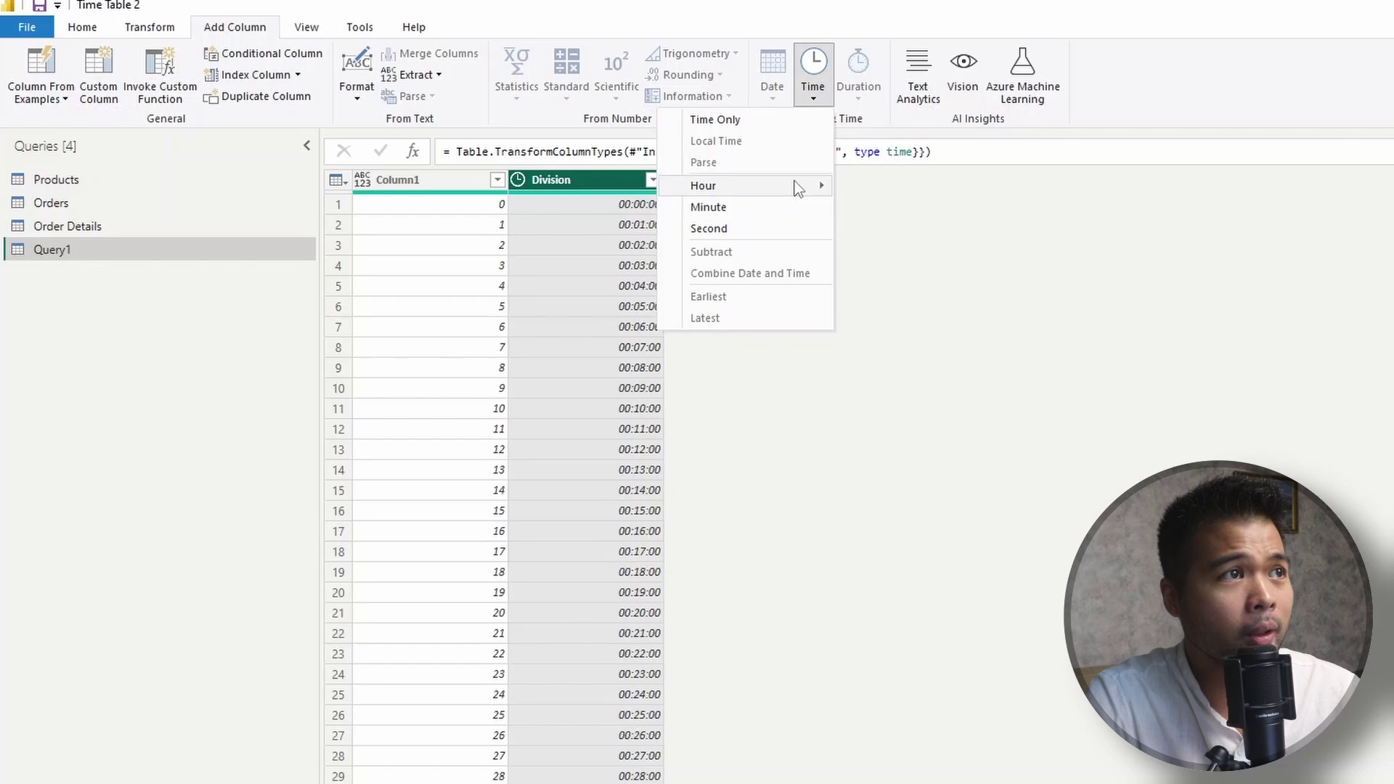
{"action": "mouse_move", "coordinate": [794, 183]}
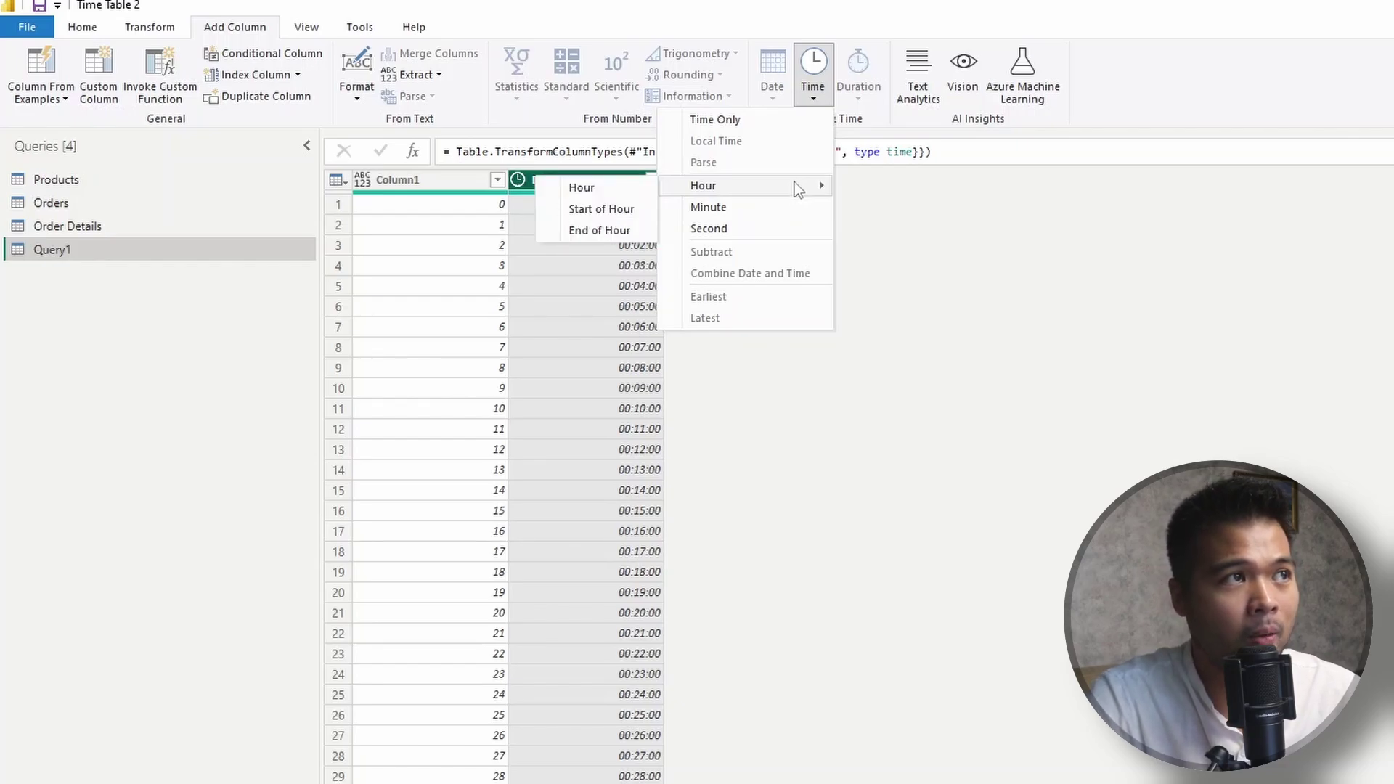
{"action": "left_click", "coordinate": [625, 187]}
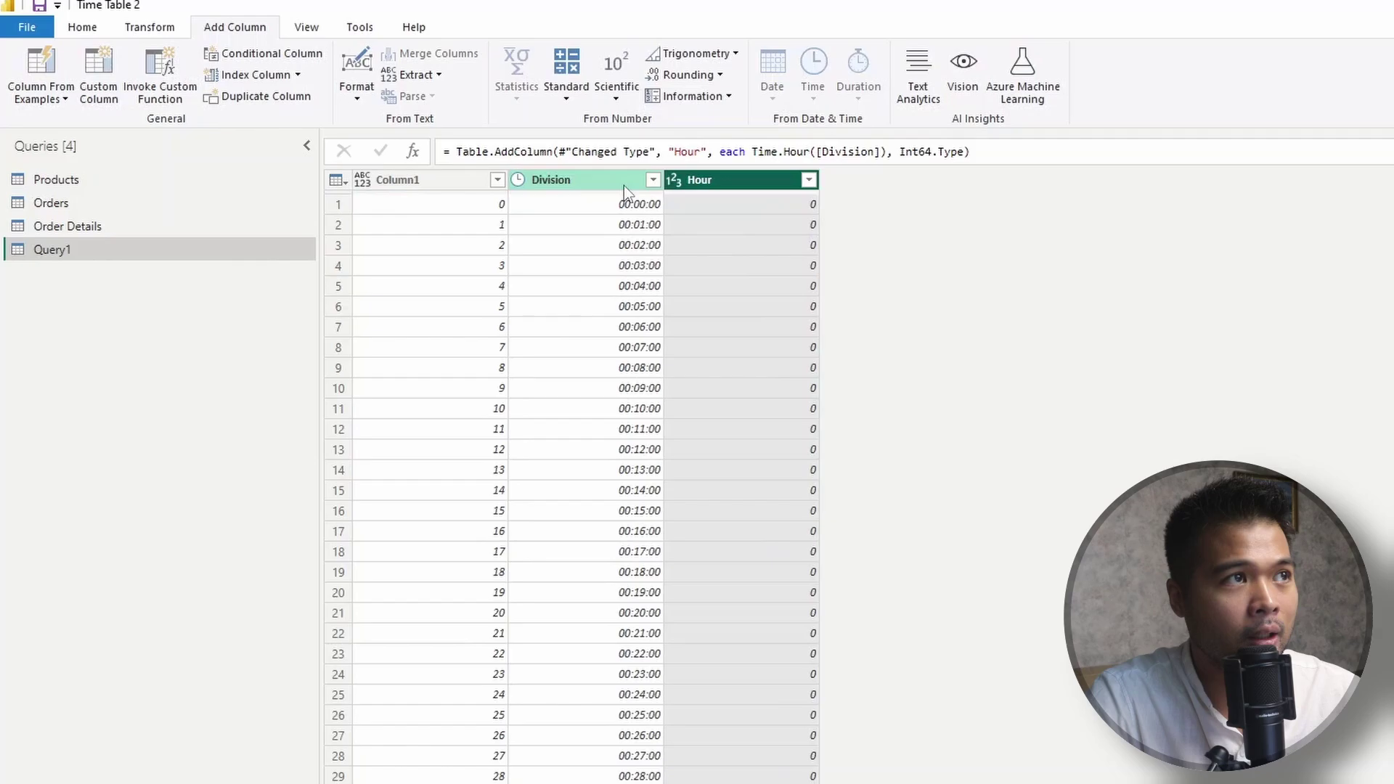
{"action": "scroll", "coordinate": [742, 338], "scroll_direction": "down", "scroll_amount": 15}
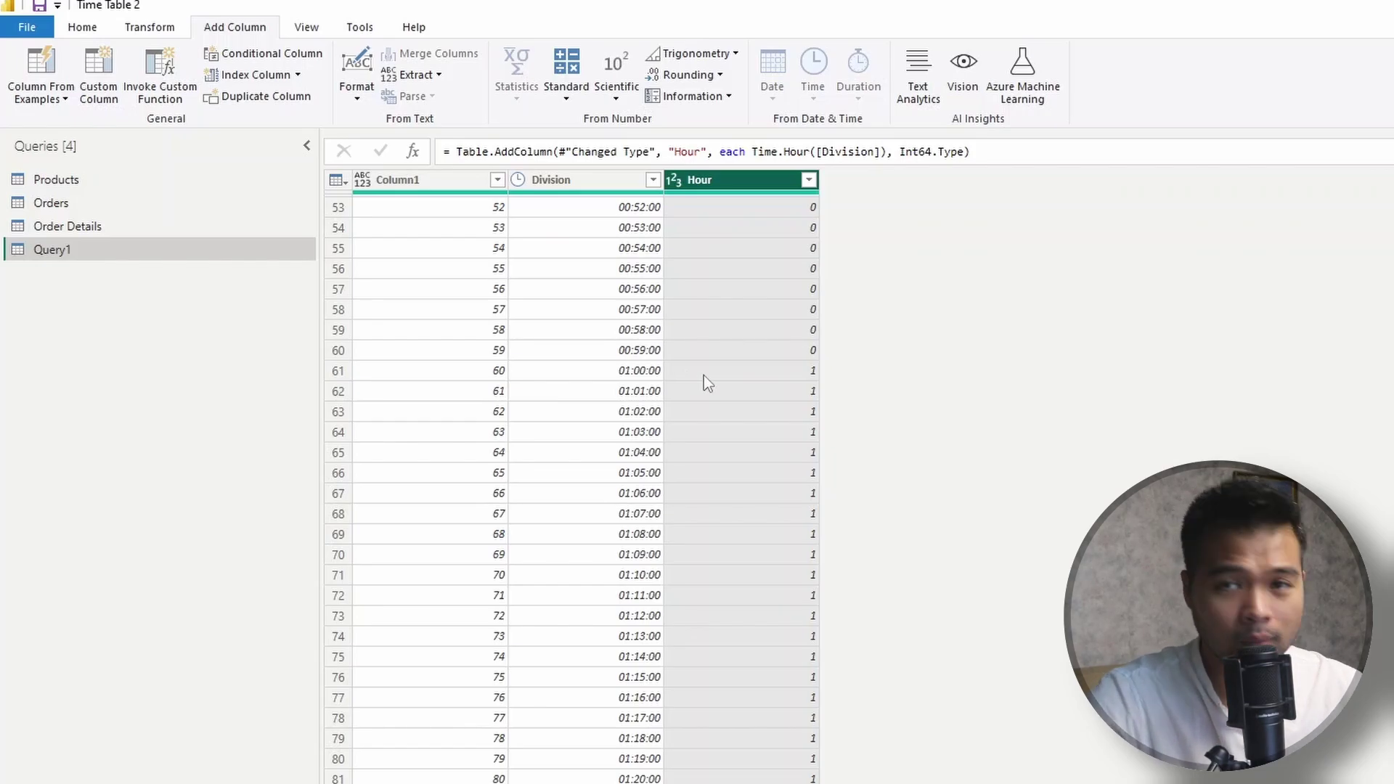
{"action": "scroll", "coordinate": [719, 380], "scroll_direction": "up", "scroll_amount": 15}
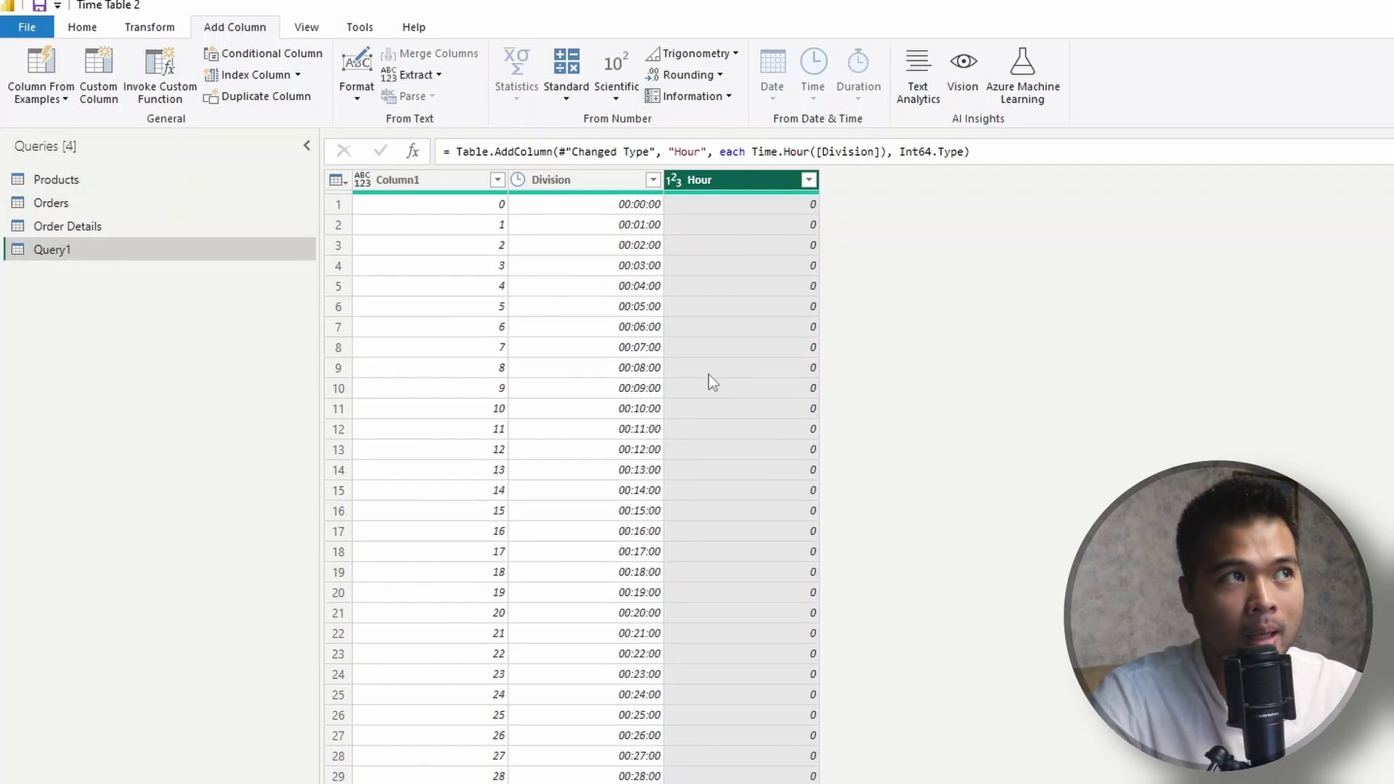
Add a custom column 'Time of Day' with if [Hour] < 12 then "am" else "pm"
{"action": "left_click", "coordinate": [99, 78]}
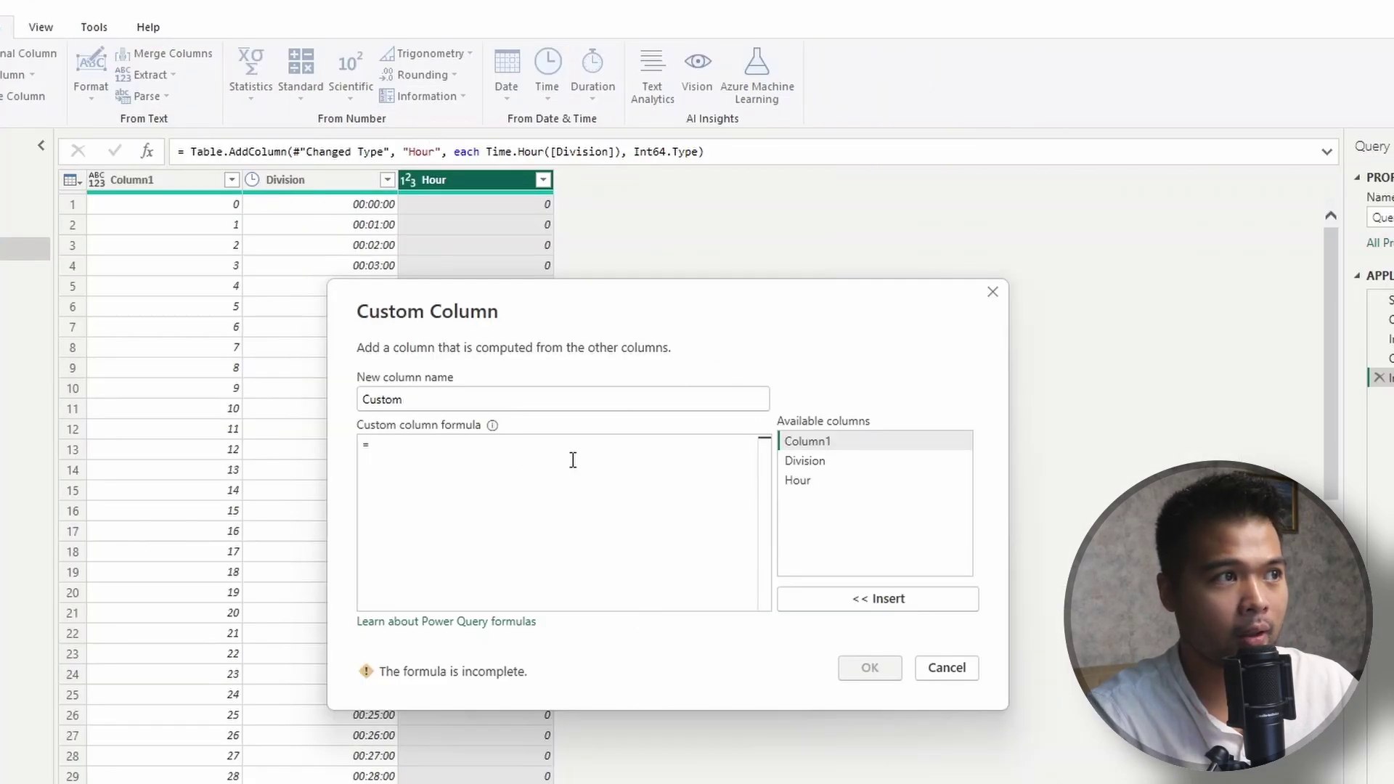
{"action": "type", "text": "if "}
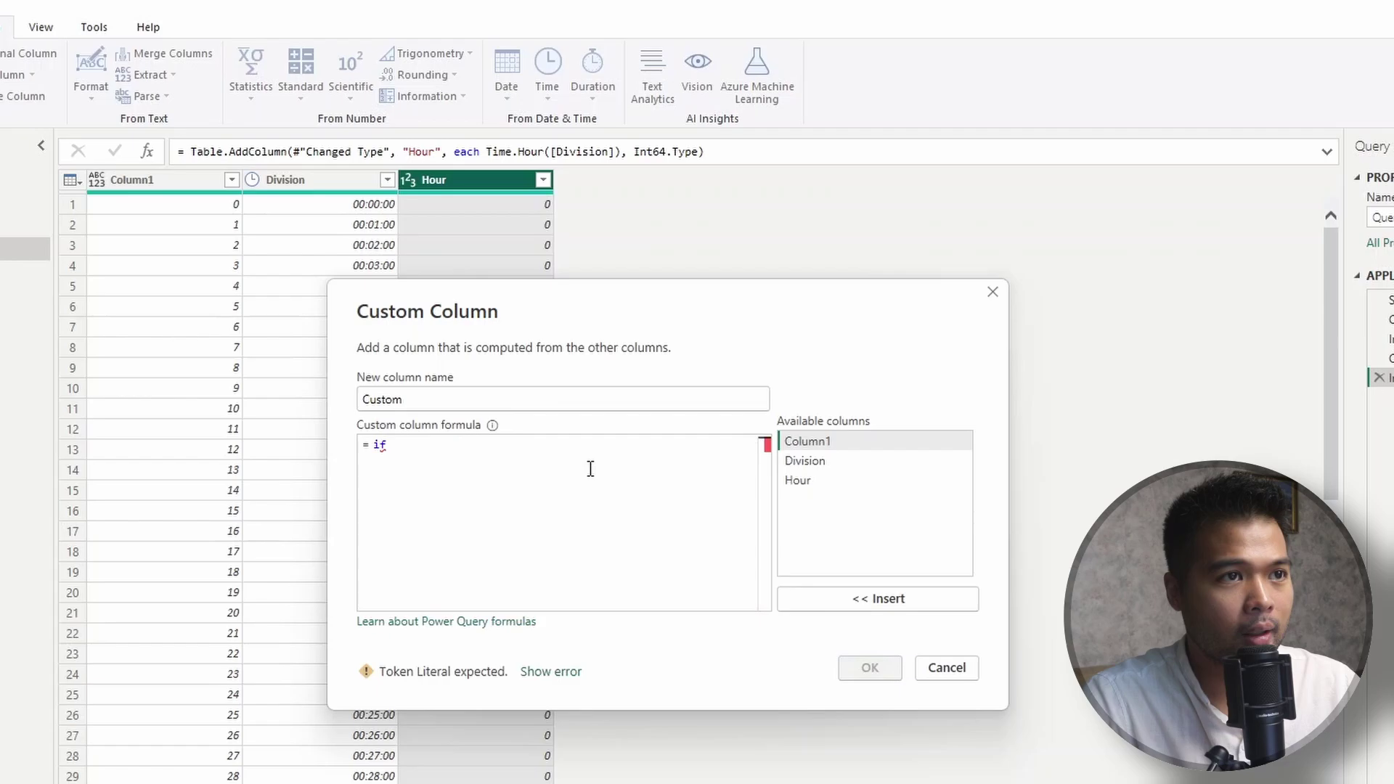
{"action": "type", "text": "[Hour] "}
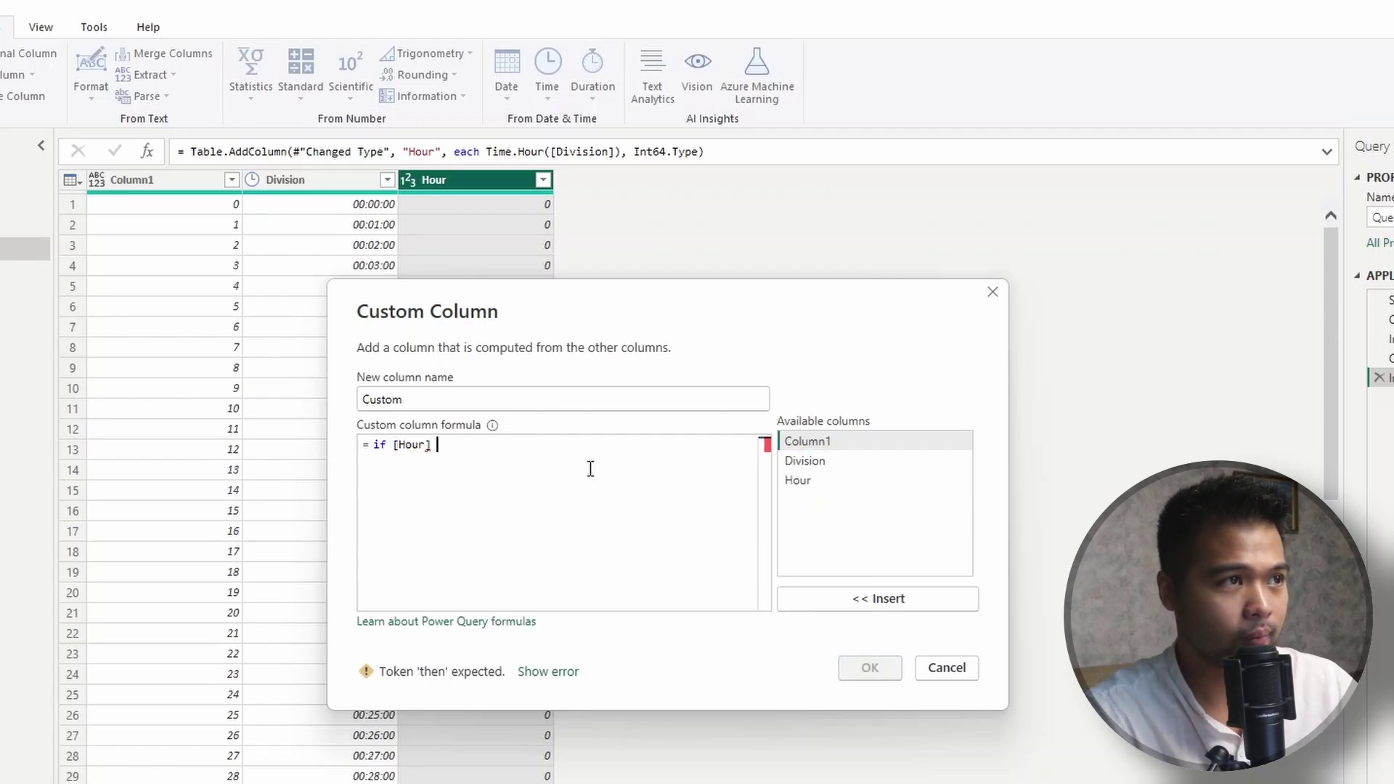
{"action": "type", "text": "< 12 t"}
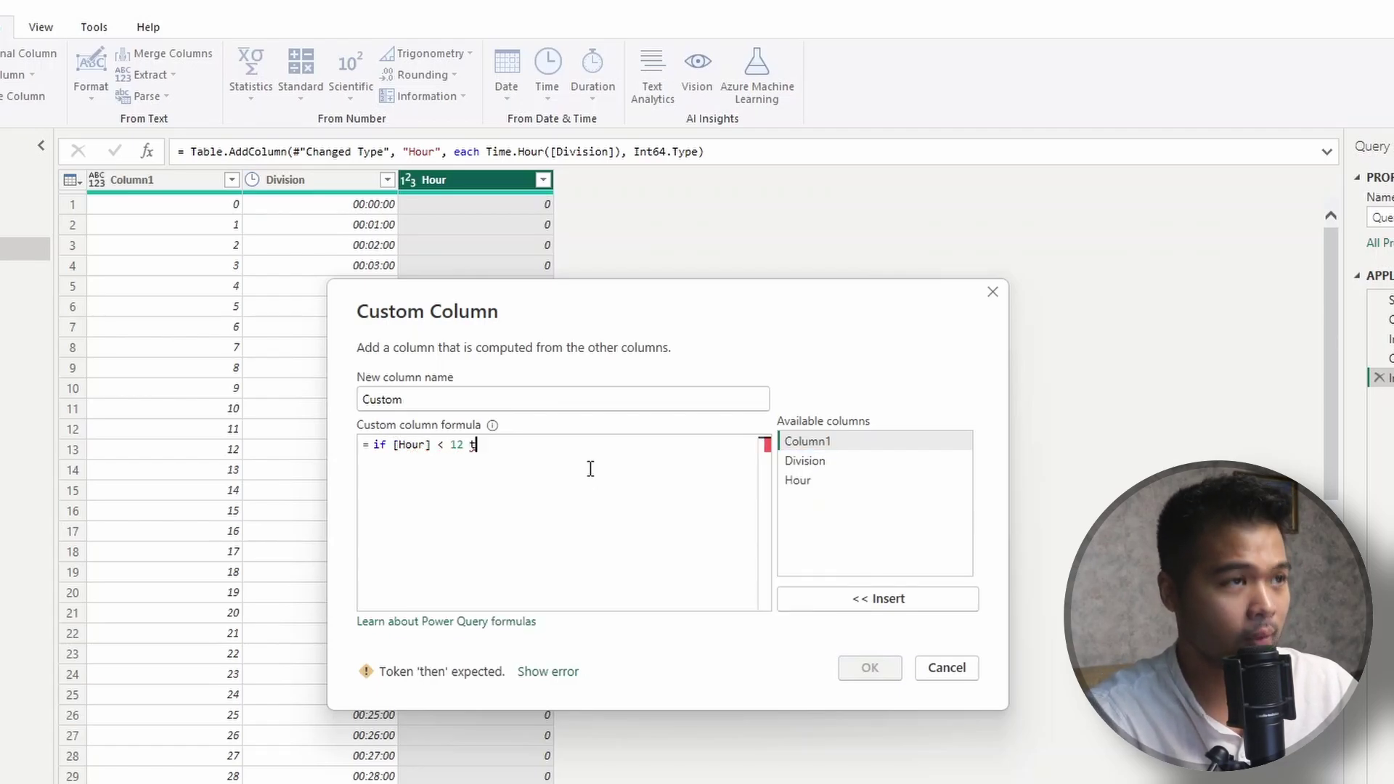
{"action": "type", "text": "hen \"am\" else "}
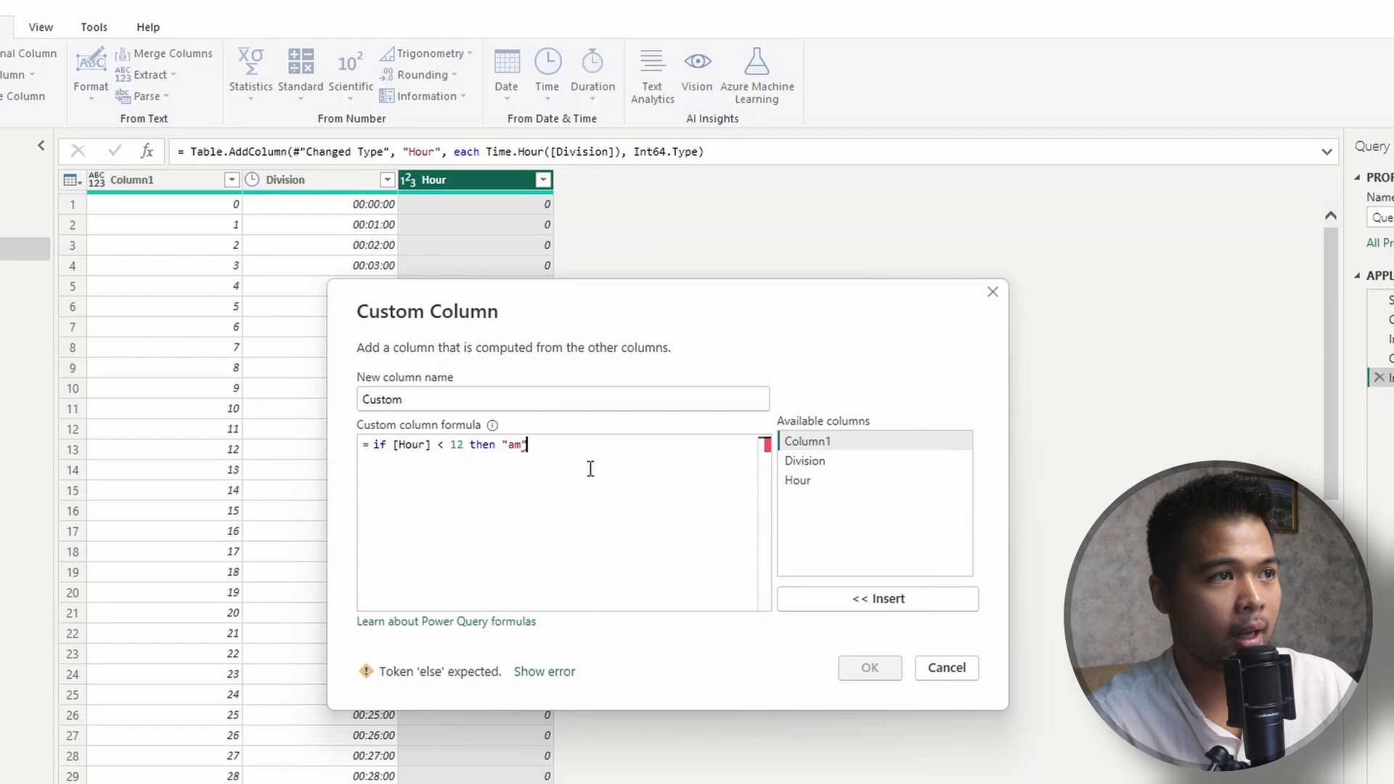
{"action": "type", "text": "\"pm"}
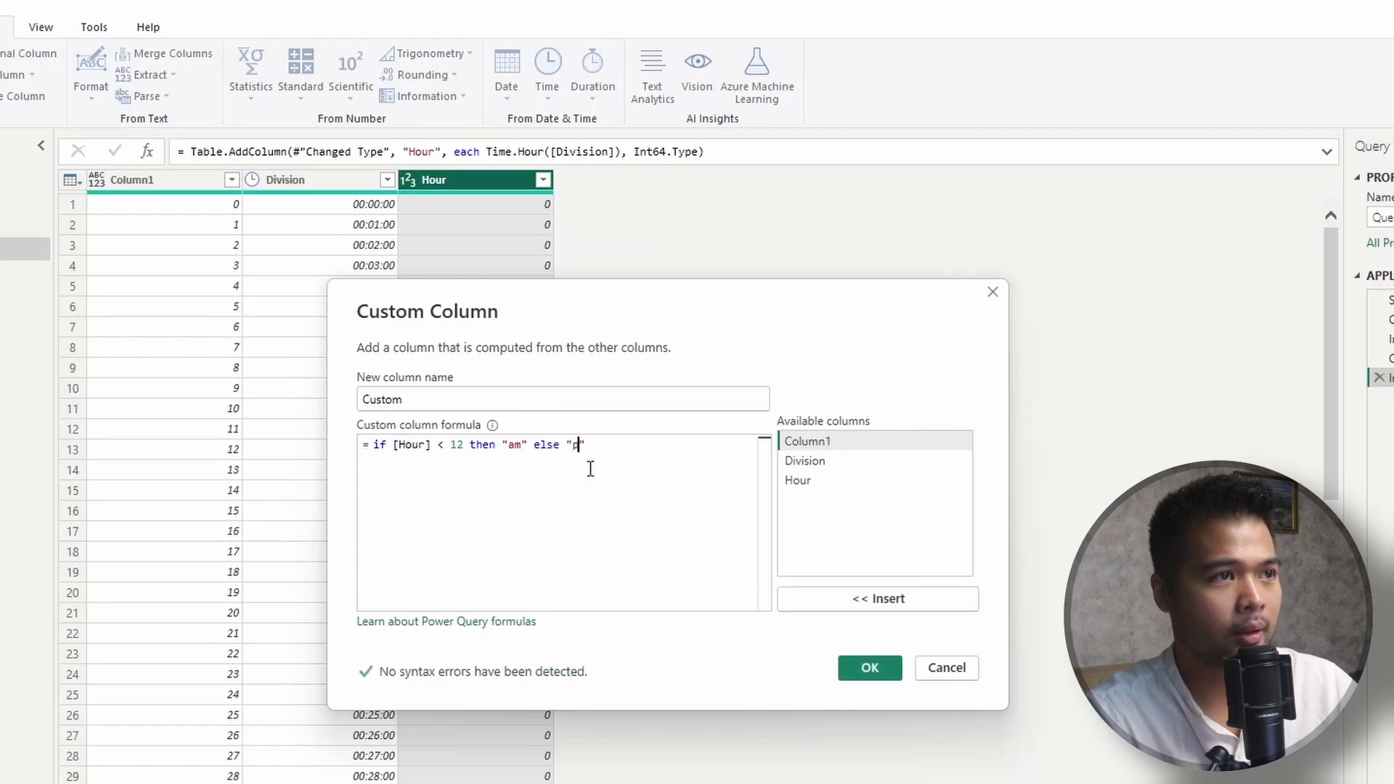
{"action": "key", "text": "shift+Tab"}
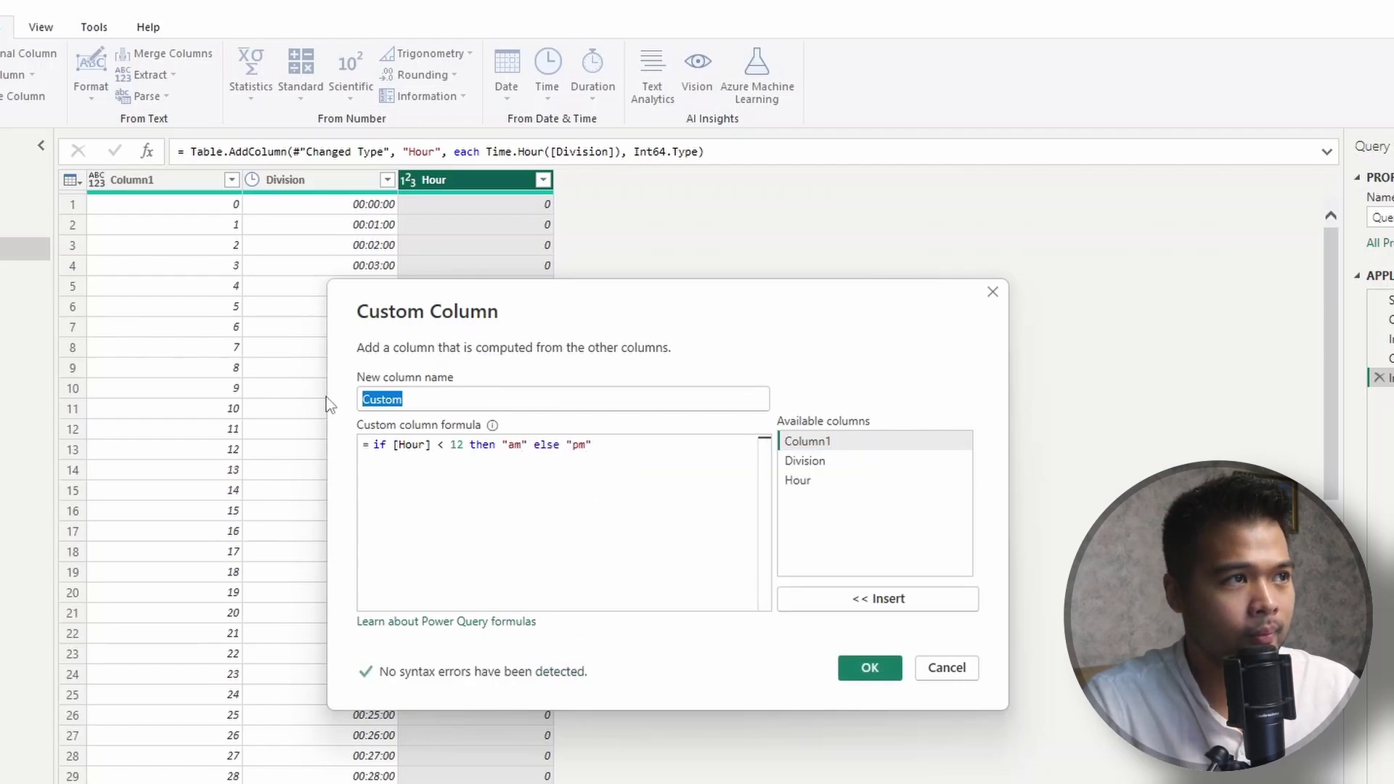
{"action": "type", "text": "time o"}
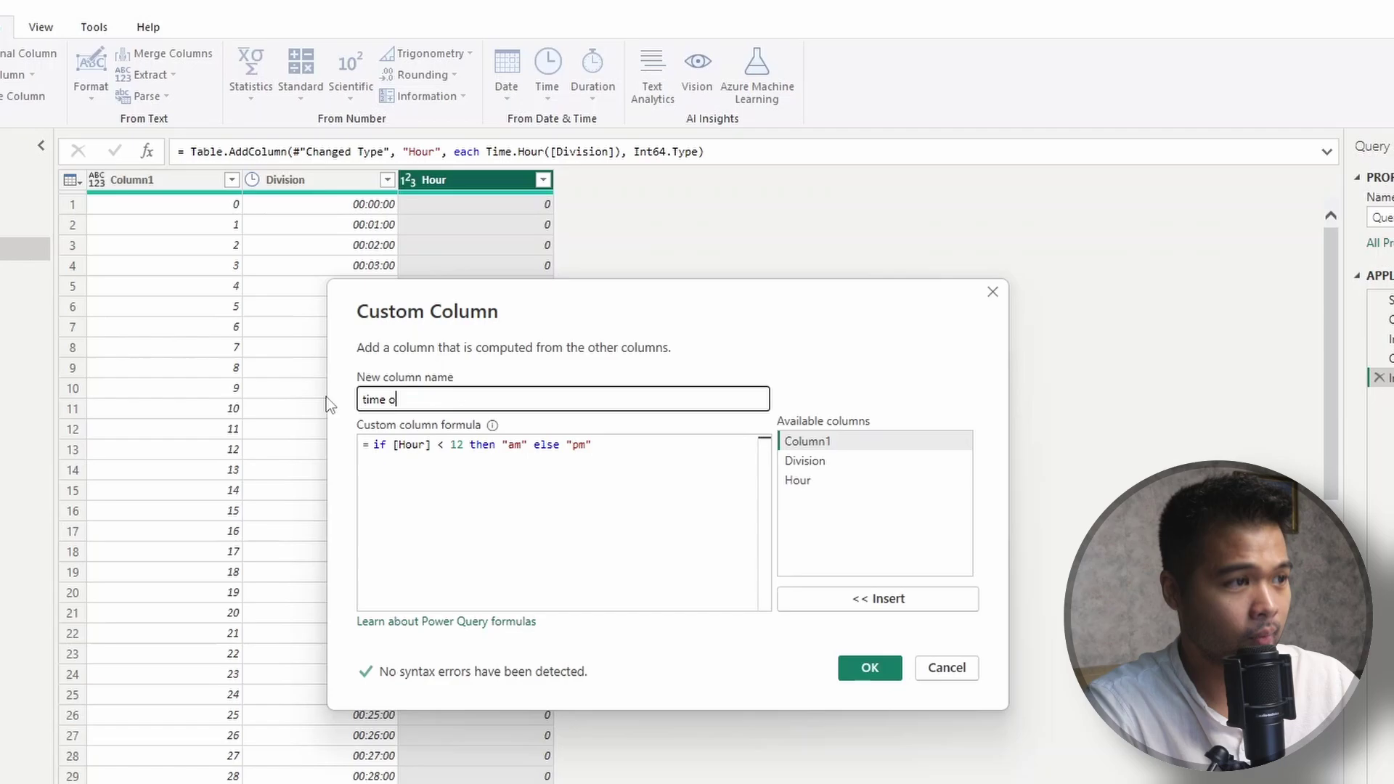
{"action": "type", "text": "f day"}
{"action": "key", "text": "ctrl+a"}
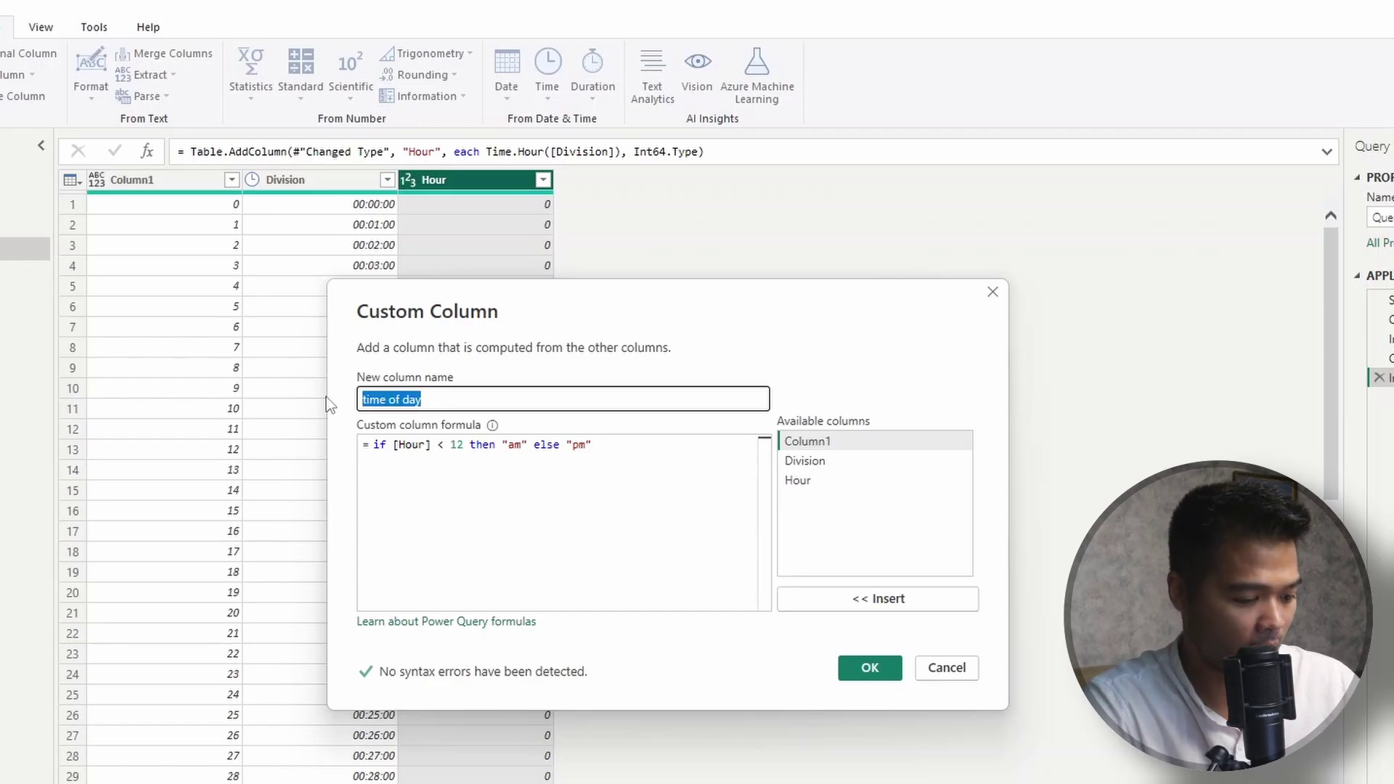
{"action": "type", "text": "Time of Day"}
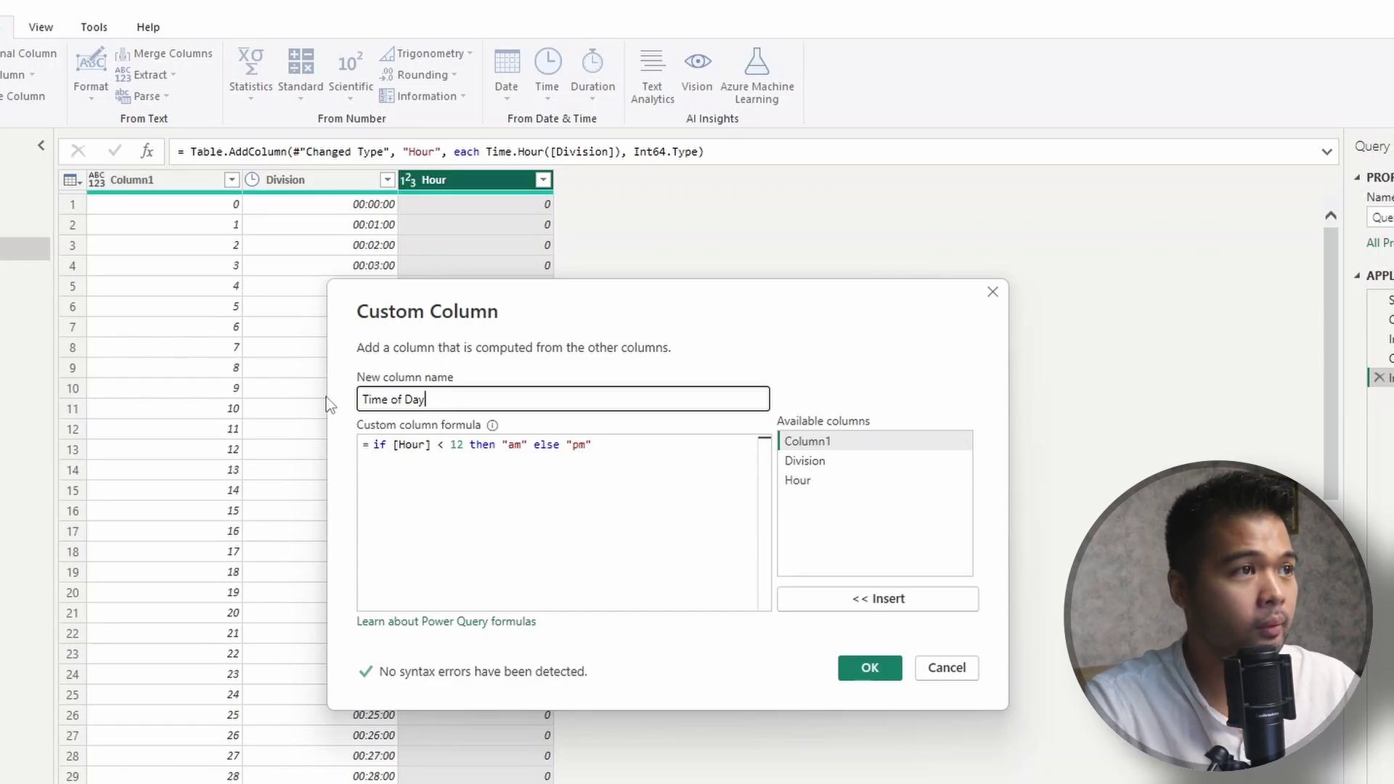
{"action": "left_click", "coordinate": [888, 675]}
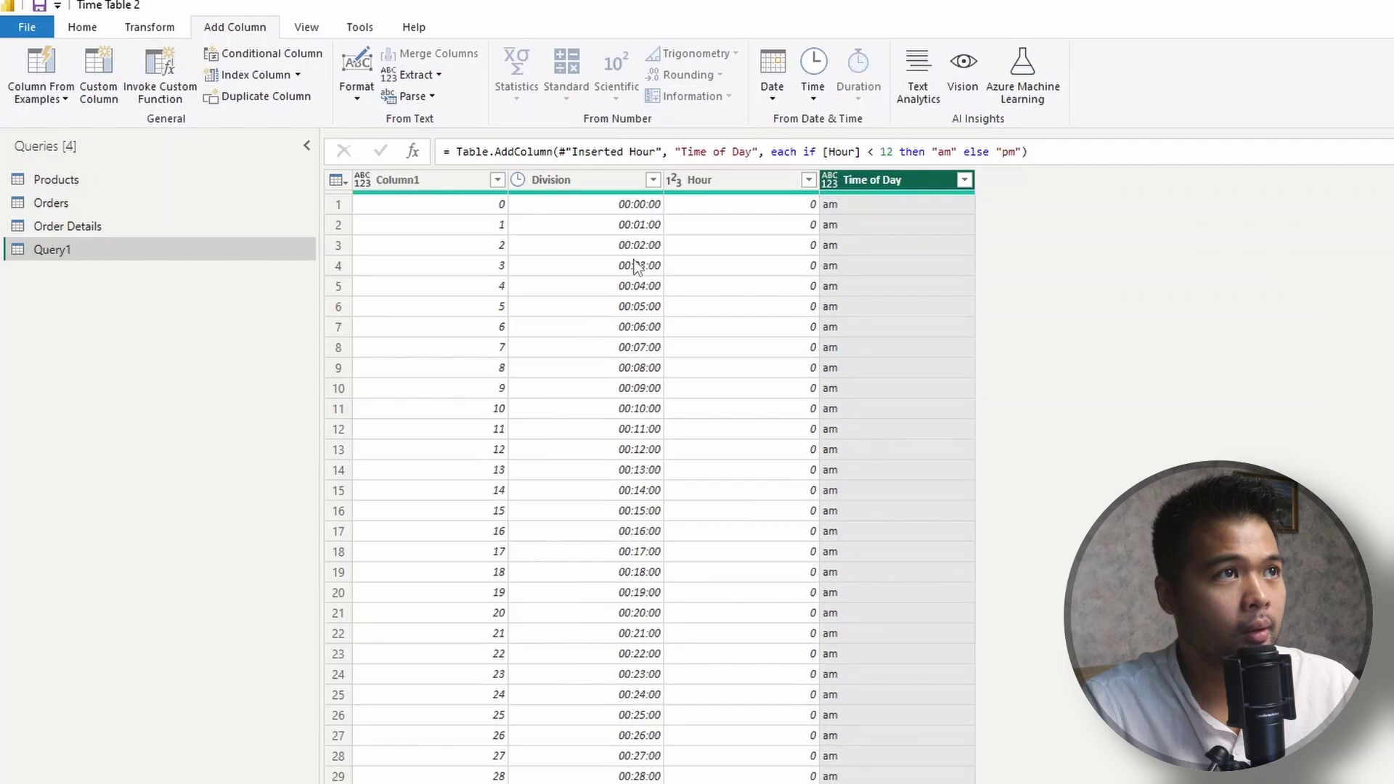
Review the values in the Time of Day column without applying a filter
{"action": "scroll", "coordinate": [699, 225], "scroll_direction": "down", "scroll_amount": 4}
{"action": "scroll", "coordinate": [966, 231], "scroll_direction": "down", "scroll_amount": 20}
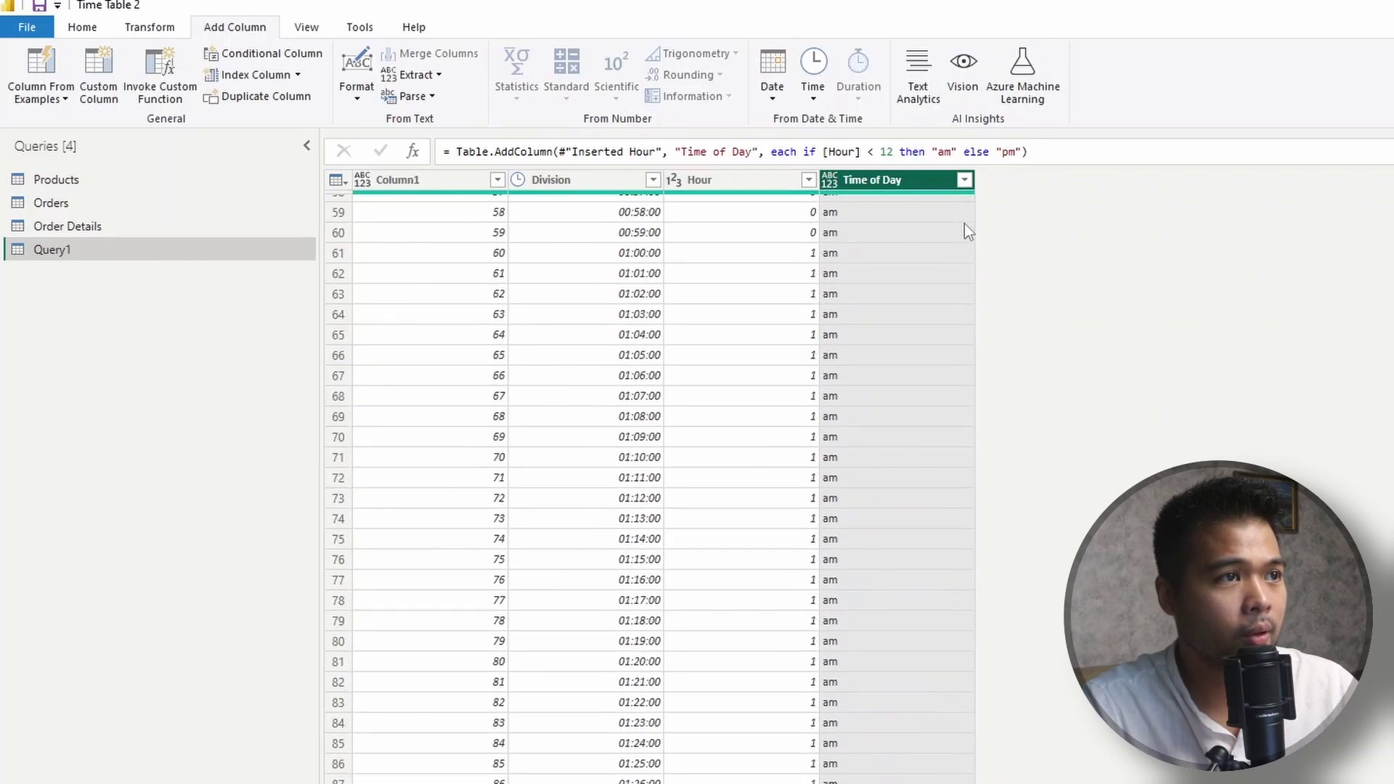
{"action": "scroll", "coordinate": [918, 283], "scroll_direction": "up", "scroll_amount": 10}
{"action": "scroll", "coordinate": [910, 291], "scroll_direction": "up", "scroll_amount": 20}
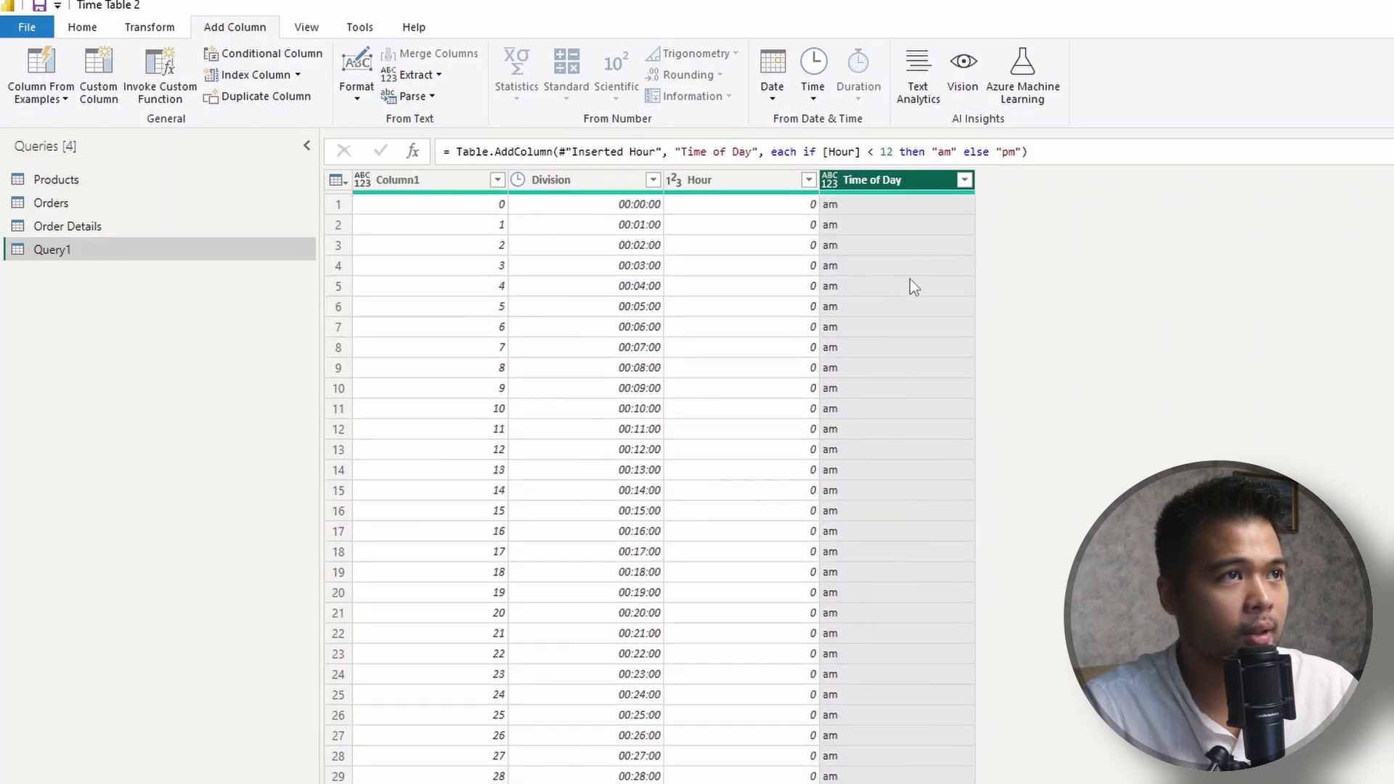
{"action": "left_click", "coordinate": [964, 179]}
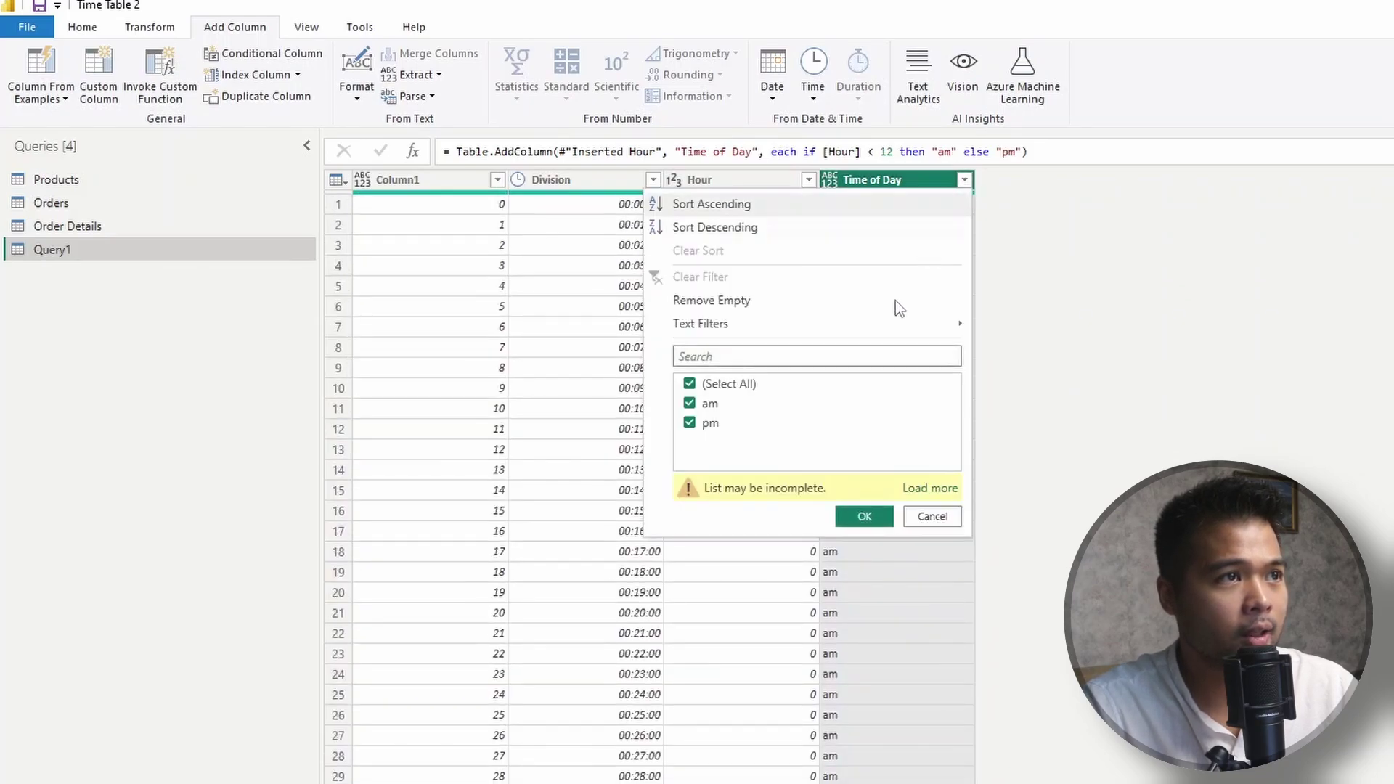
{"action": "left_click", "coordinate": [933, 516]}
Rename Division to Time and remove Column1
{"action": "double_click", "coordinate": [629, 179]}
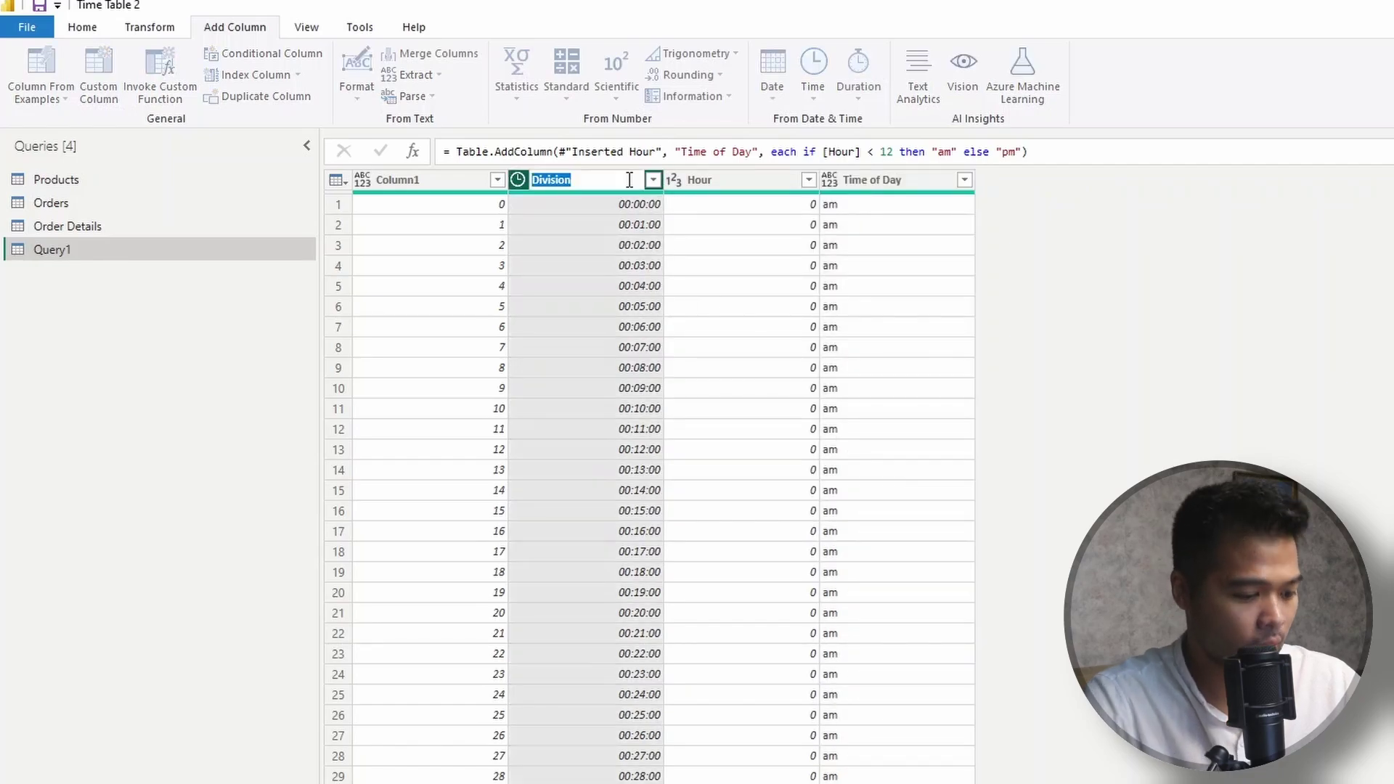
{"action": "type", "text": "Time"}
{"action": "key", "text": "Return"}
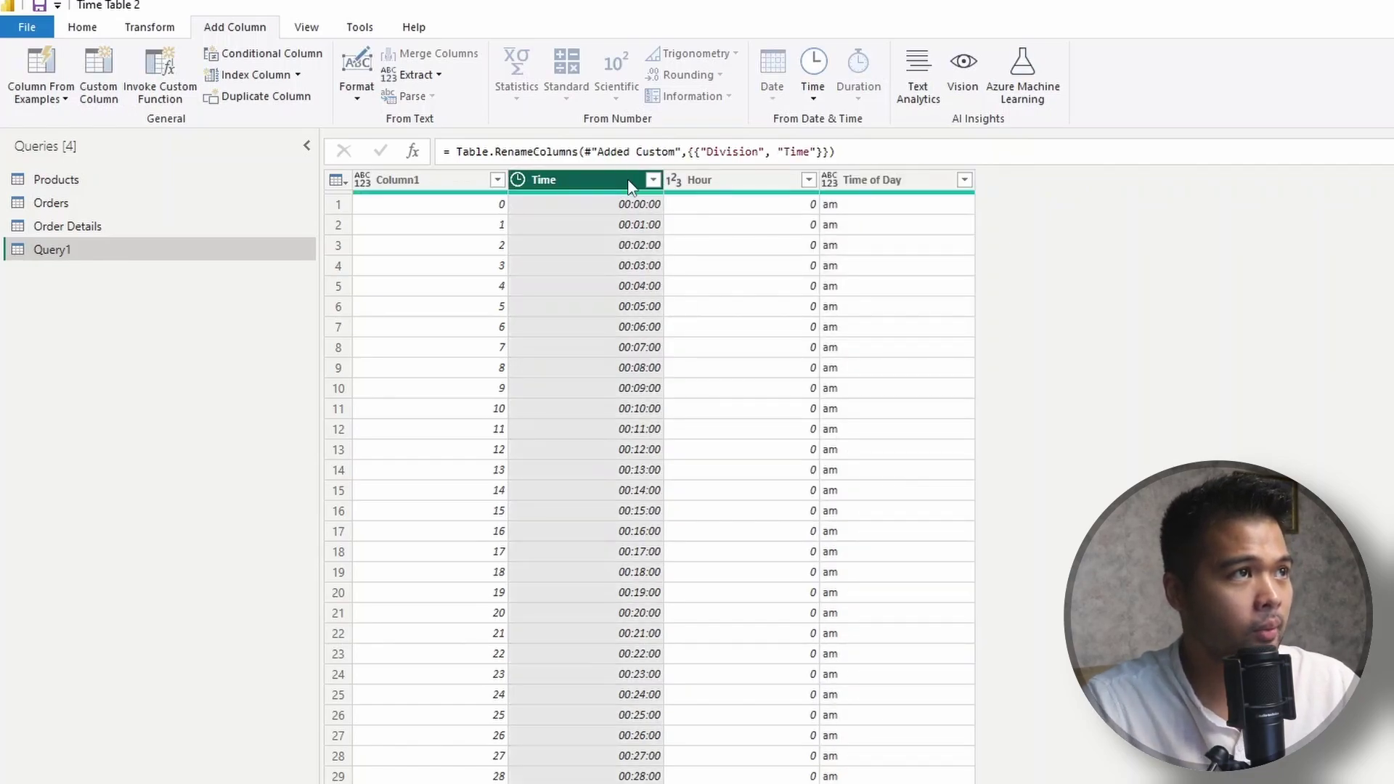
{"action": "left_click", "coordinate": [429, 180]}
{"action": "right_click", "coordinate": [443, 180]}
{"action": "left_click", "coordinate": [468, 216]}
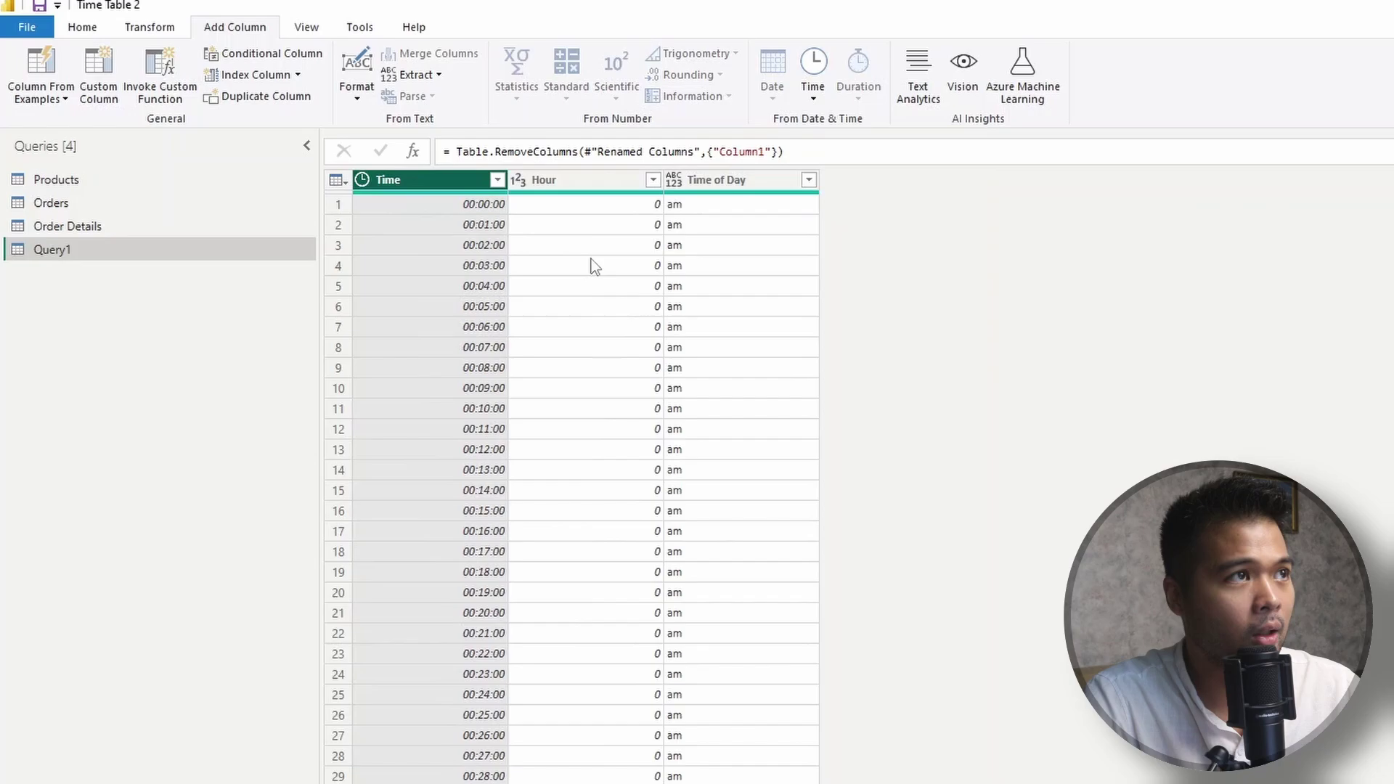
Rename Query1 to 'Time in PQ' and apply the queries to the report
{"action": "double_click", "coordinate": [51, 249]}
{"action": "type", "text": "Ti"}
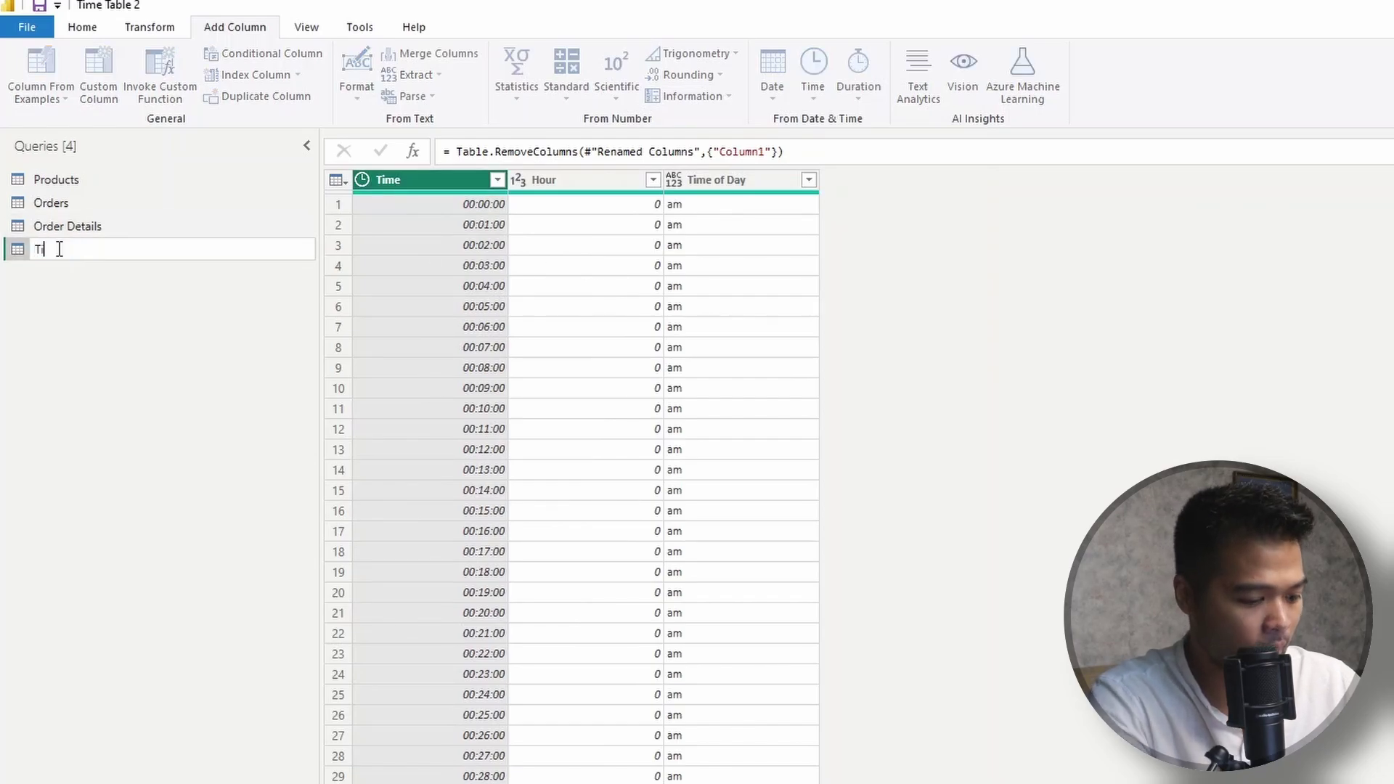
{"action": "type", "text": "me in"}
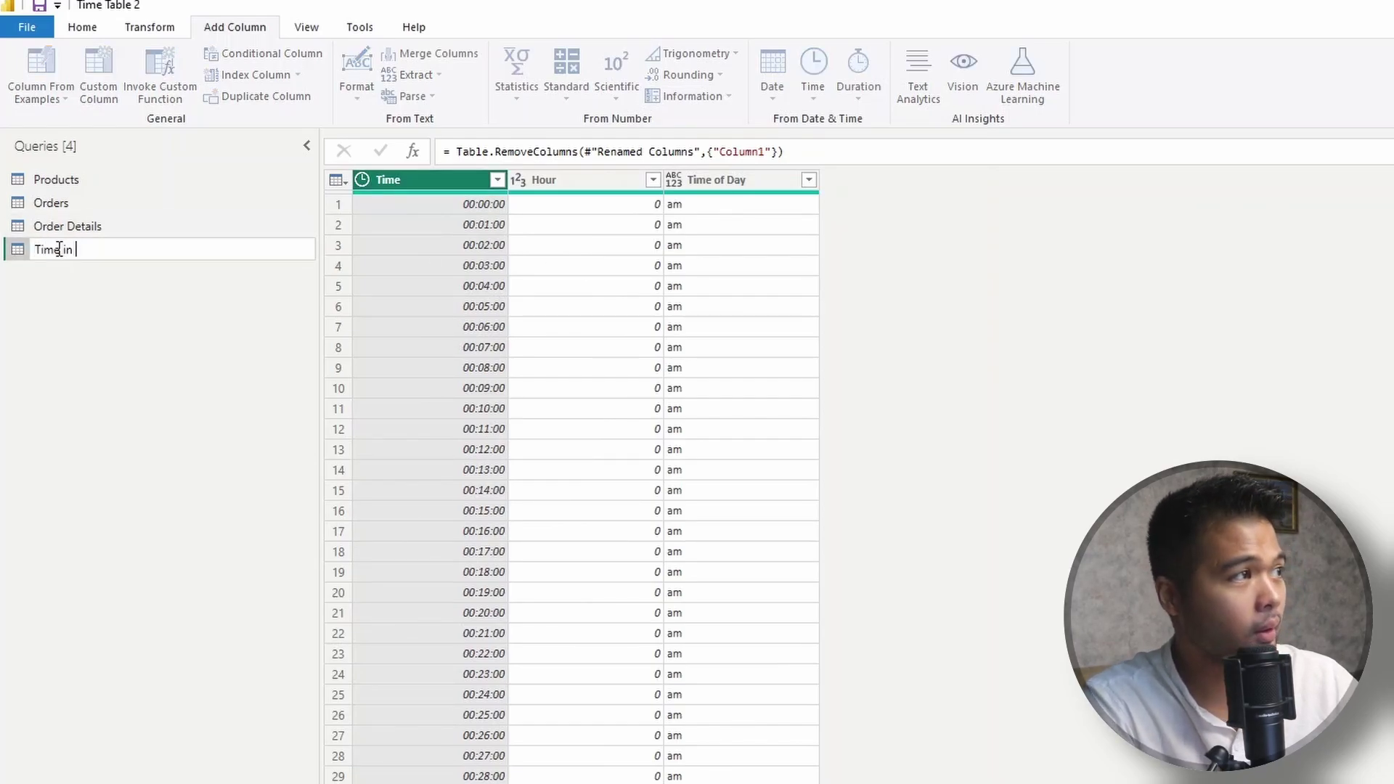
{"action": "type", "text": "Q"}
{"action": "key", "text": "Return"}
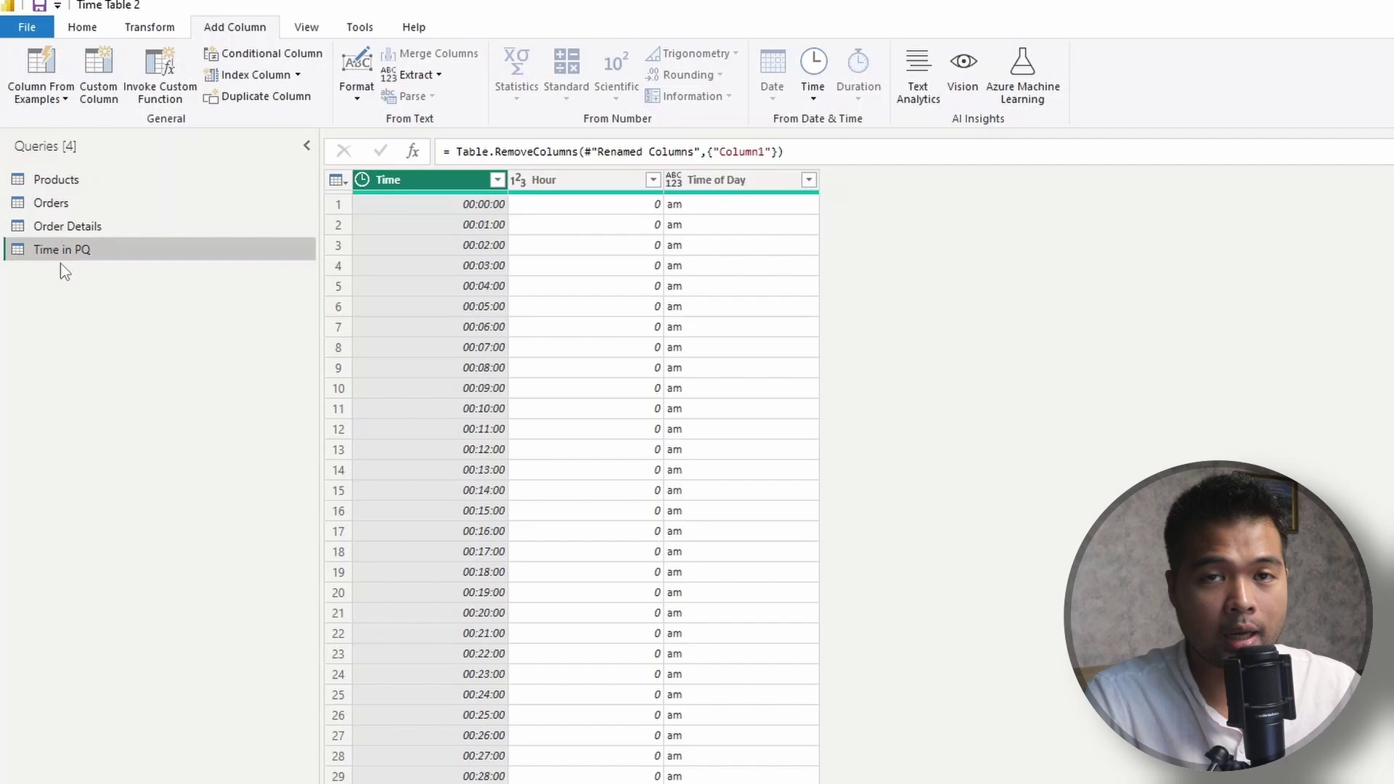
{"action": "left_click", "coordinate": [82, 26]}
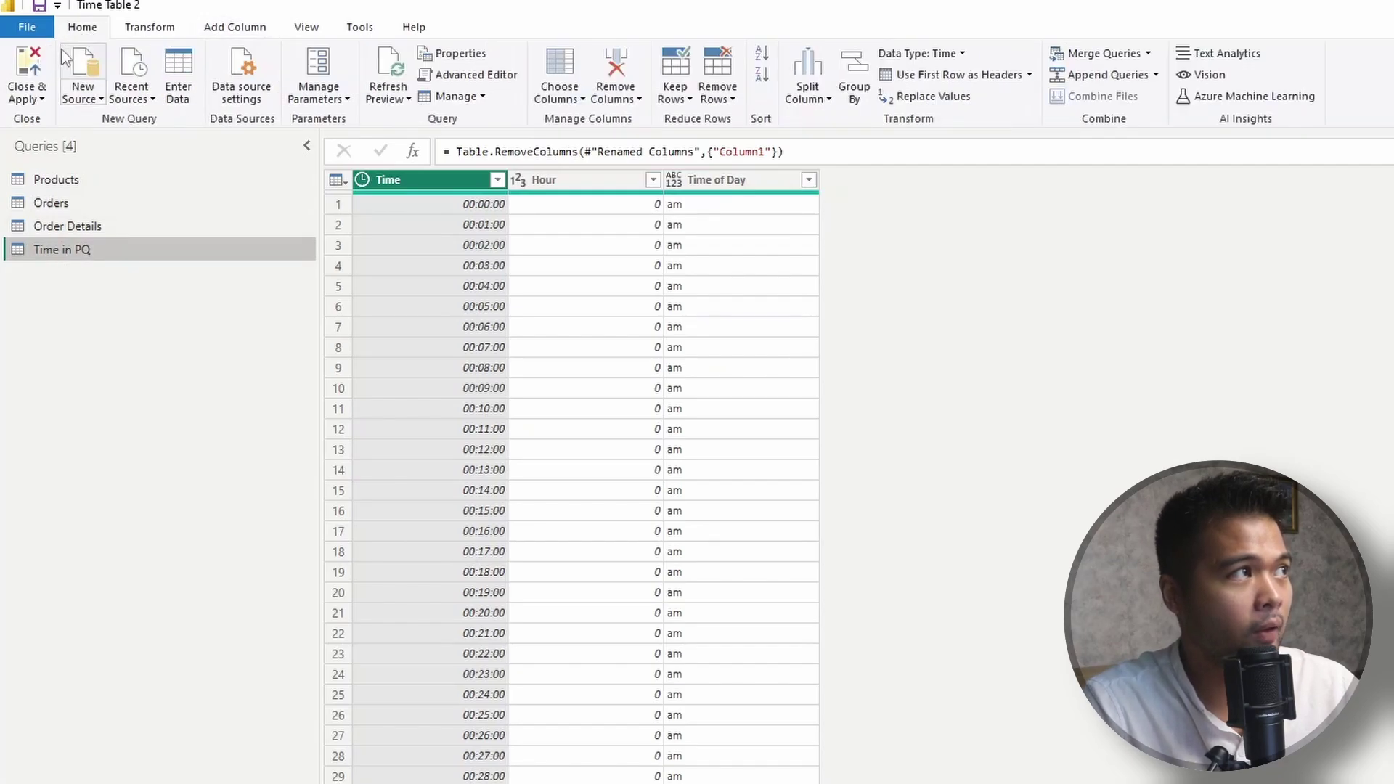
{"action": "left_click", "coordinate": [29, 69]}
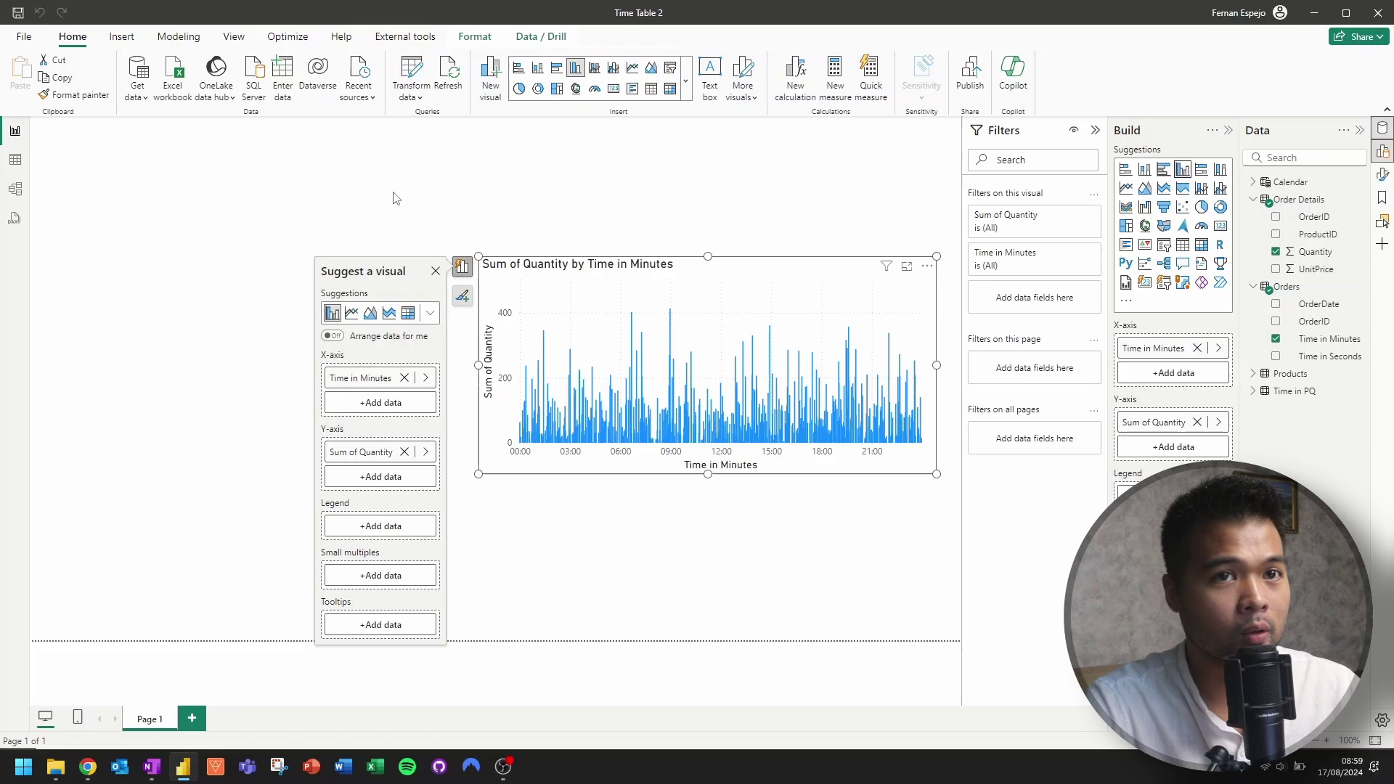
In Model view, relate Time in PQ[Time] to Orders[Time in Minutes] as one-to-many
{"action": "left_click", "coordinate": [14, 195]}
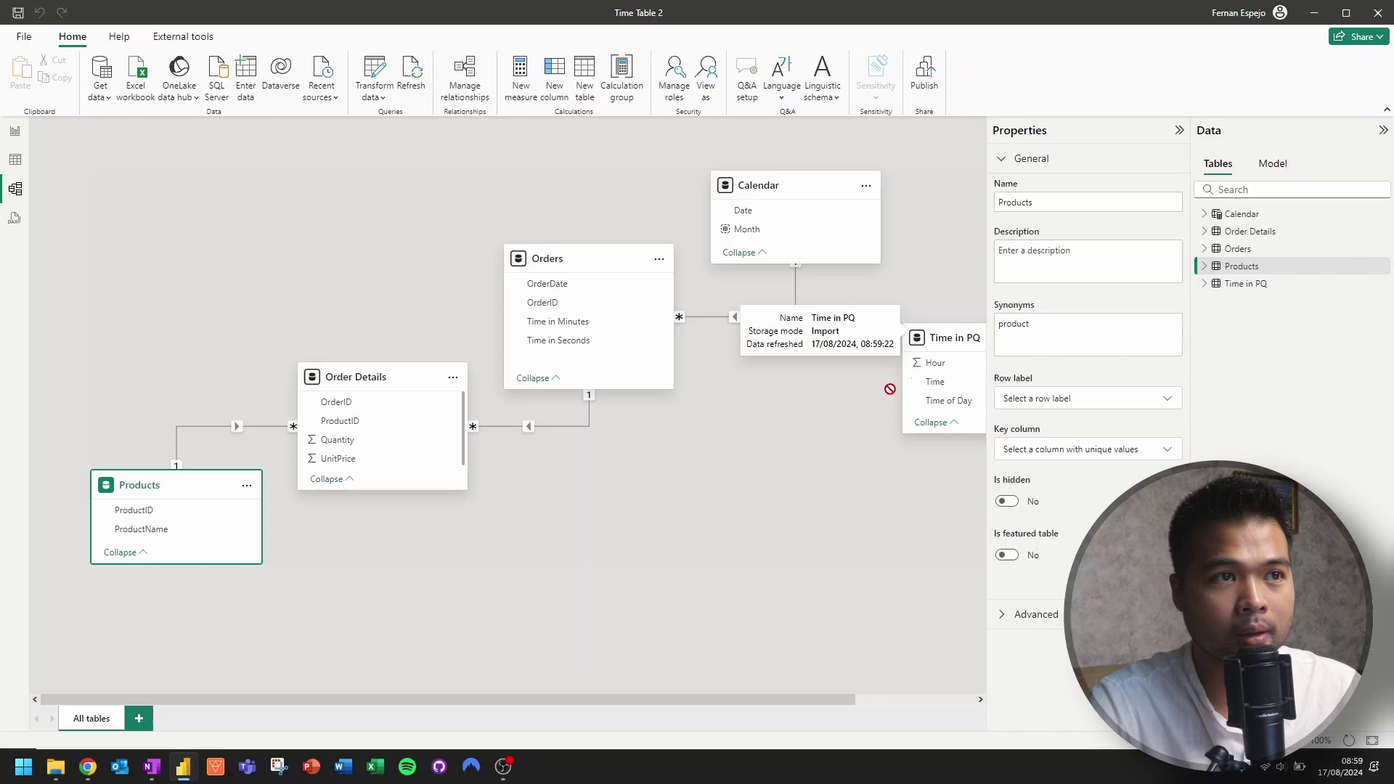
{"action": "left_click_drag", "start_coordinate": [977, 331], "coordinate": [715, 472]}
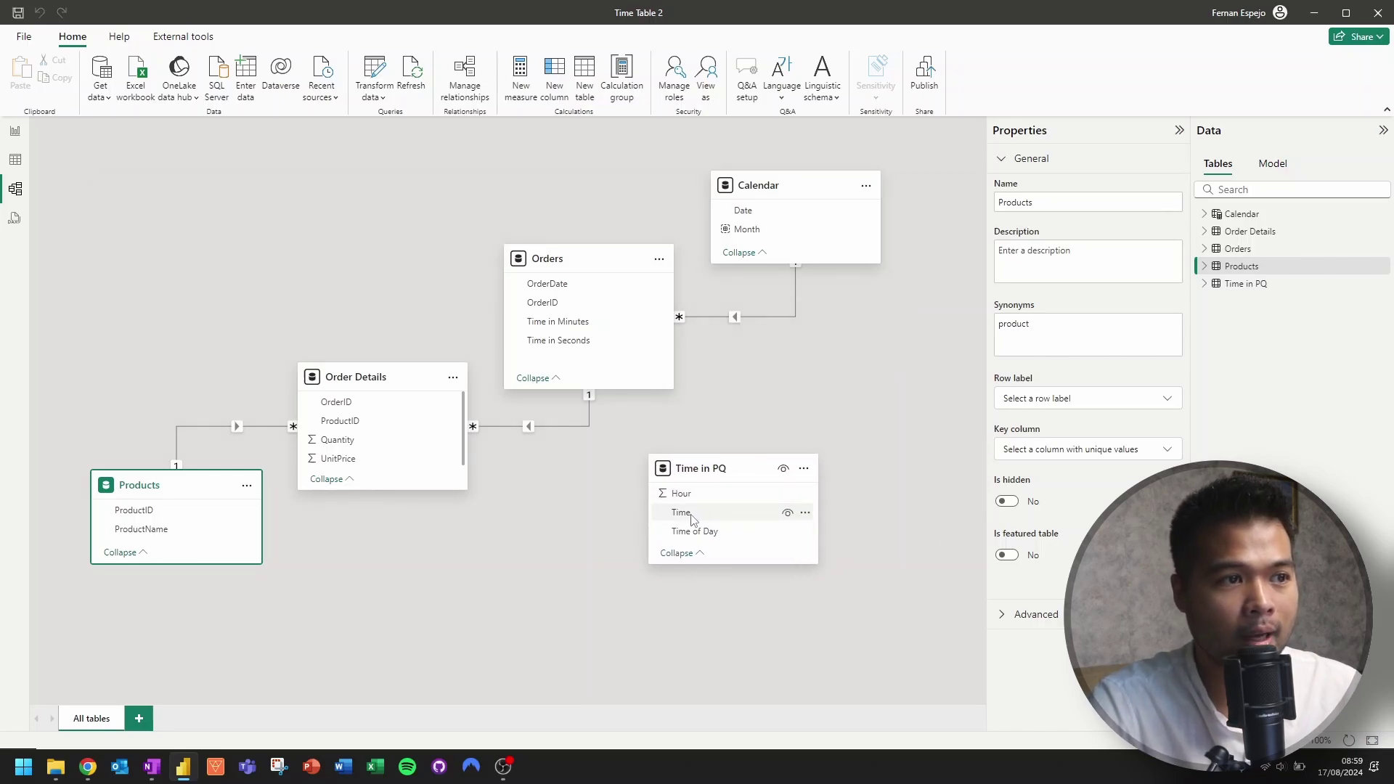
{"action": "left_click_drag", "start_coordinate": [686, 515], "coordinate": [600, 332]}
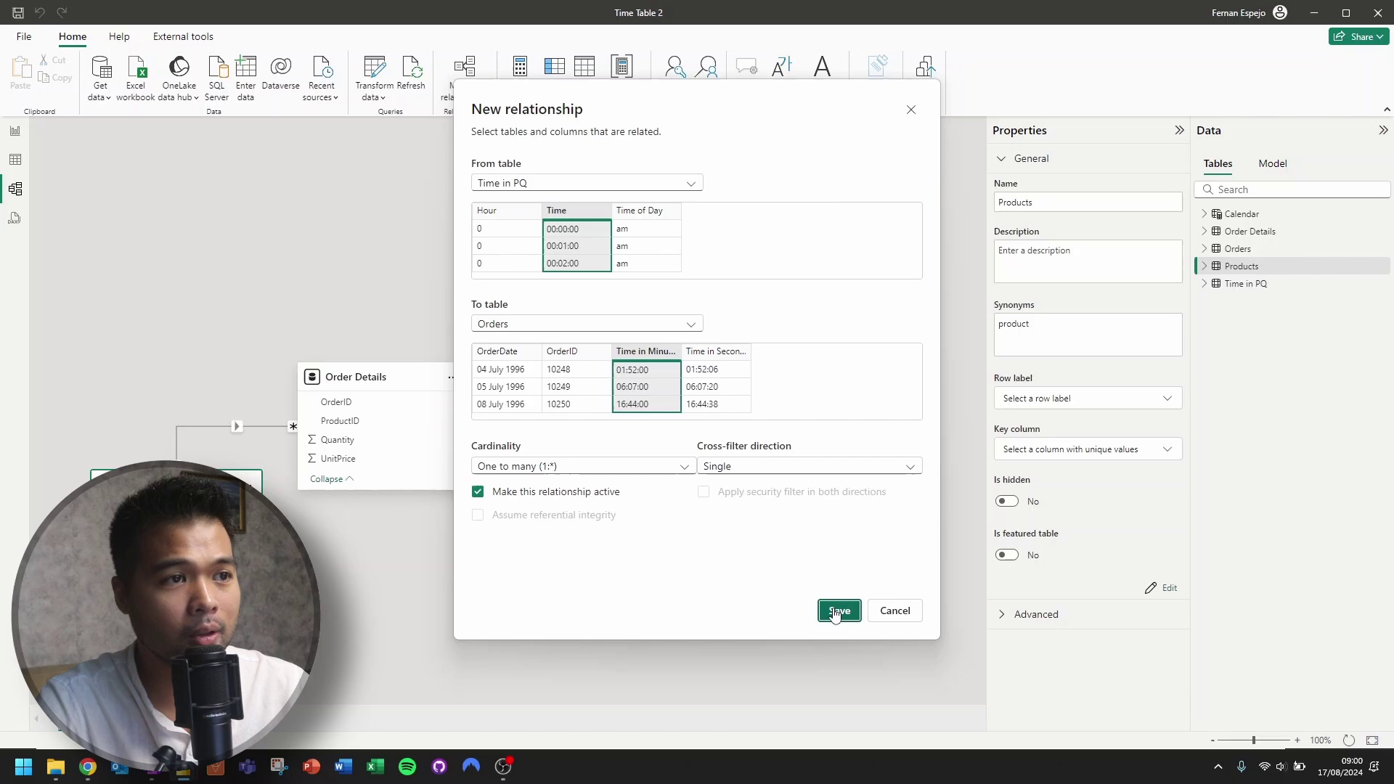
{"action": "left_click", "coordinate": [839, 610]}
{"action": "left_click_drag", "start_coordinate": [721, 470], "coordinate": [745, 497]}
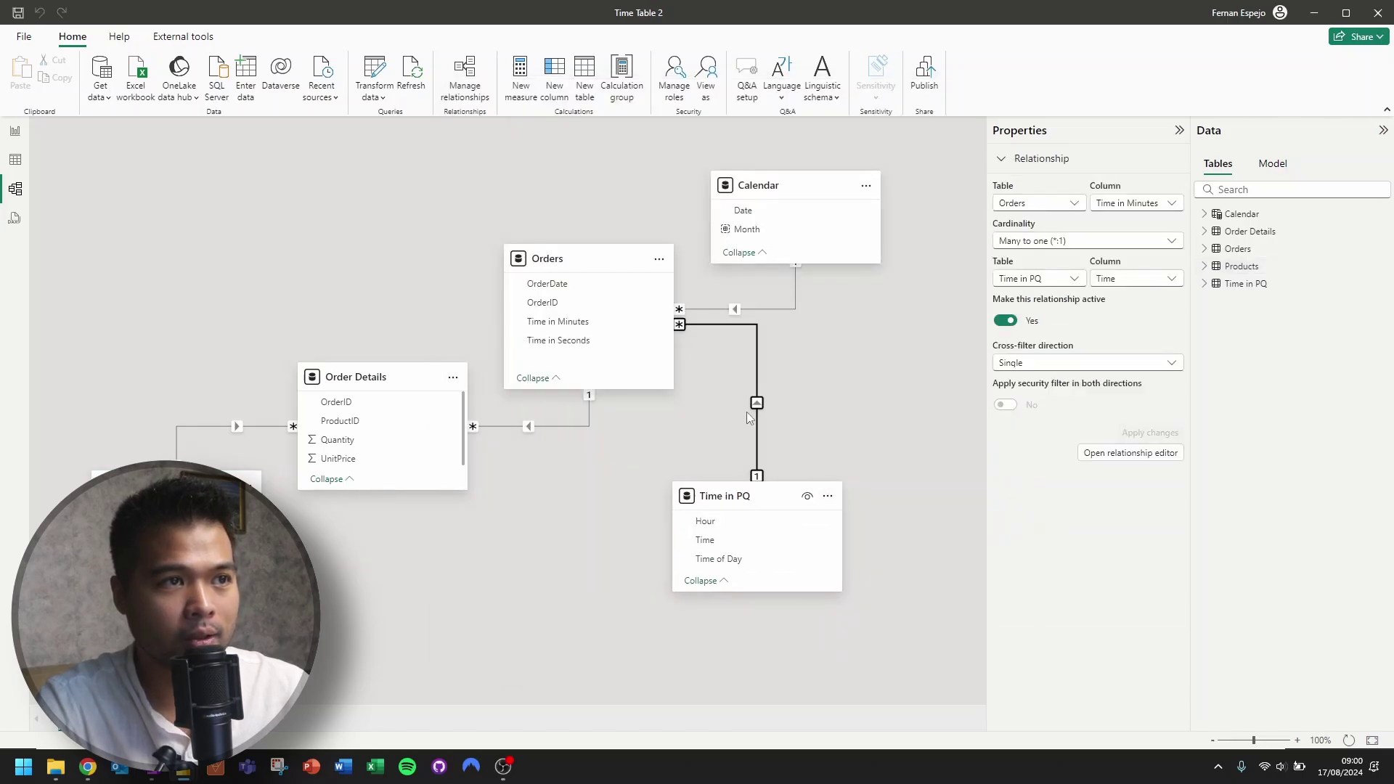
Replace the chart's Time in Minutes axis with Hour from Time in PQ
{"action": "left_click", "coordinate": [15, 131]}
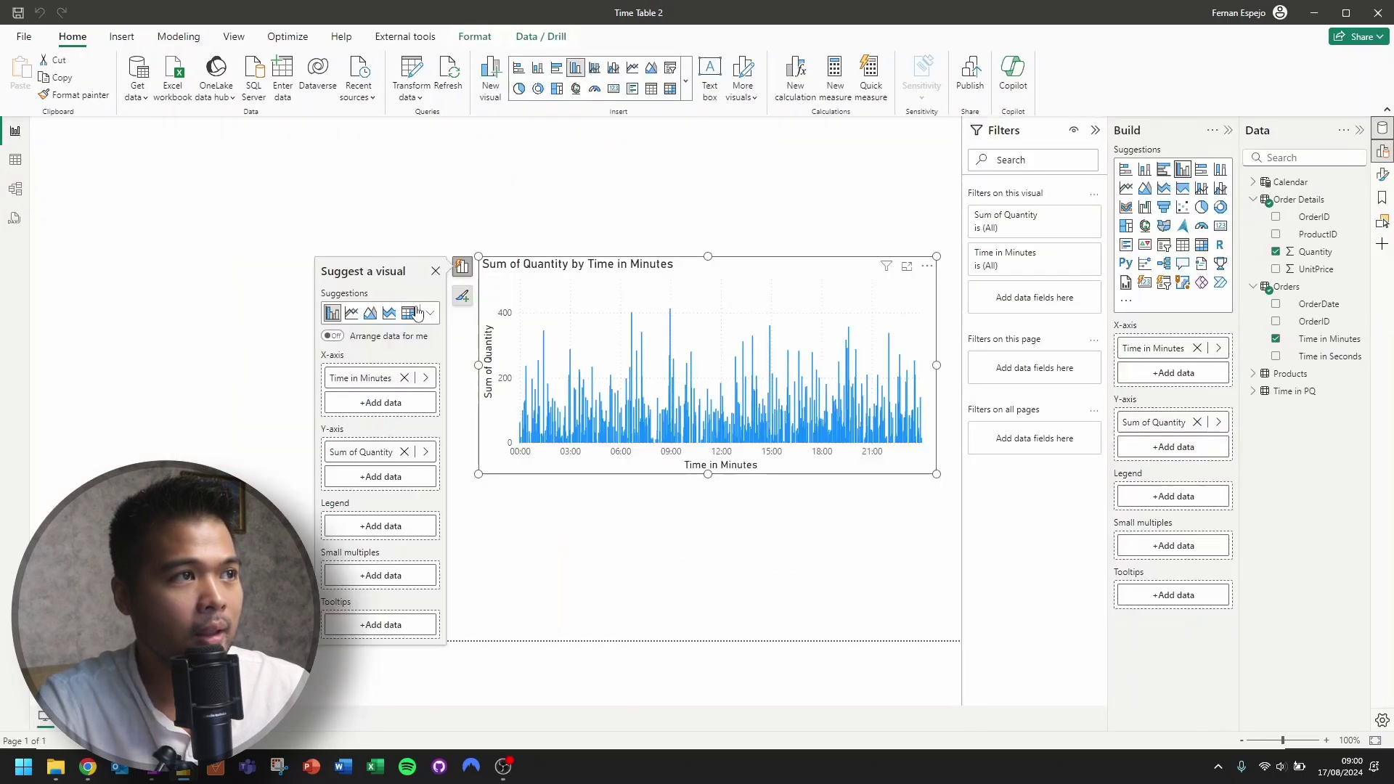
{"action": "left_click", "coordinate": [618, 274]}
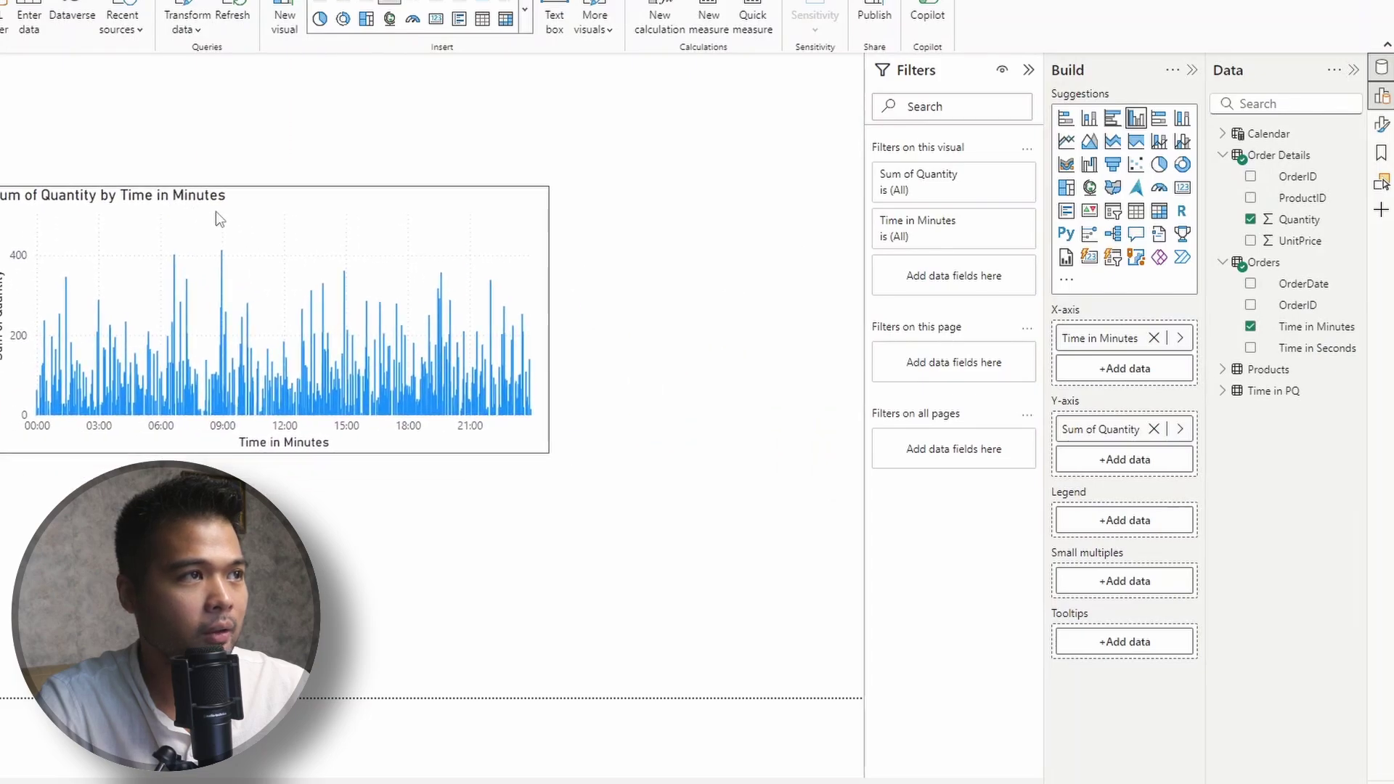
{"action": "left_click", "coordinate": [430, 247]}
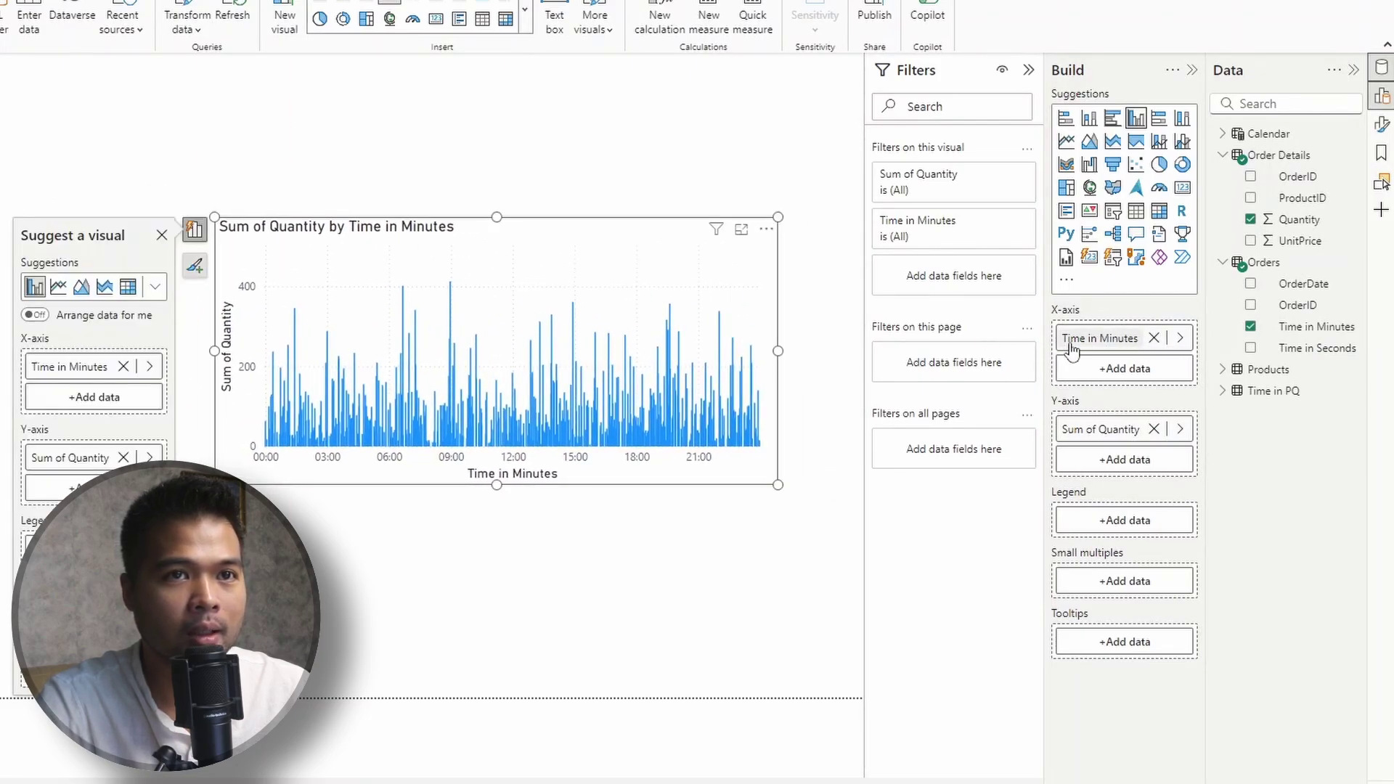
{"action": "left_click_drag", "start_coordinate": [1072, 348], "coordinate": [926, 330]}
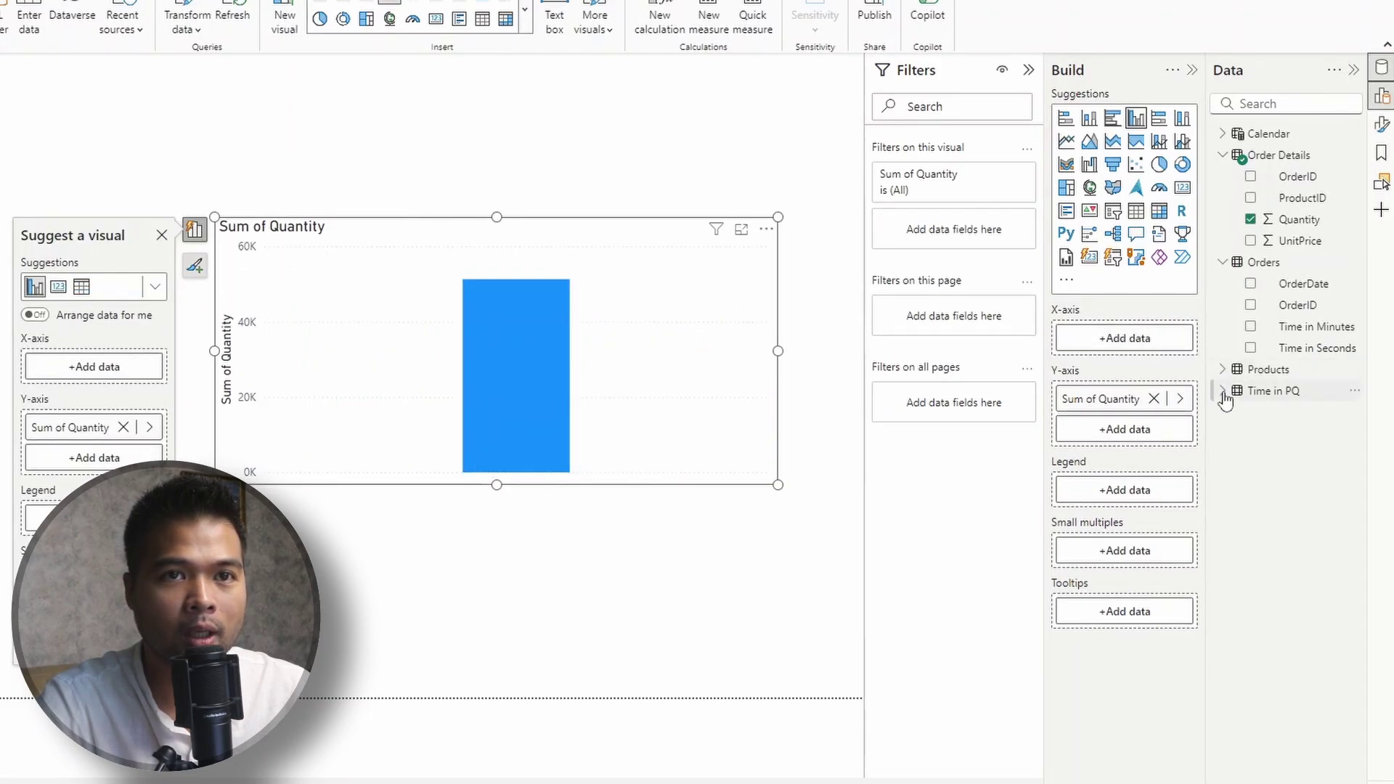
{"action": "left_click", "coordinate": [1223, 392]}
{"action": "left_click_drag", "start_coordinate": [1291, 412], "coordinate": [1128, 341]}
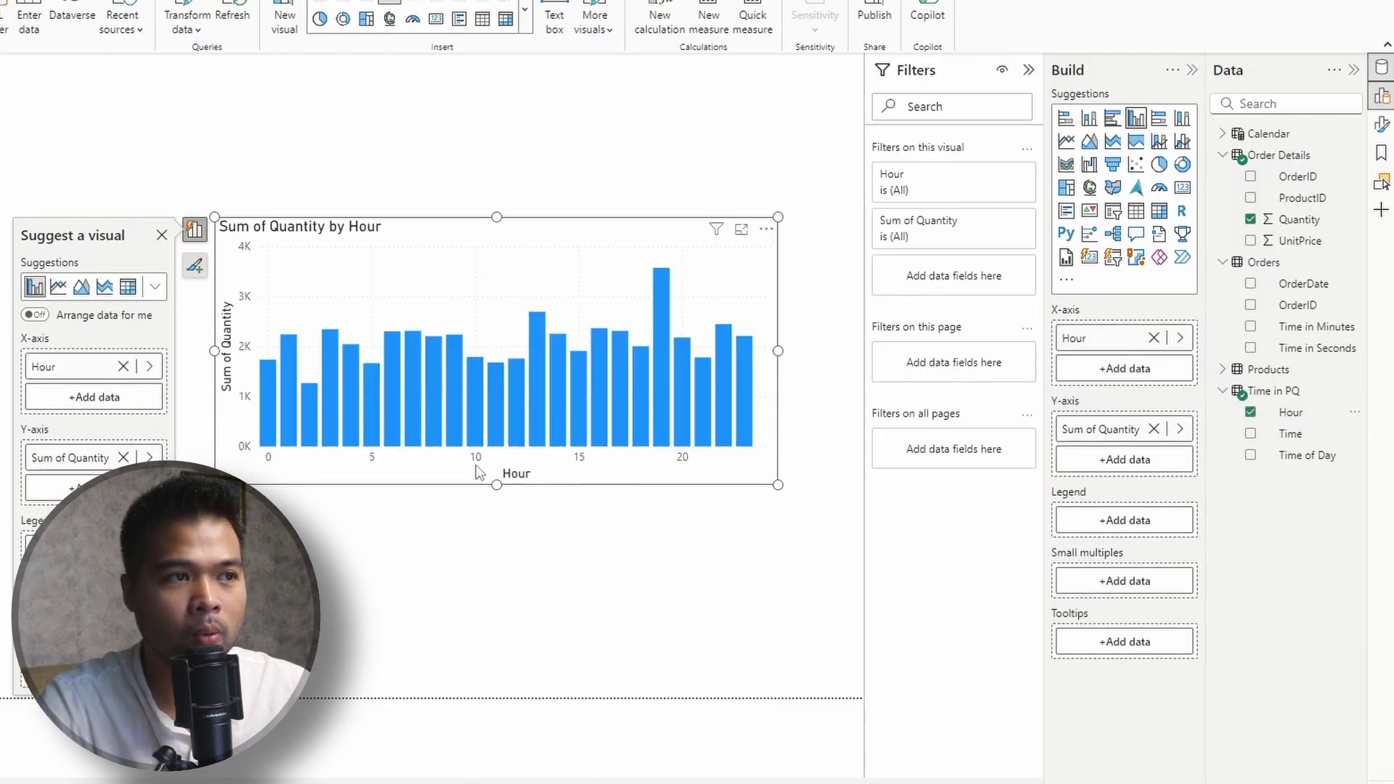
{"action": "left_click_drag", "start_coordinate": [538, 247], "coordinate": [511, 236]}
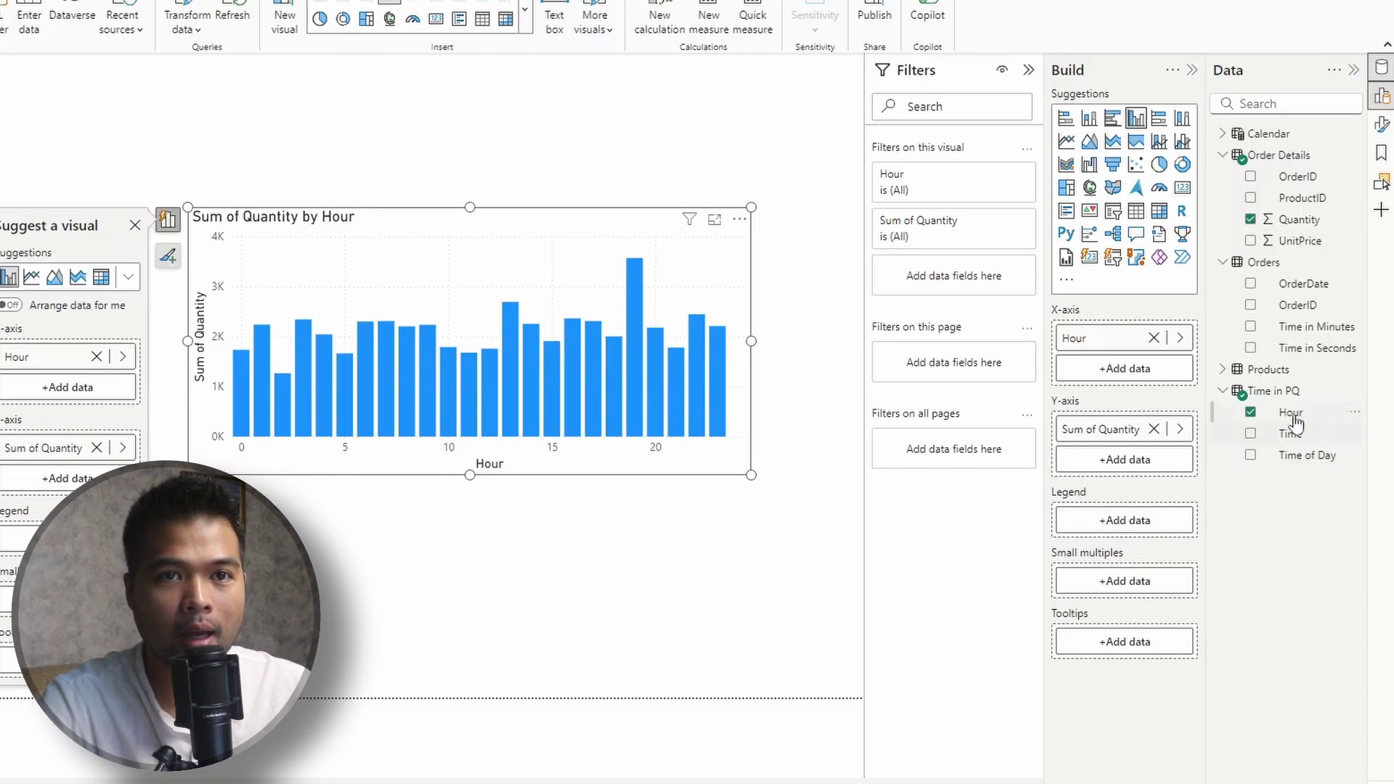
Chart quantity by Time of Day instead of Hour, then reopen Power Query
{"action": "left_click_drag", "start_coordinate": [1300, 456], "coordinate": [1114, 521]}
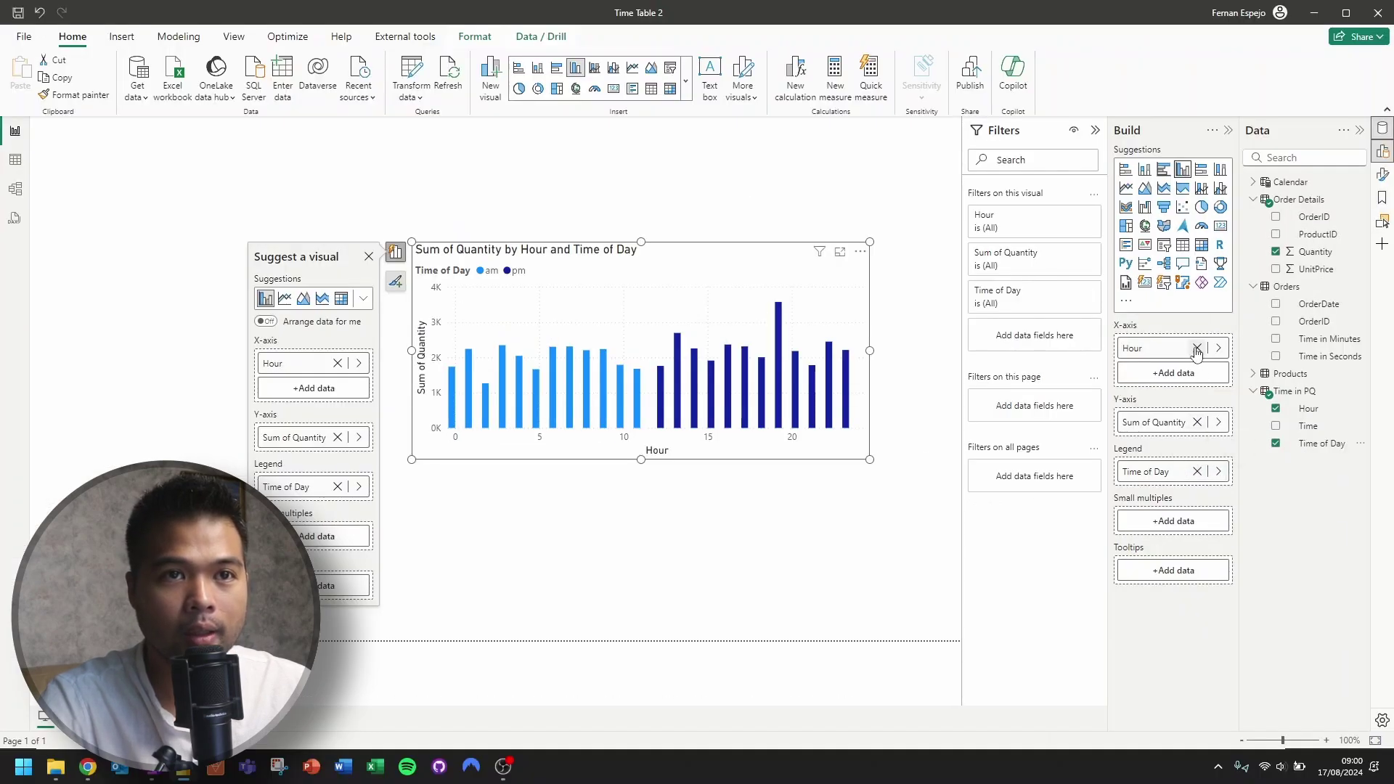
{"action": "left_click", "coordinate": [1154, 338]}
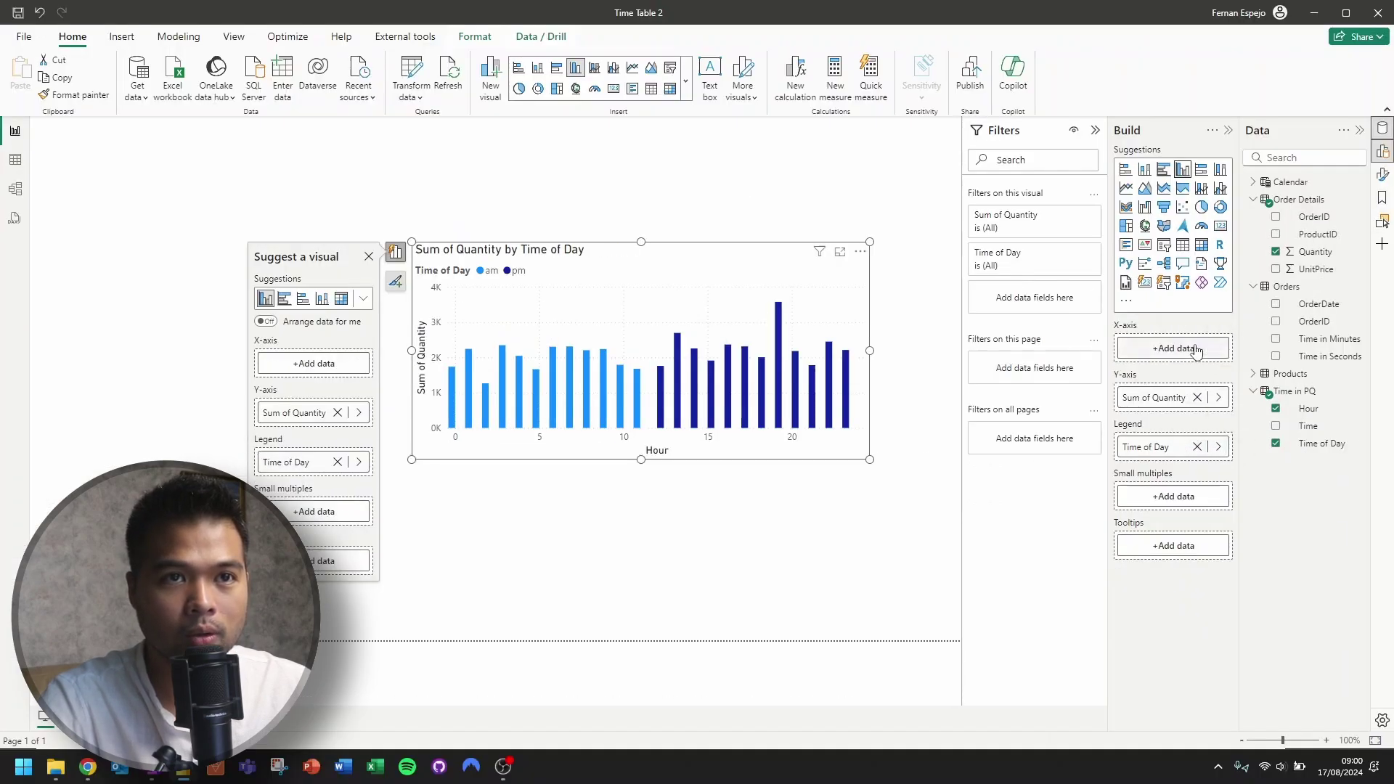
{"action": "left_click_drag", "start_coordinate": [1158, 445], "coordinate": [1170, 356]}
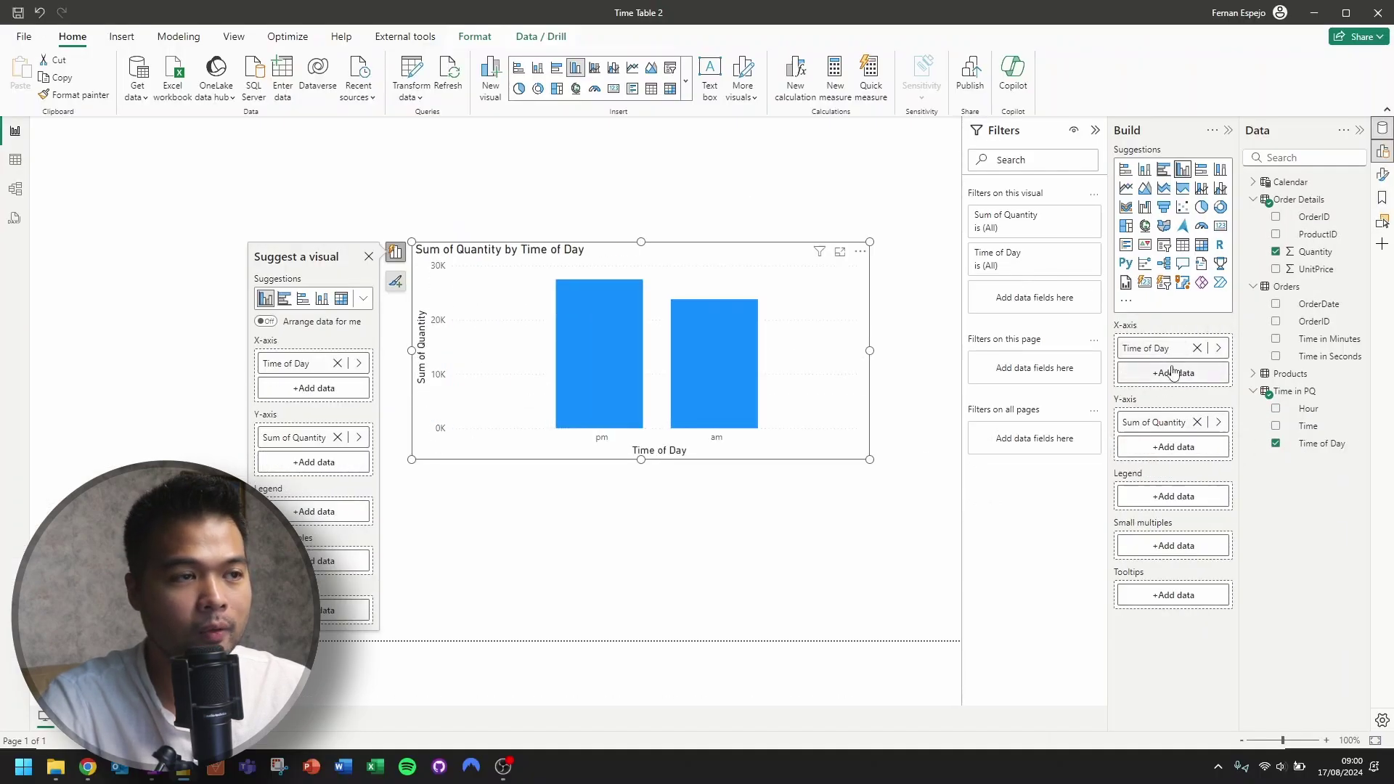
{"action": "left_click", "coordinate": [925, 433]}
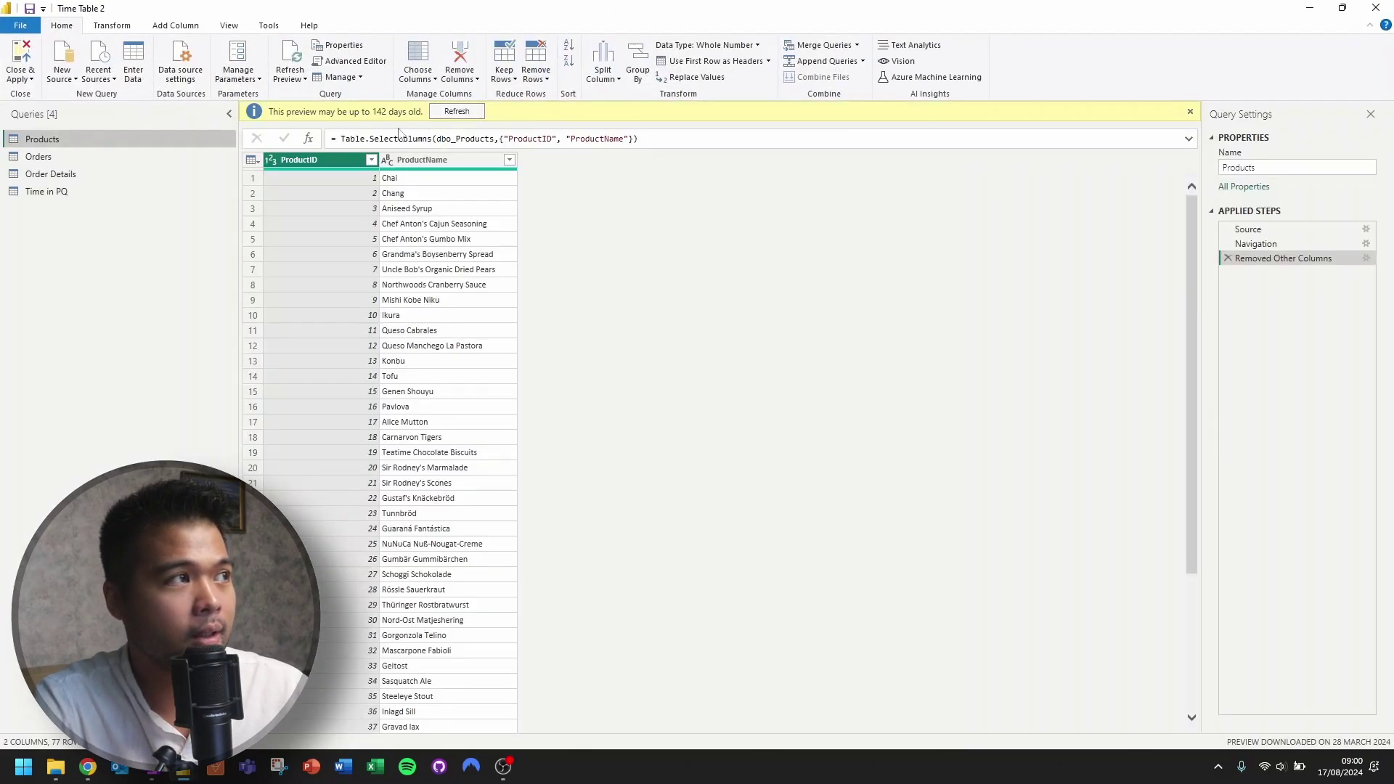
Preview the Orders query at its Duplicated Column step with the Time column selected
{"action": "left_click", "coordinate": [77, 172]}
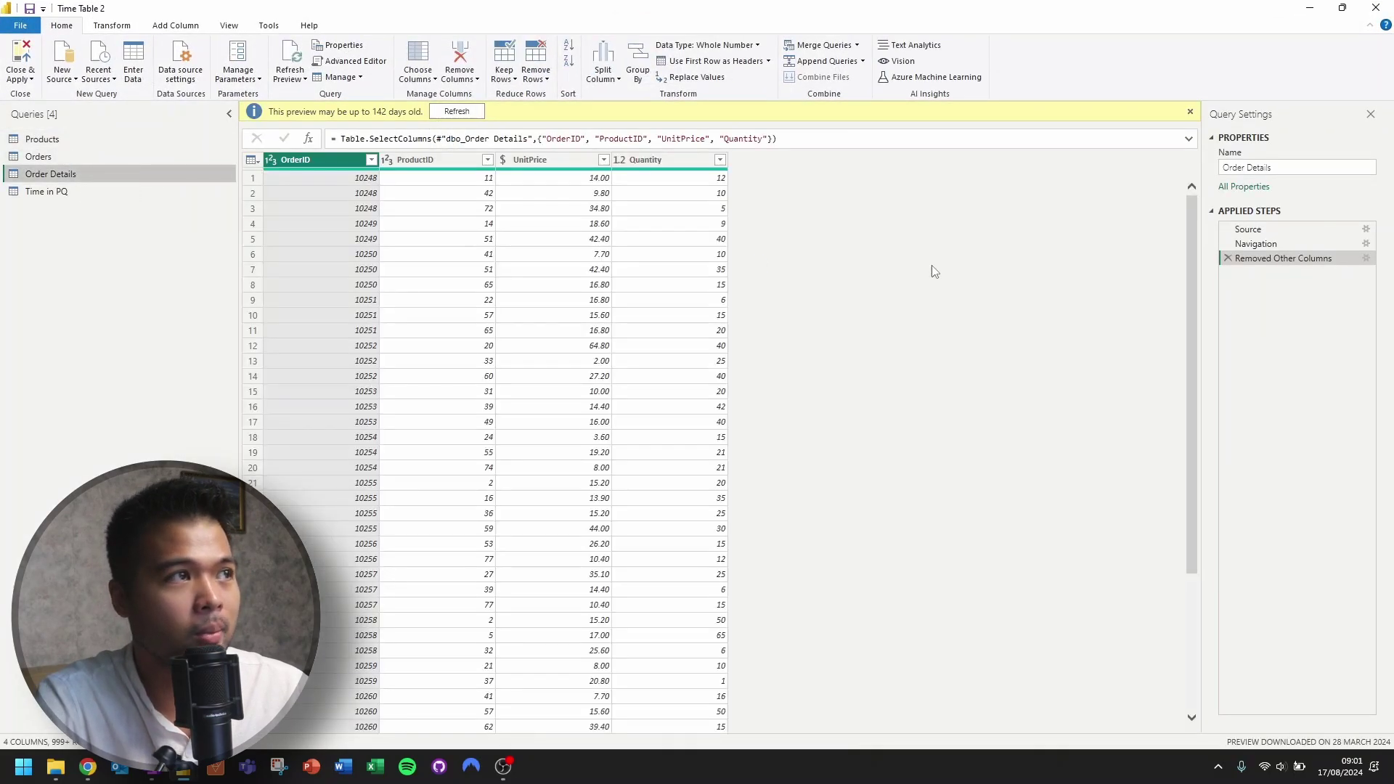
{"action": "left_click", "coordinate": [40, 156]}
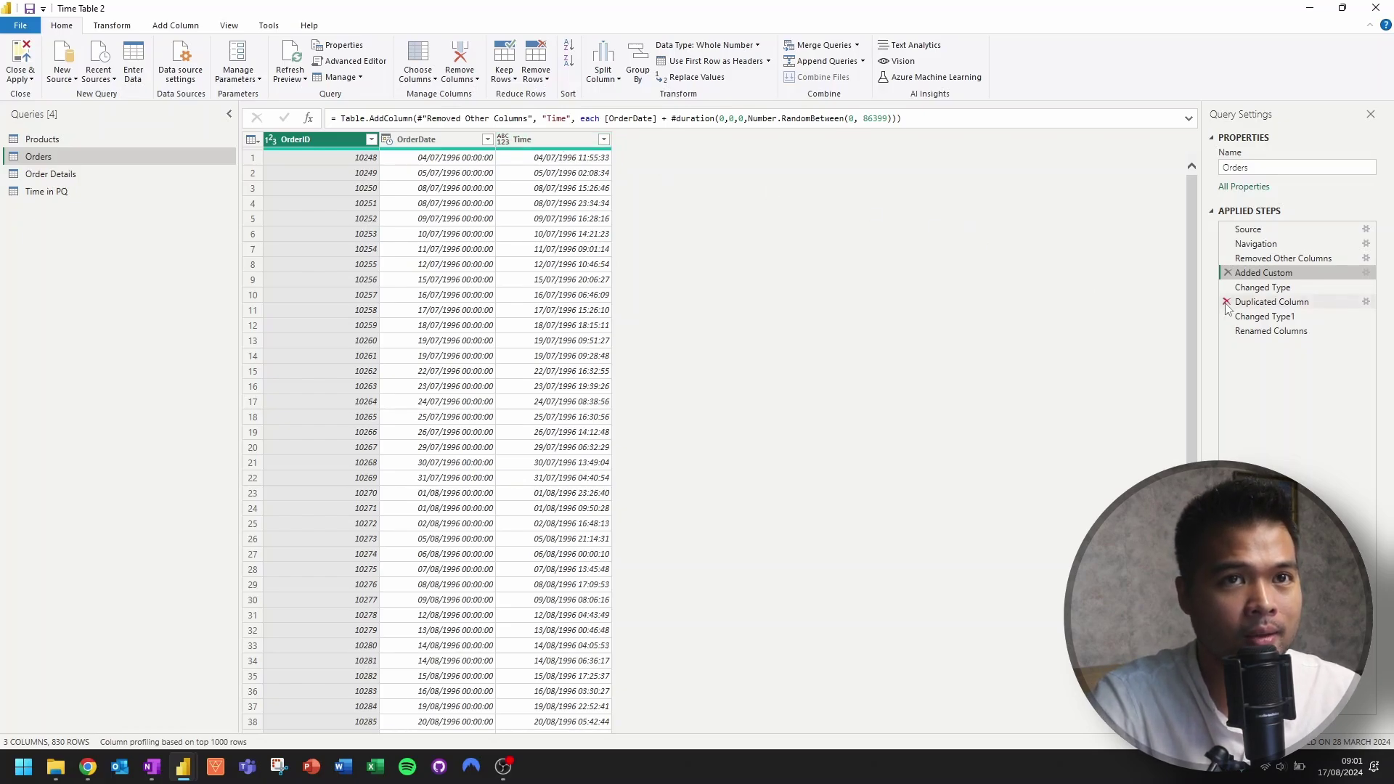
{"action": "left_click", "coordinate": [1261, 290]}
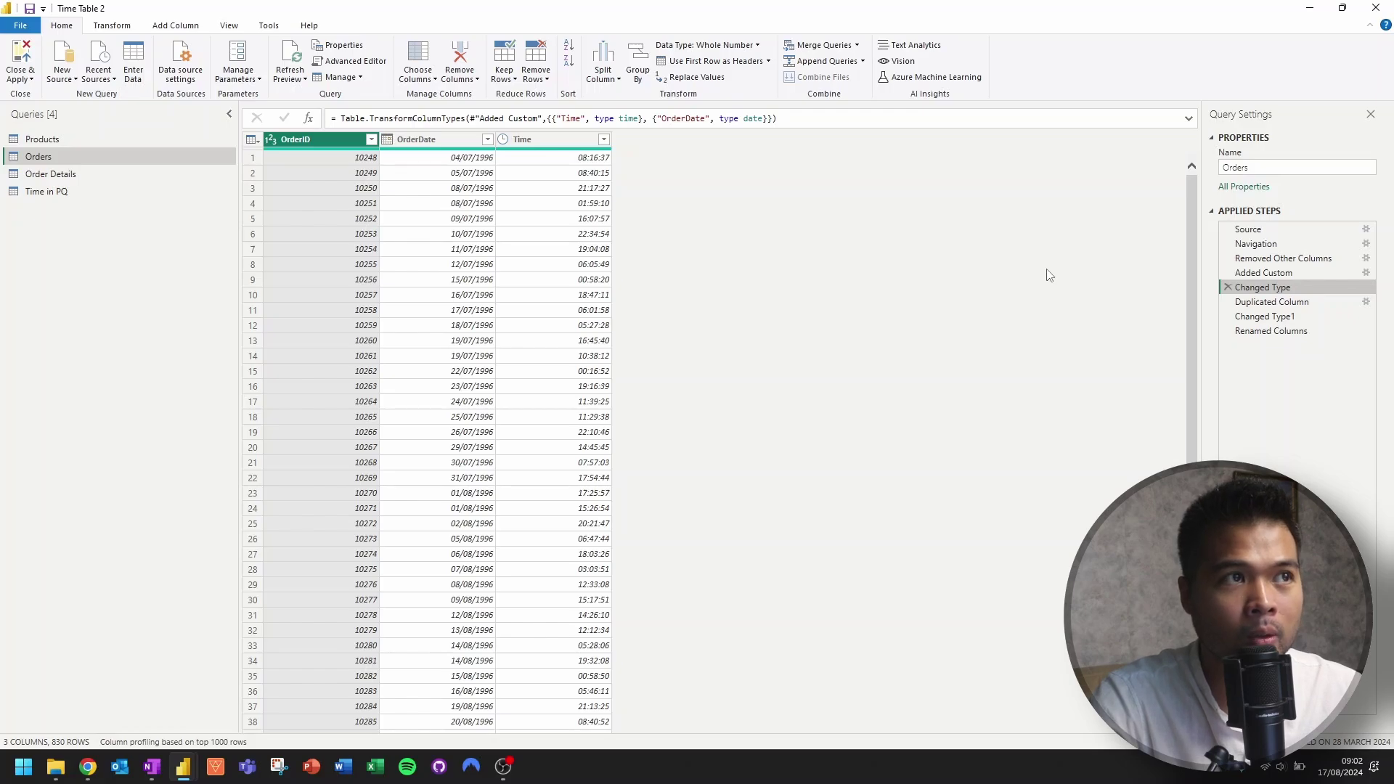
{"action": "key", "text": "Down"}
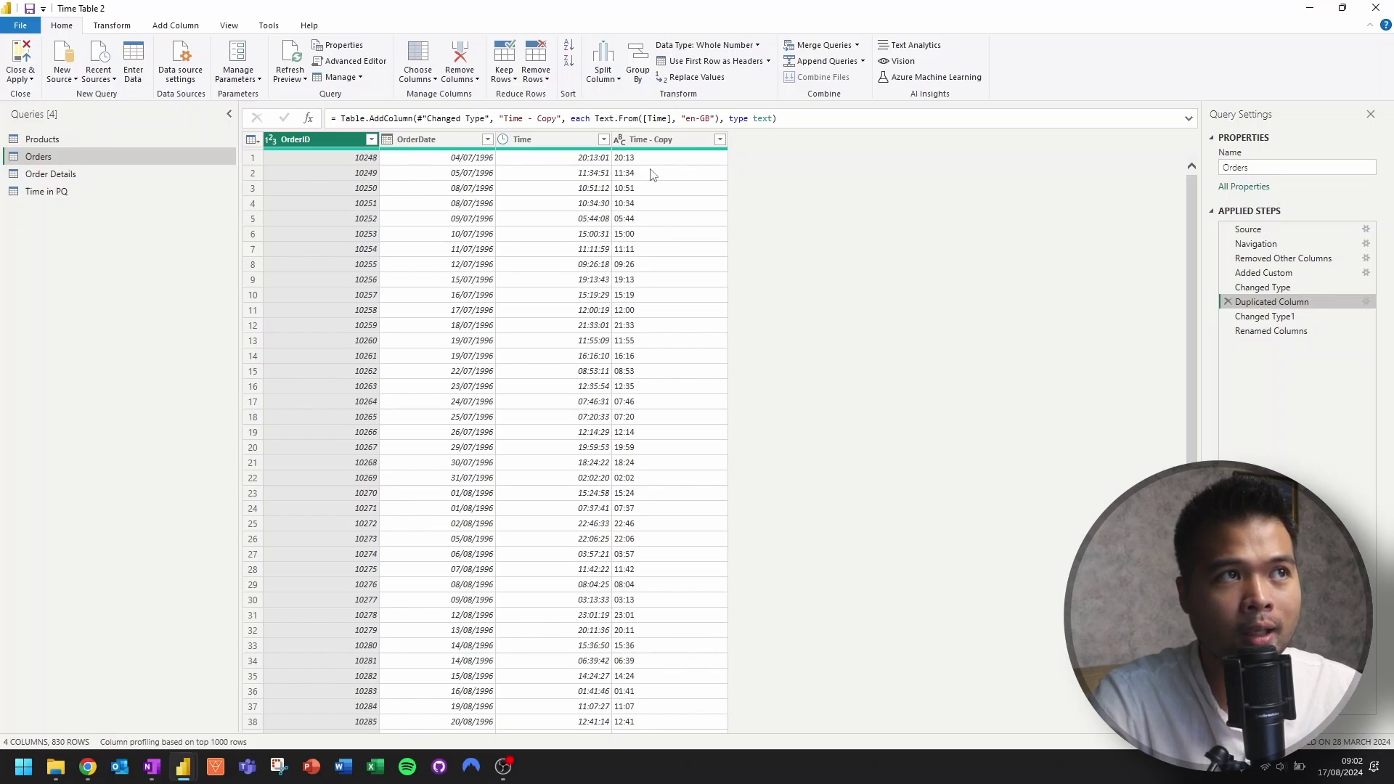
{"action": "left_click", "coordinate": [573, 146]}
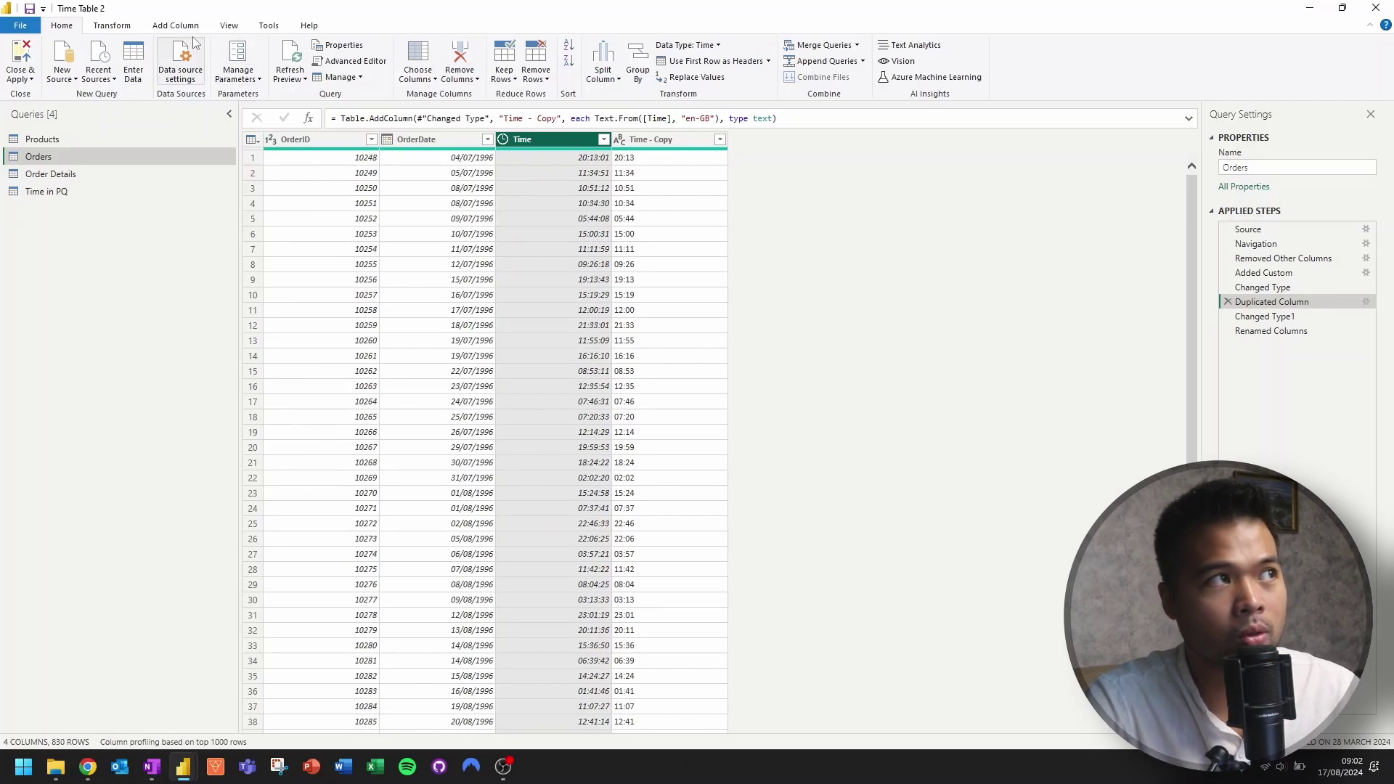
{"action": "left_click", "coordinate": [159, 27]}
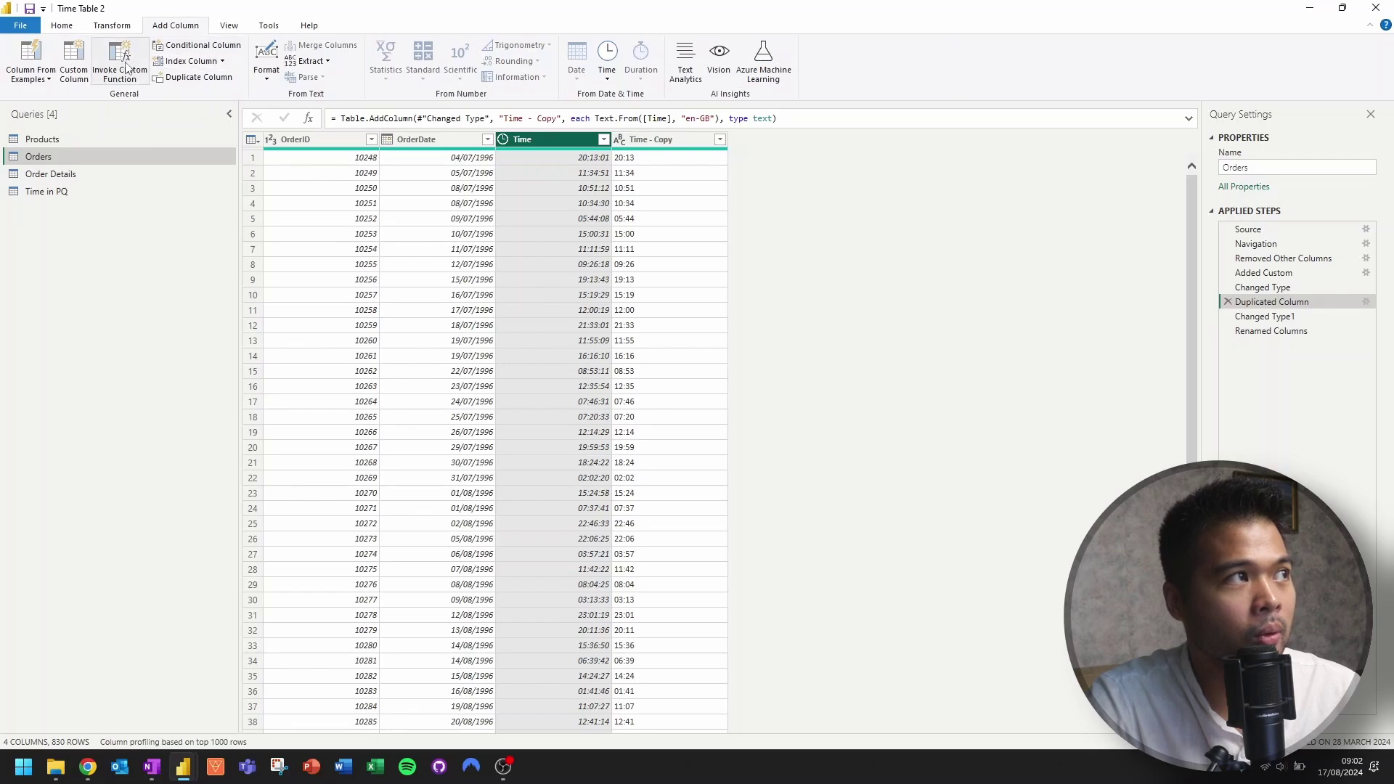
Insert a Column From Examples step on Time using the example value 20:13
{"action": "left_click", "coordinate": [75, 62]}
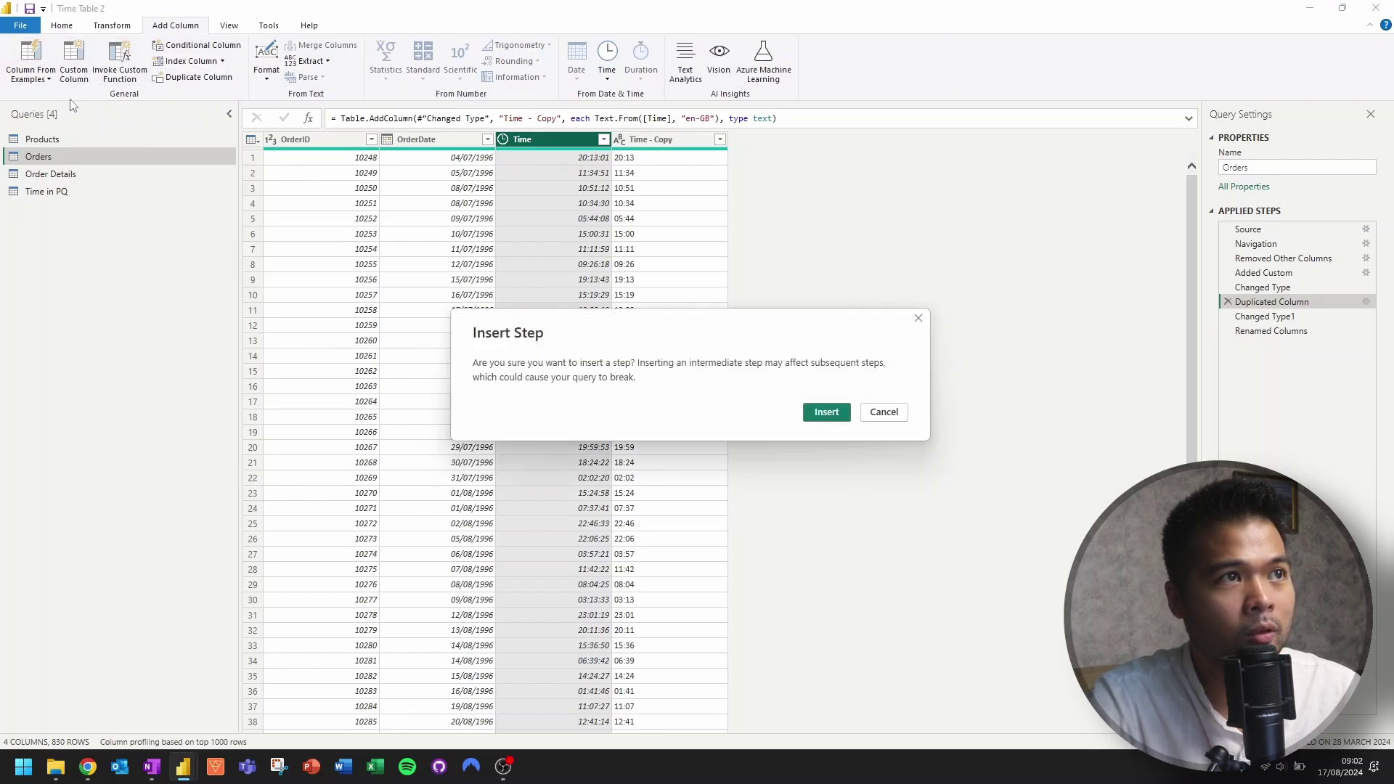
{"action": "left_click", "coordinate": [826, 412]}
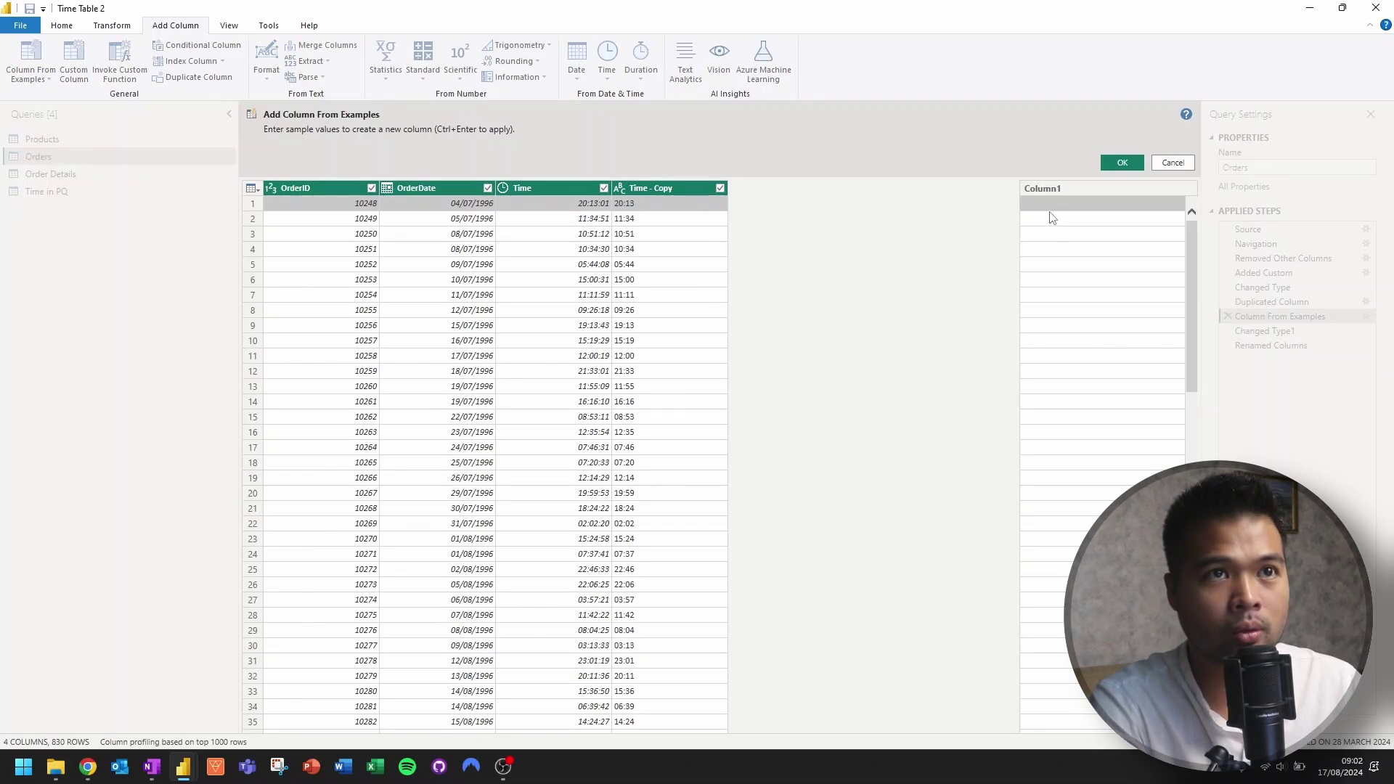
{"action": "type", "text": "20:"}
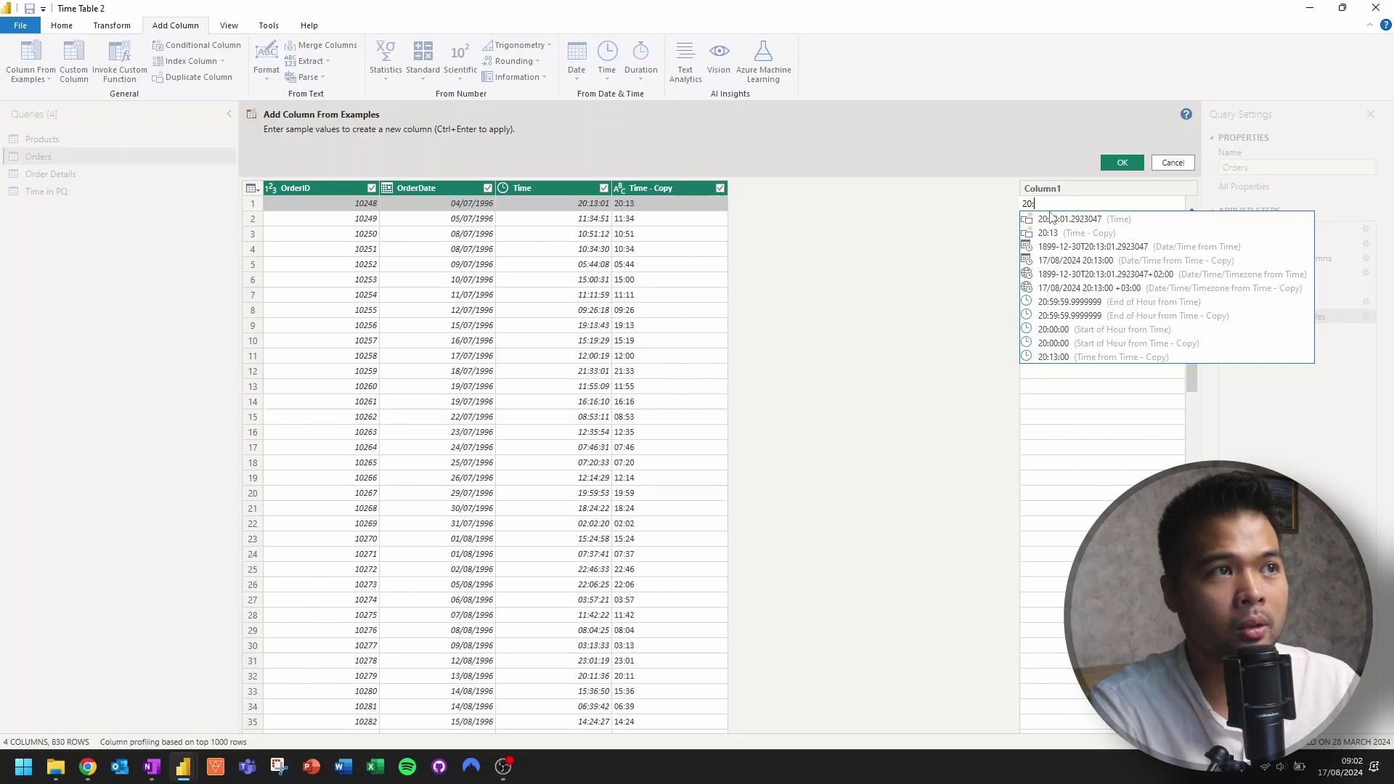
{"action": "type", "text": "13"}
{"action": "key", "text": "Return"}
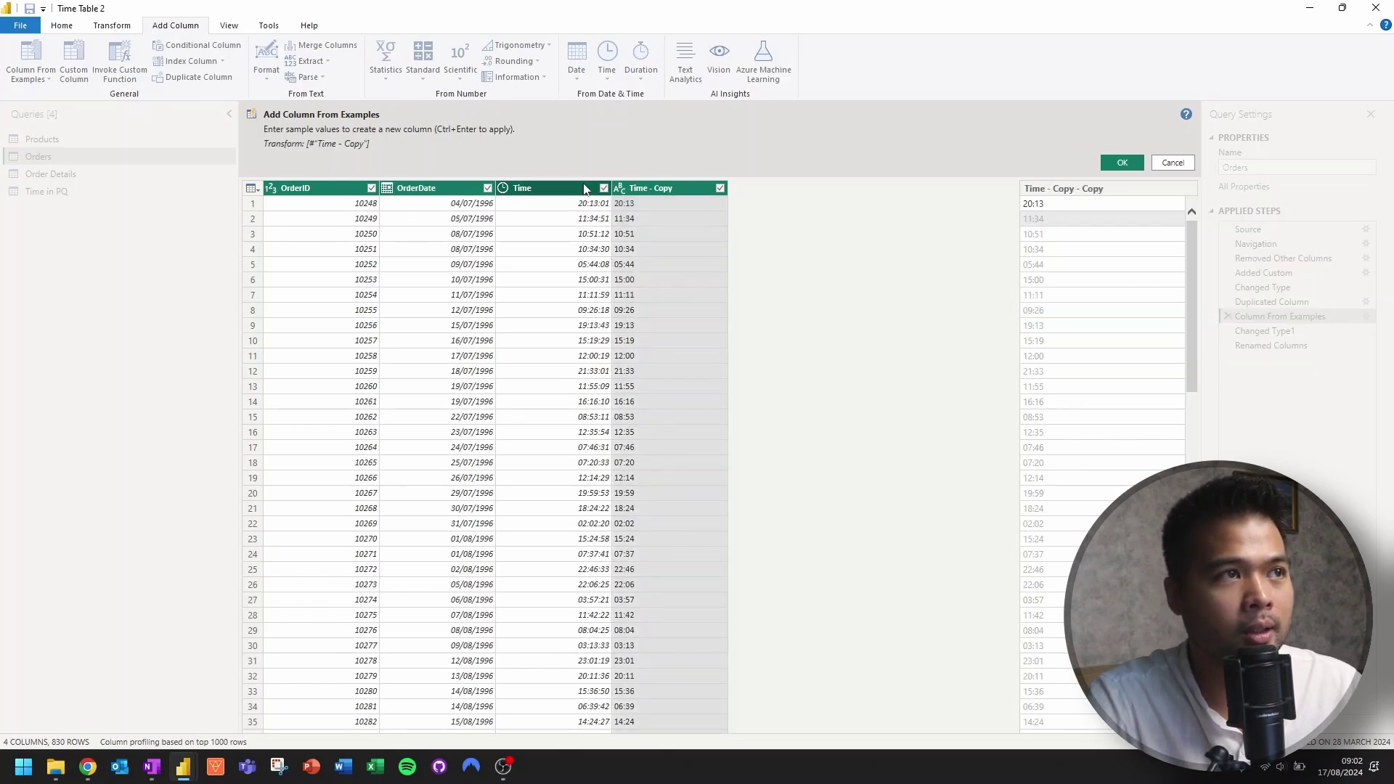
{"action": "left_click", "coordinate": [720, 188]}
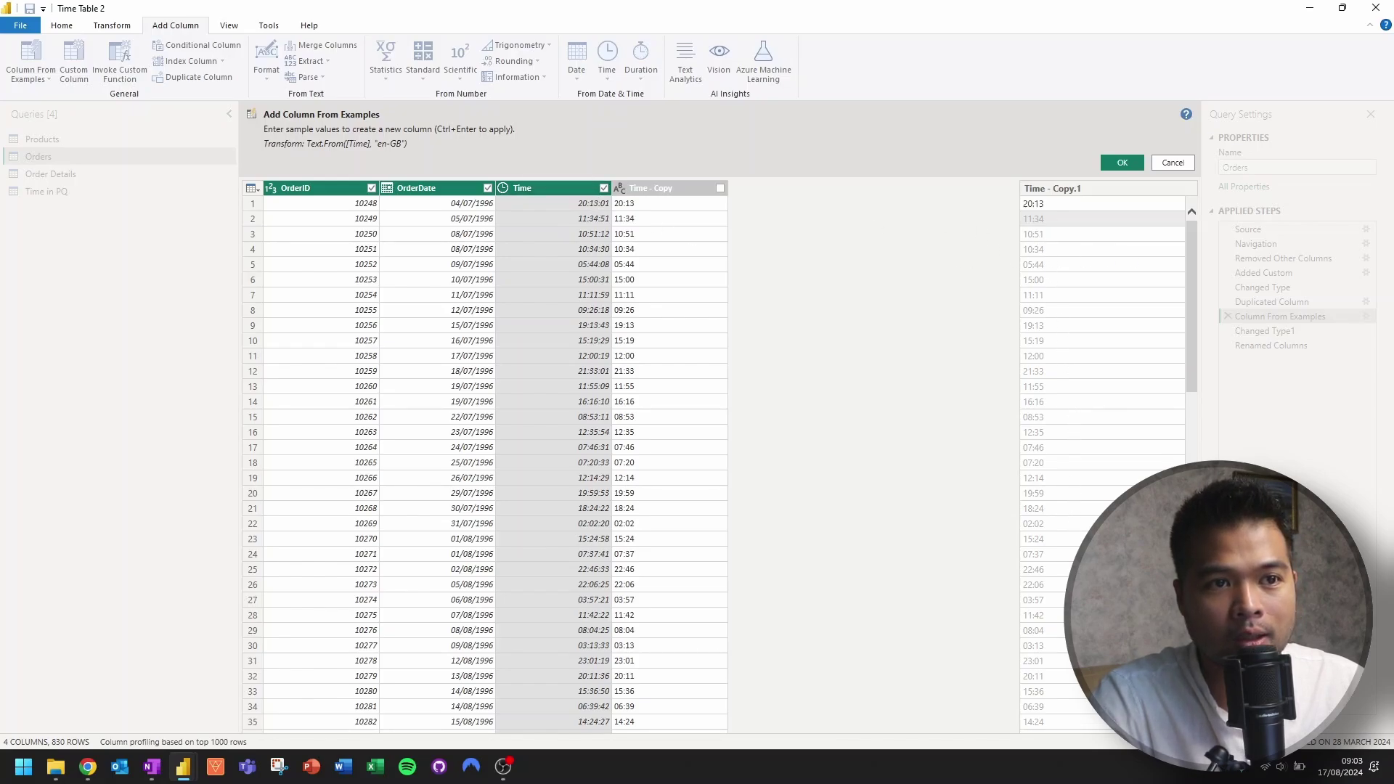
{"action": "left_click", "coordinate": [1056, 555]}
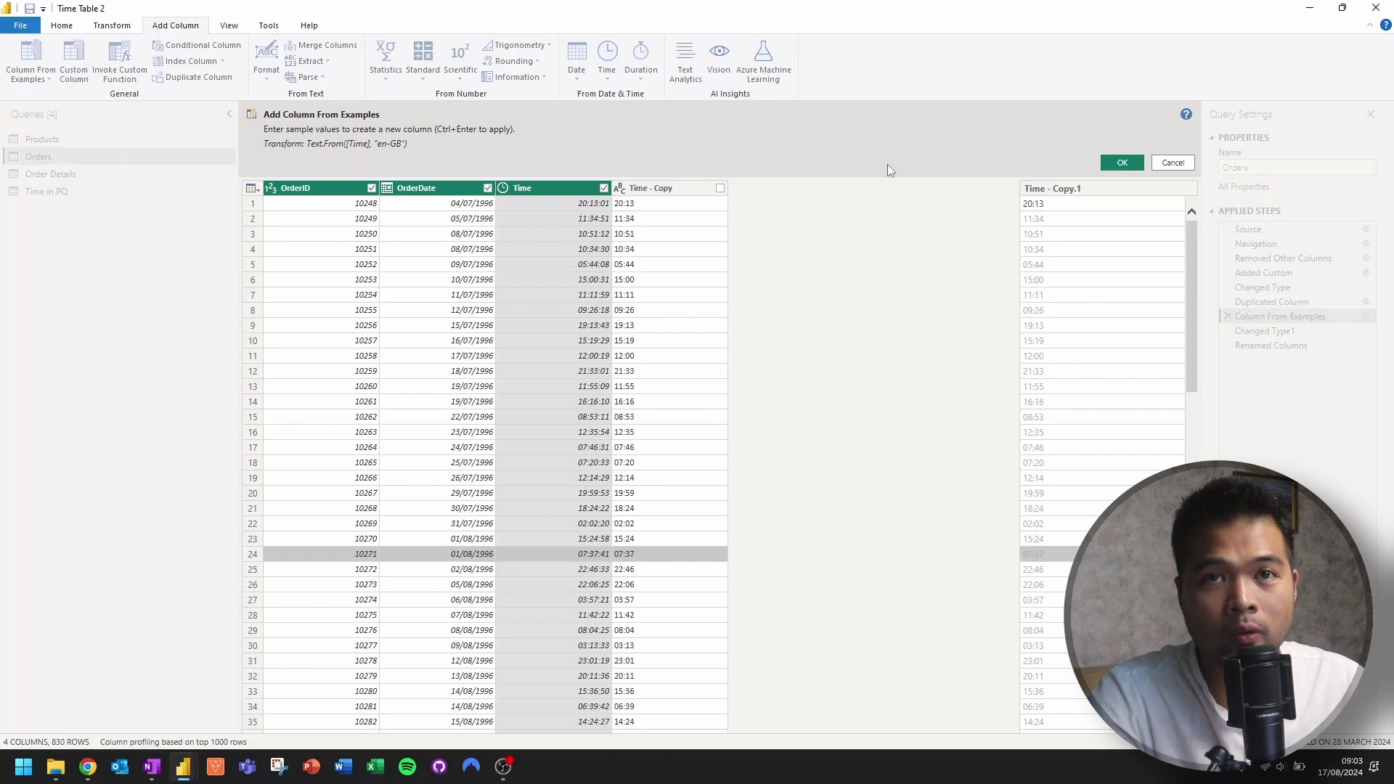
{"action": "left_click", "coordinate": [1123, 163]}
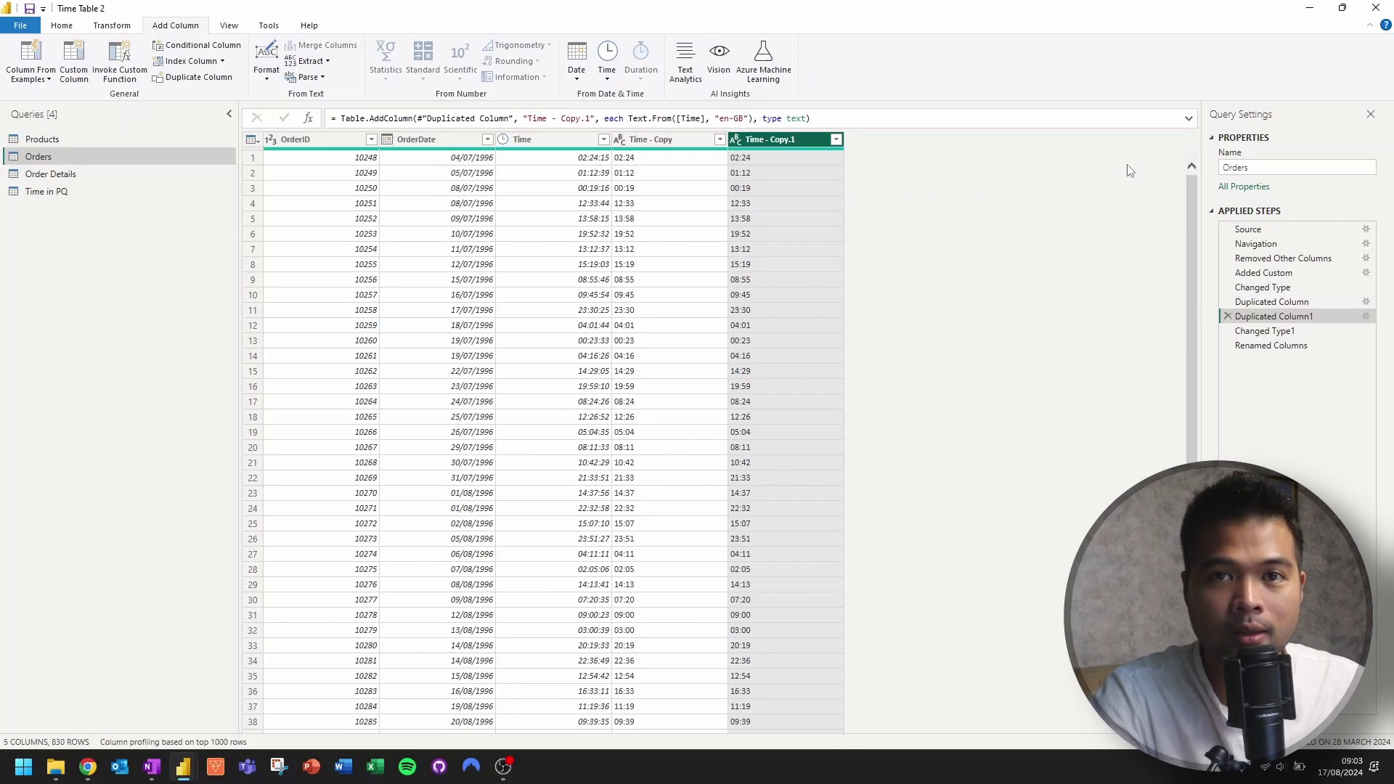
Delete the Duplicated Column1 step and select the final Renamed Columns step
{"action": "left_click", "coordinate": [1227, 317]}
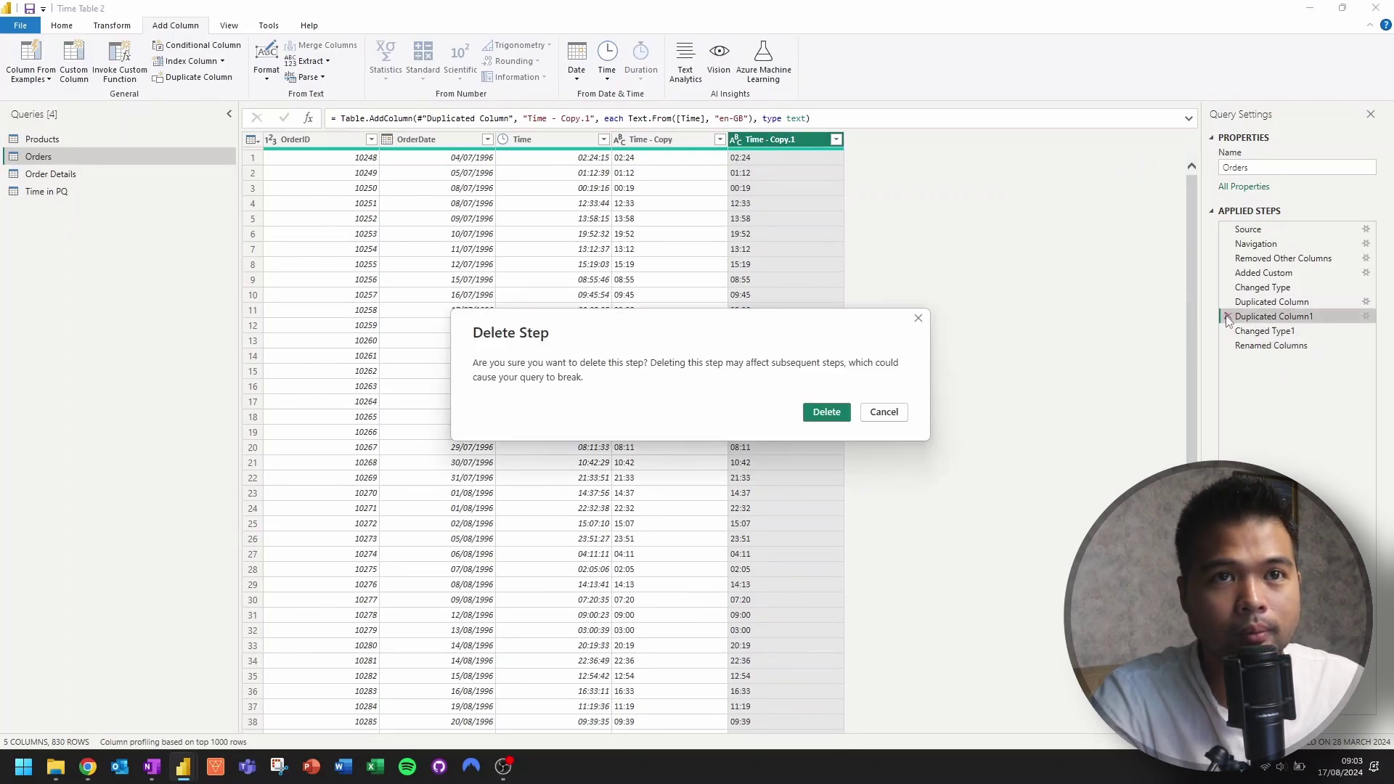
{"action": "left_click", "coordinate": [825, 412]}
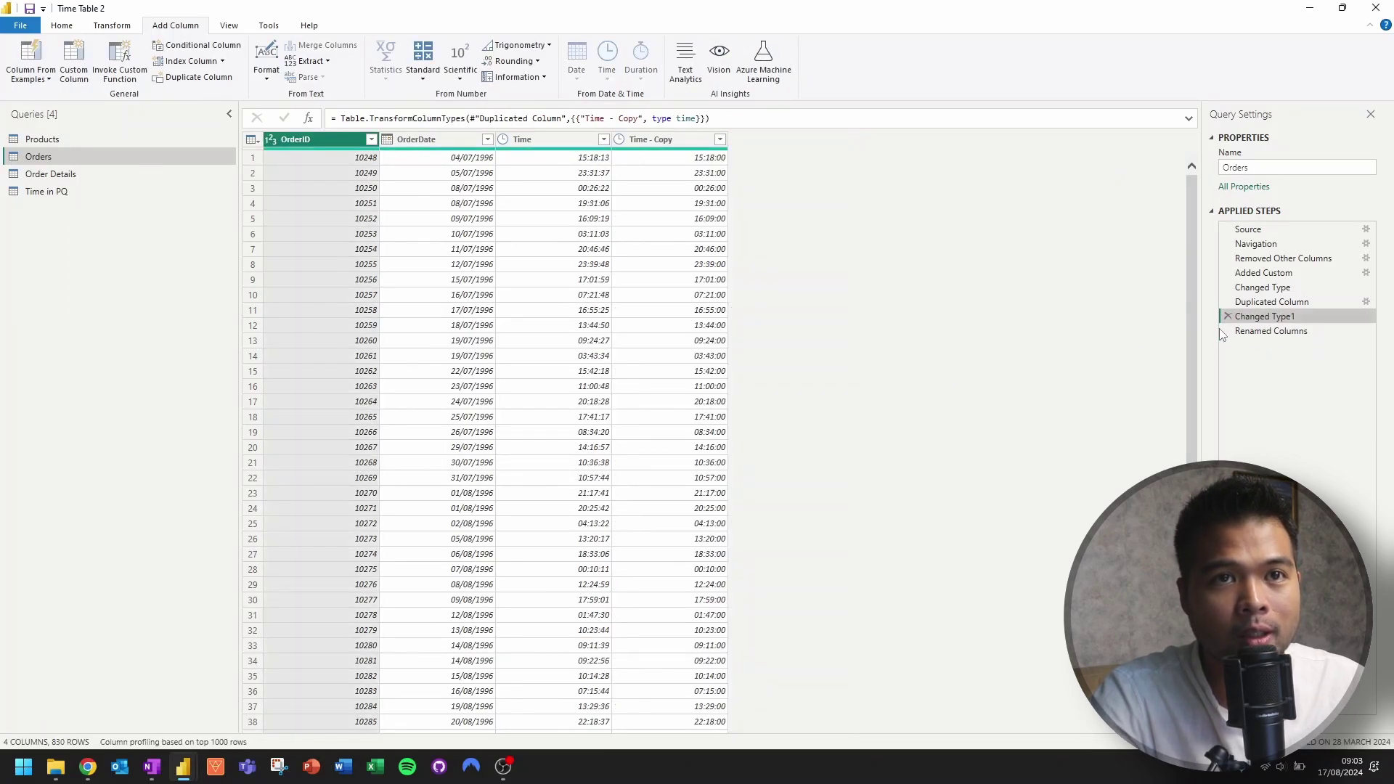
{"action": "left_click_drag", "start_coordinate": [1268, 301], "coordinate": [1259, 340]}
{"action": "left_click", "coordinate": [1260, 332]}
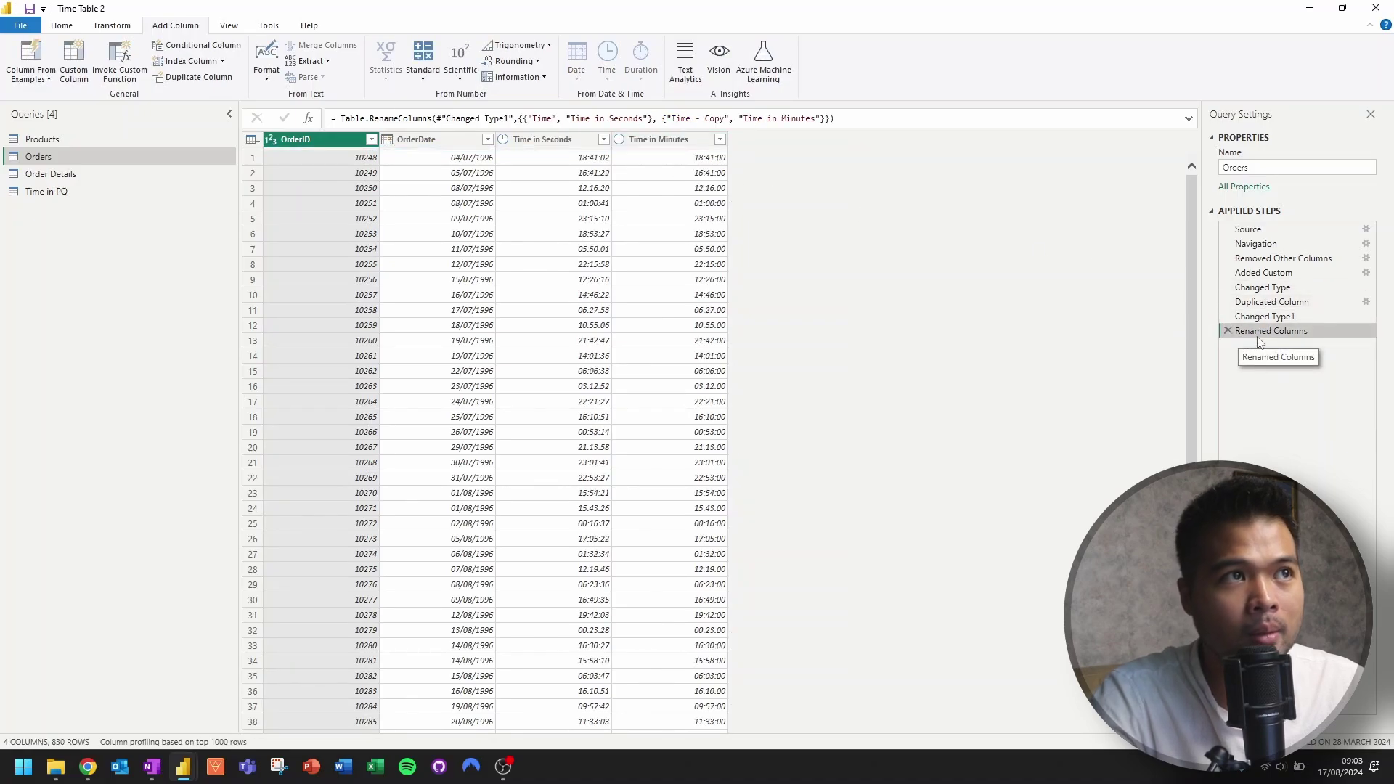
{"action": "left_click", "coordinate": [70, 29]}
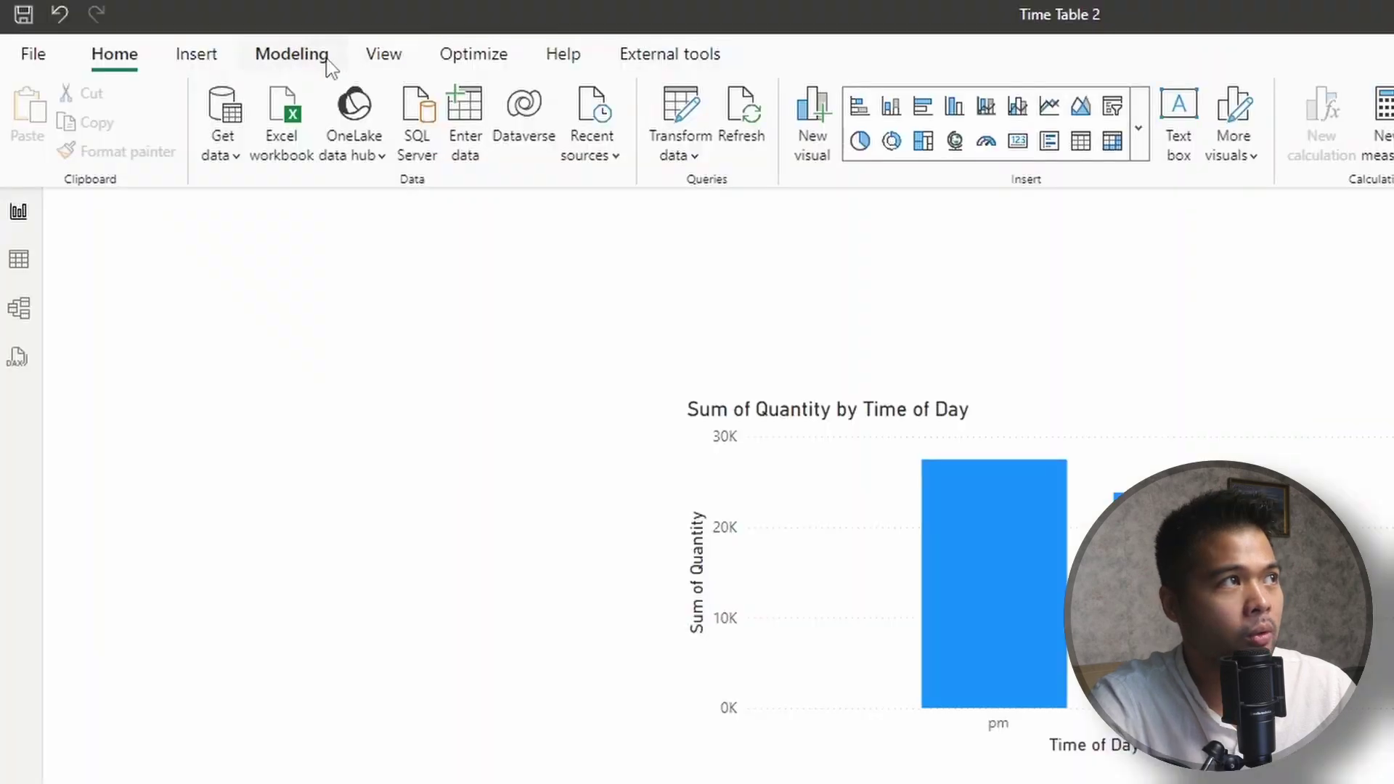
Start the Time in DAX table with VAR StartTime = TIME(0,0,0) and VAR MinutesInDay = 1440
{"action": "left_click", "coordinate": [301, 53]}
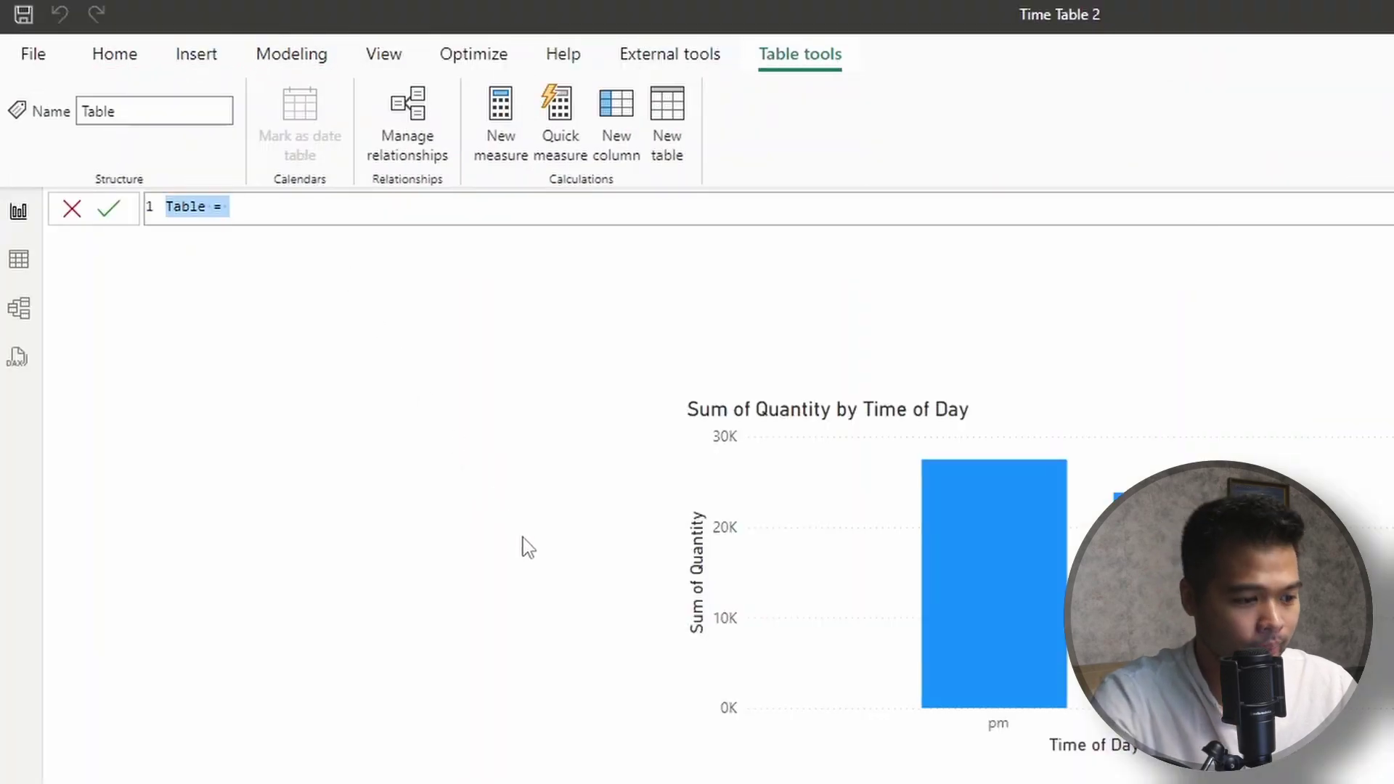
{"action": "type", "text": "Time"}
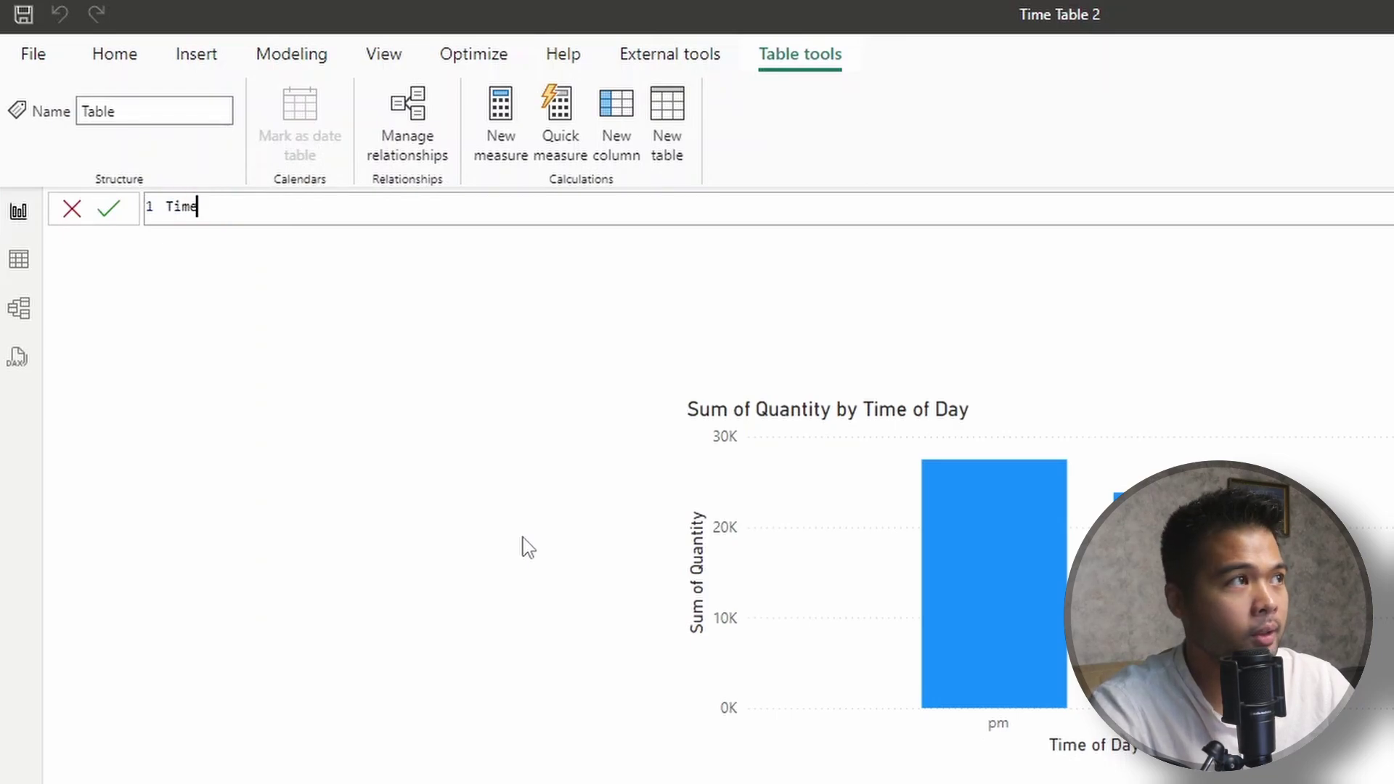
{"action": "type", "text": " in DAX ="}
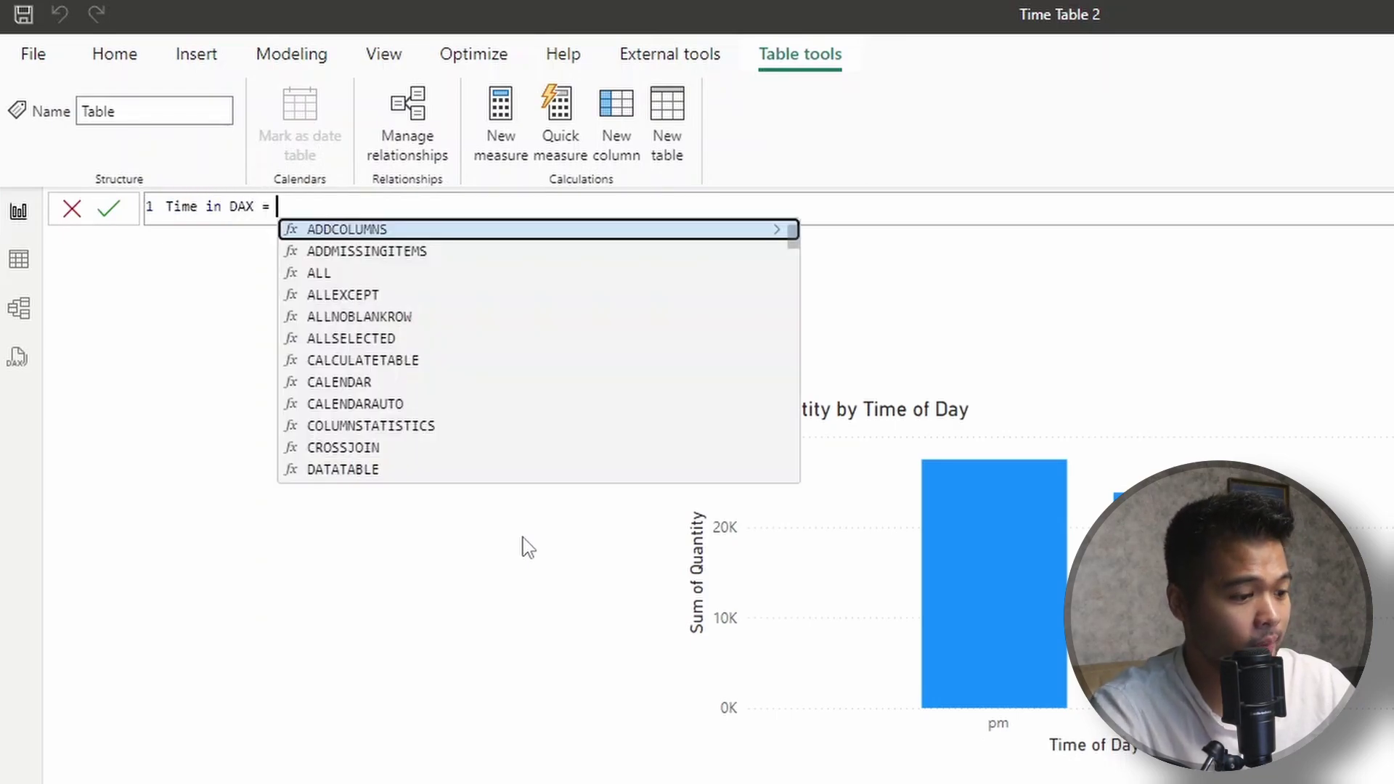
{"action": "key", "text": "shift+Return"}
{"action": "type", "text": "VAR = "}
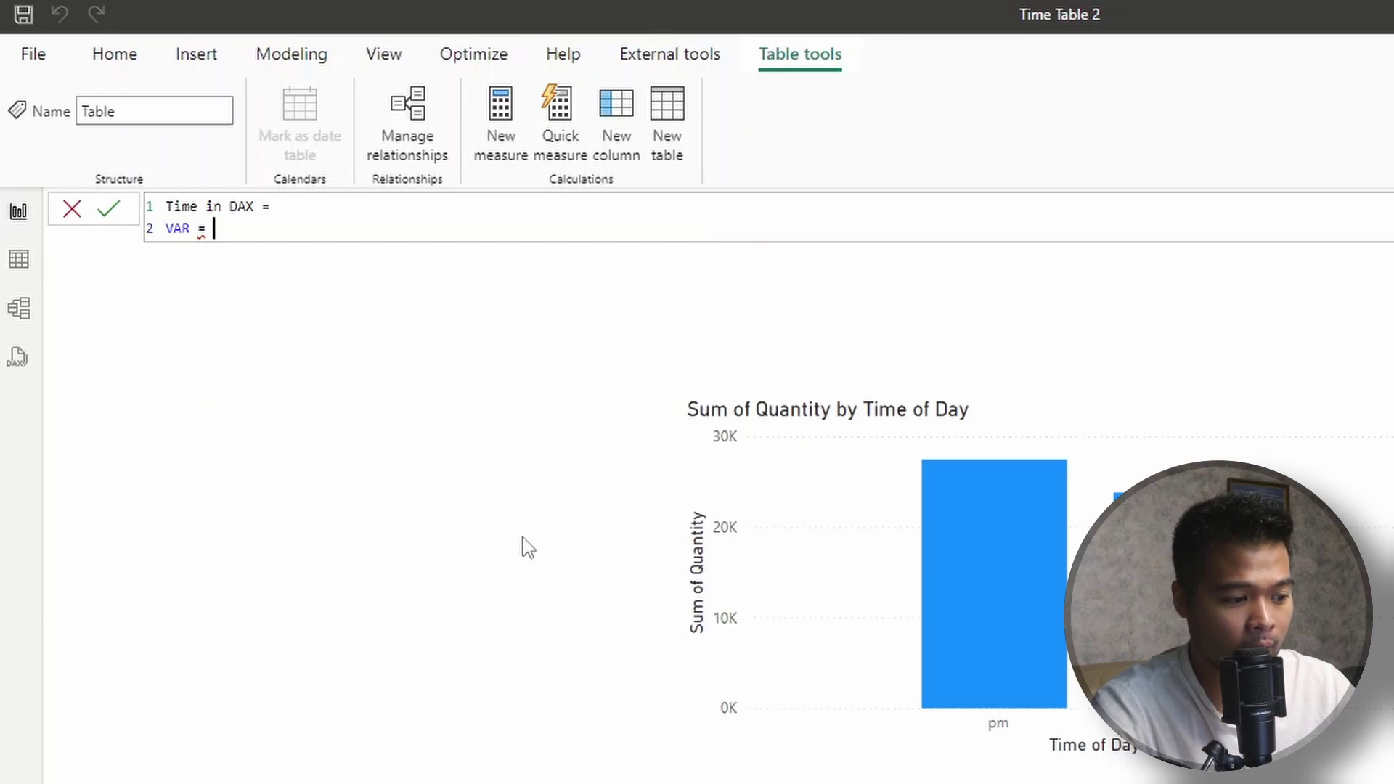
{"action": "type", "text": "Curren"}
{"action": "key", "text": "BackSpace"}
{"action": "key", "text": "BackSpace"}
{"action": "key", "text": "BackSpace"}
{"action": "key", "text": "BackSpace"}
{"action": "key", "text": "BackSpace"}
{"action": "key", "text": "BackSpace"}
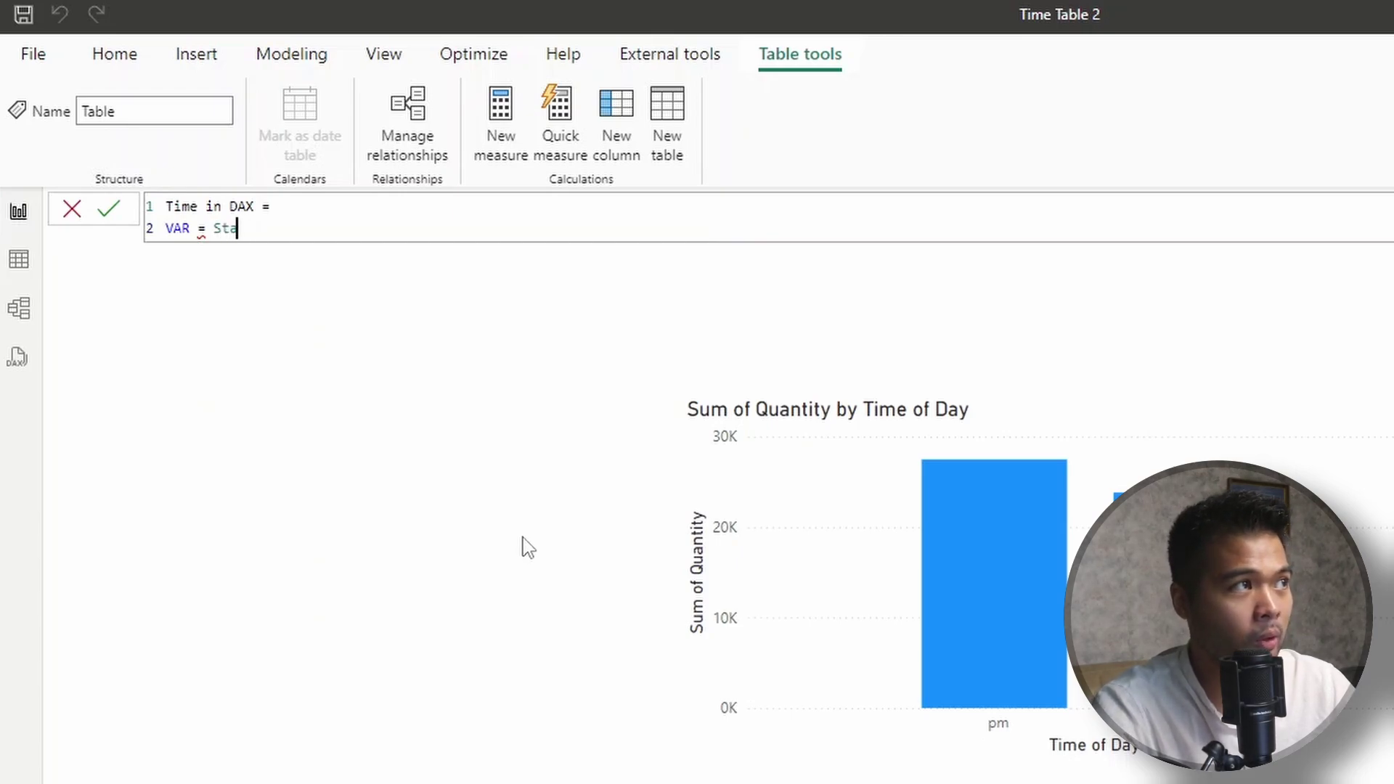
{"action": "key", "text": "BackSpace"}
{"action": "key", "text": "BackSpace"}
{"action": "type", "text": "Star"}
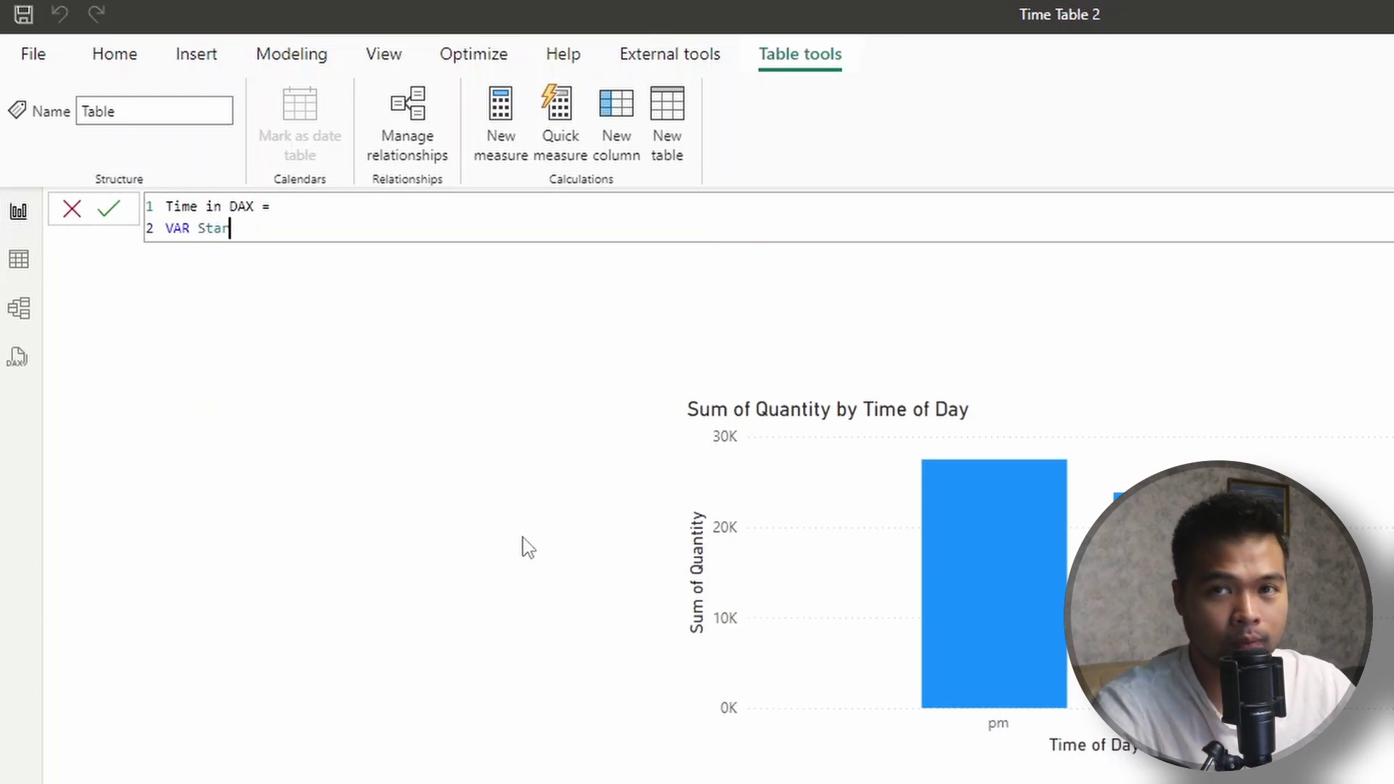
{"action": "type", "text": "tTime"}
{"action": "type", "text": "="}
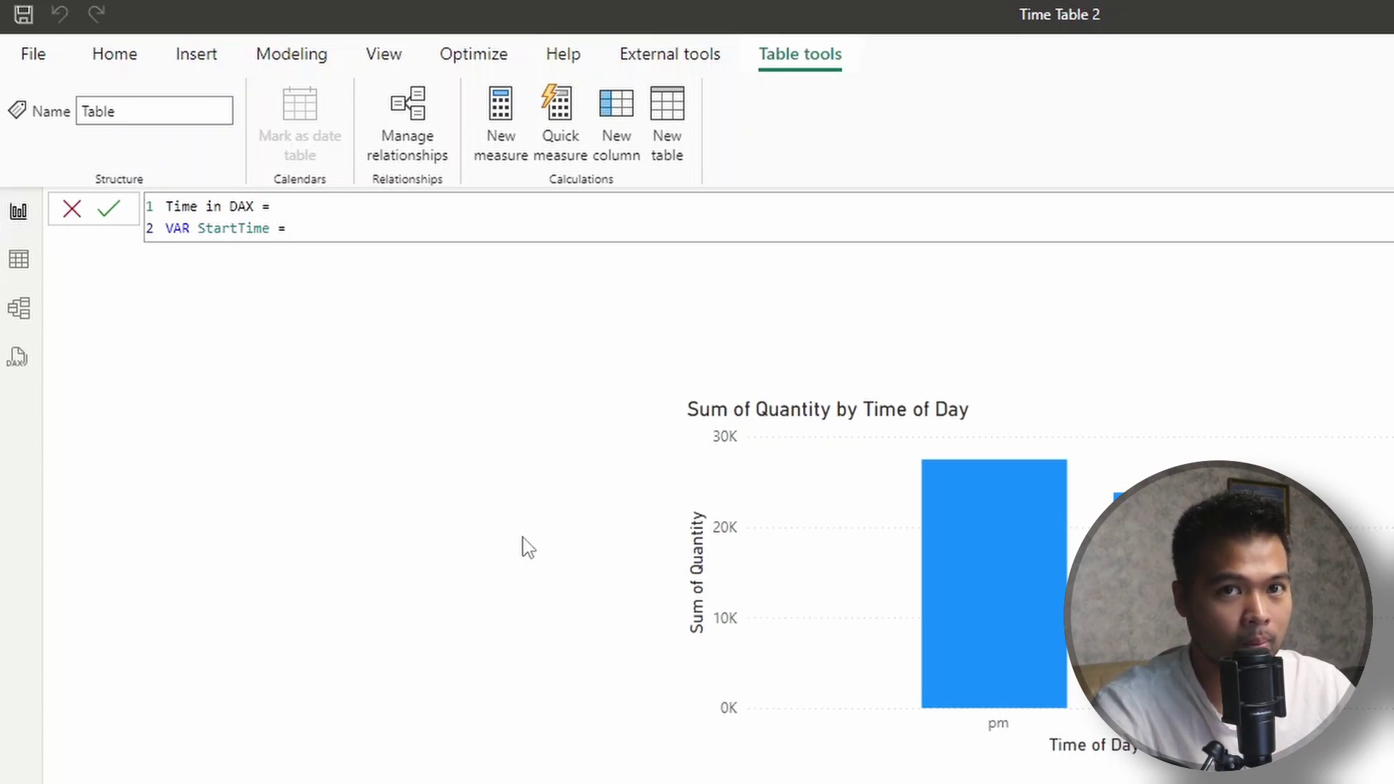
{"action": "type", "text": "TIME("}
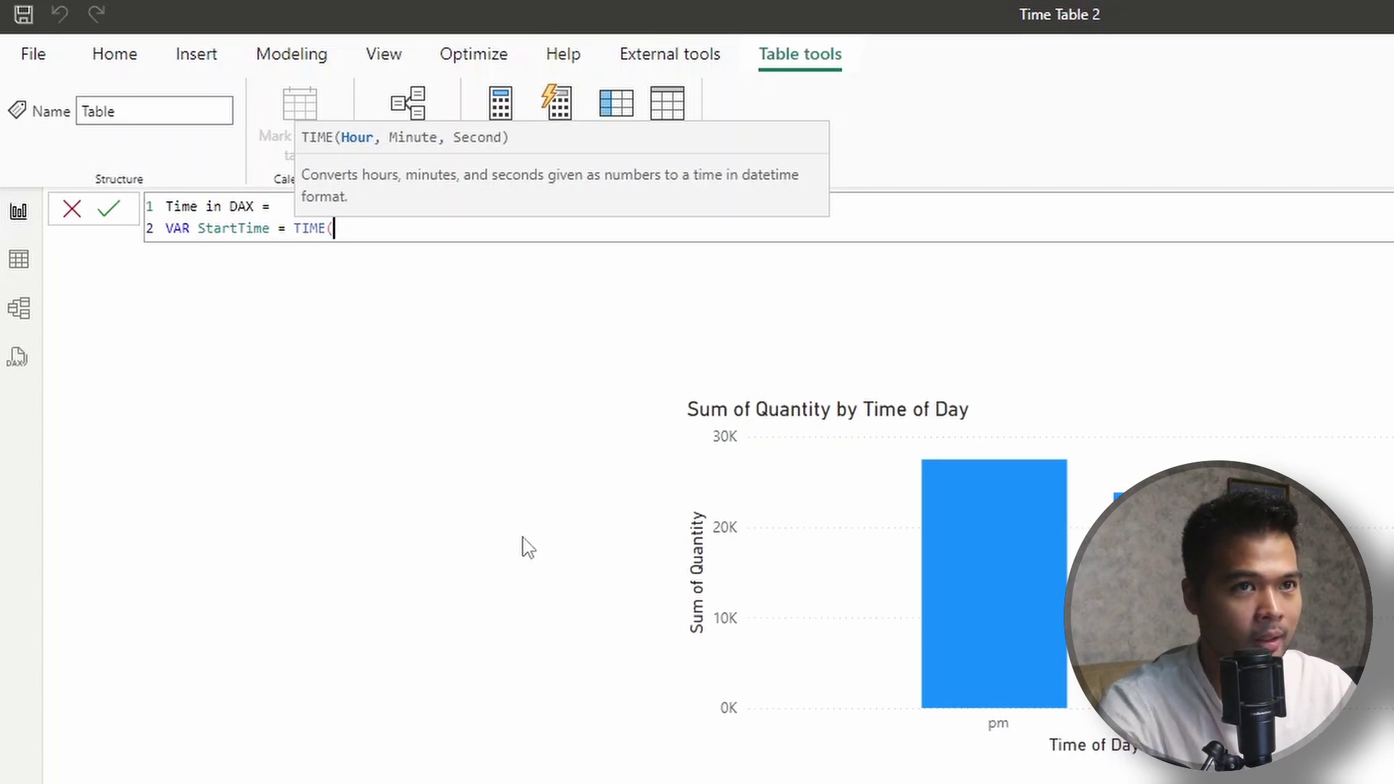
{"action": "type", "text": "0,0,0)"}
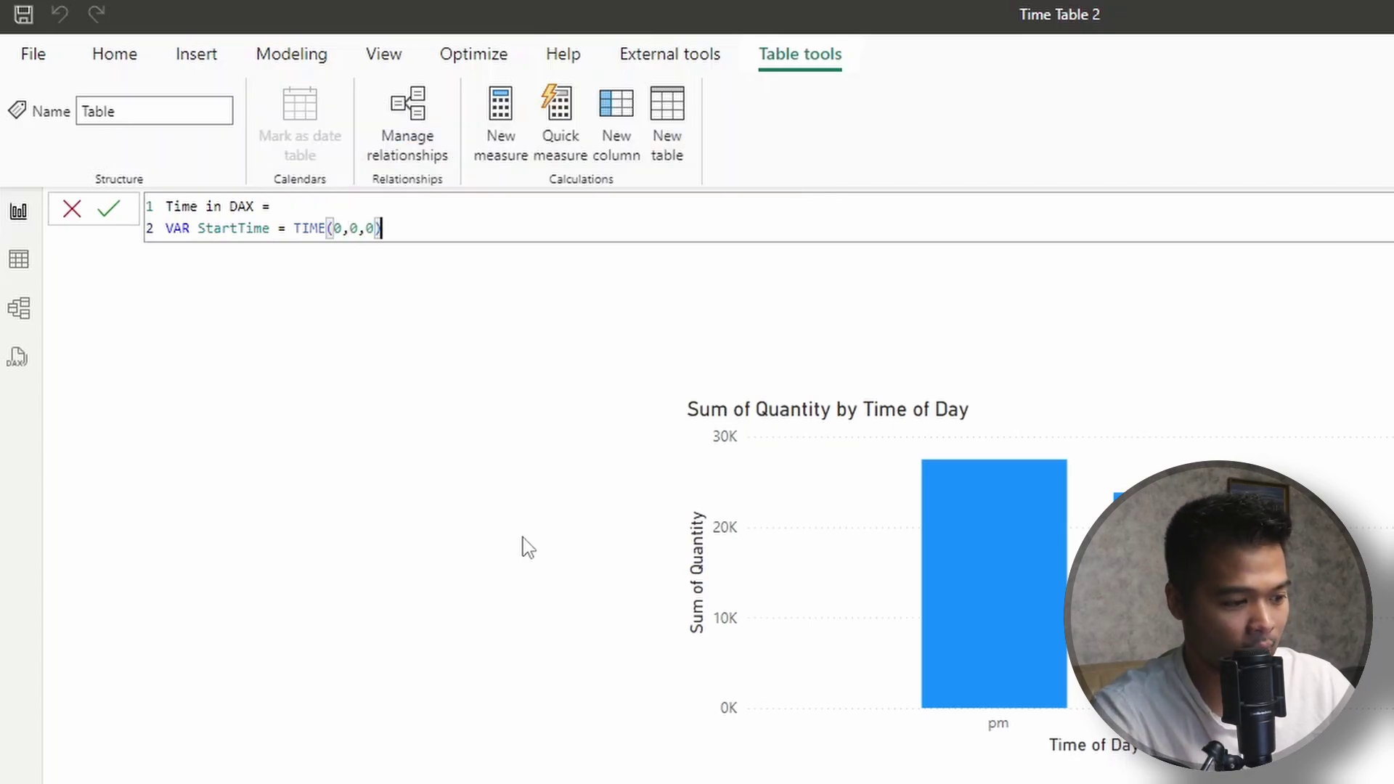
{"action": "key", "text": "shift+Return"}
{"action": "type", "text": "VAR "}
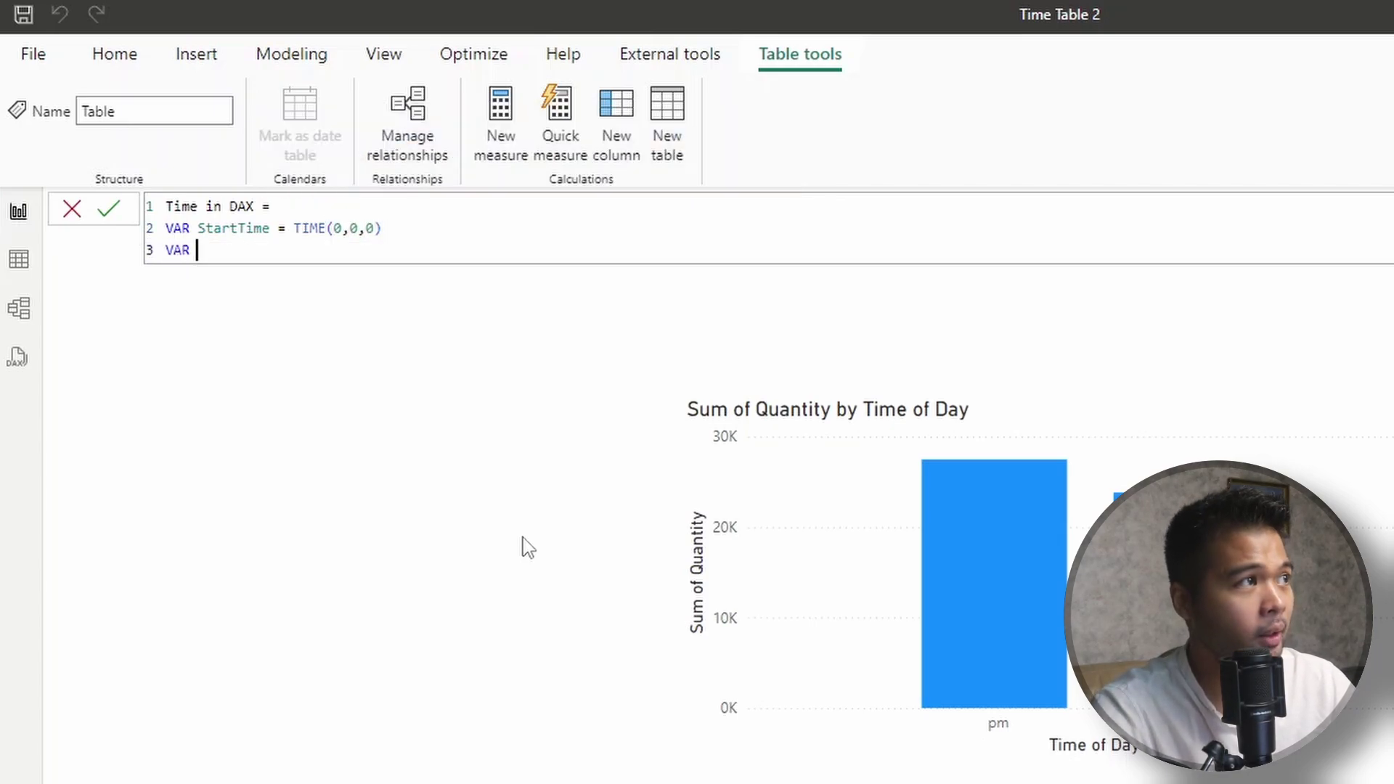
{"action": "type", "text": "Minute"}
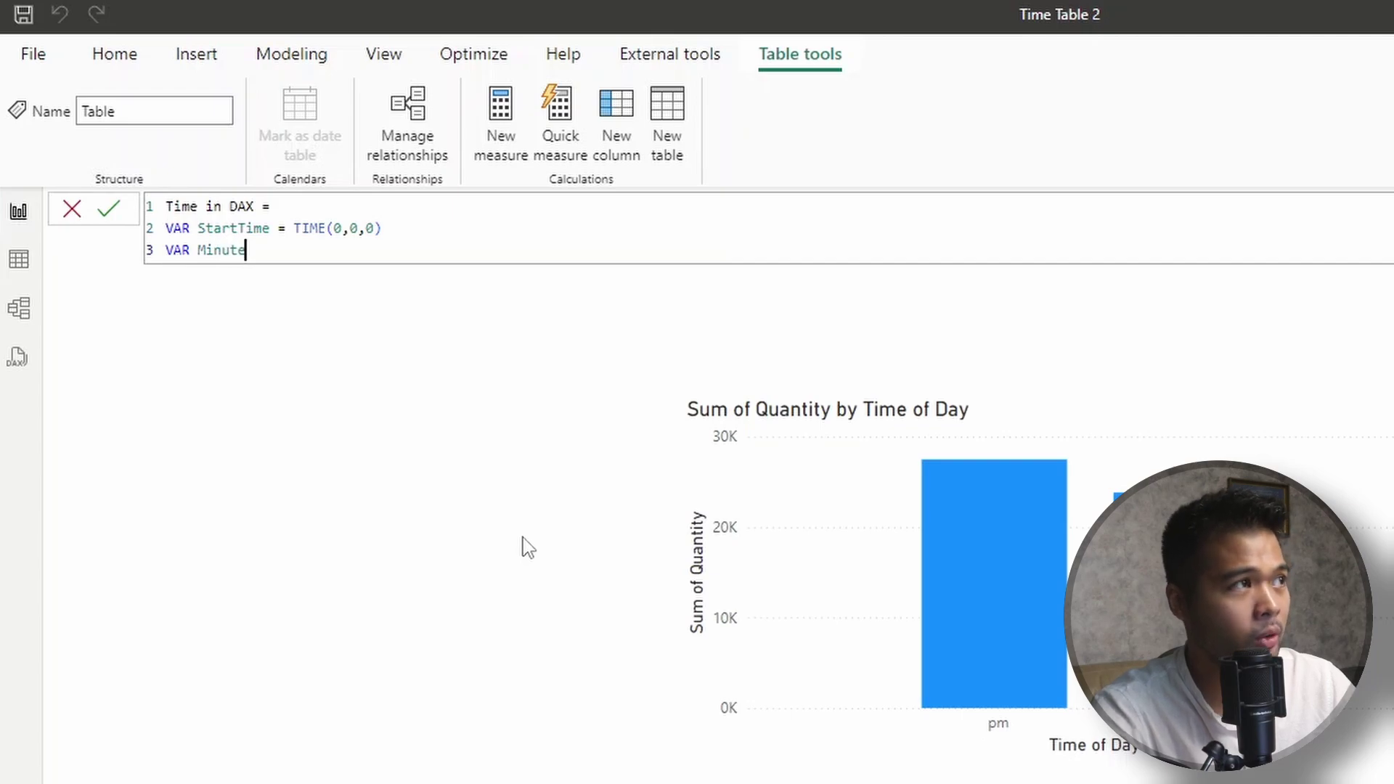
{"action": "type", "text": "sInDay ="}
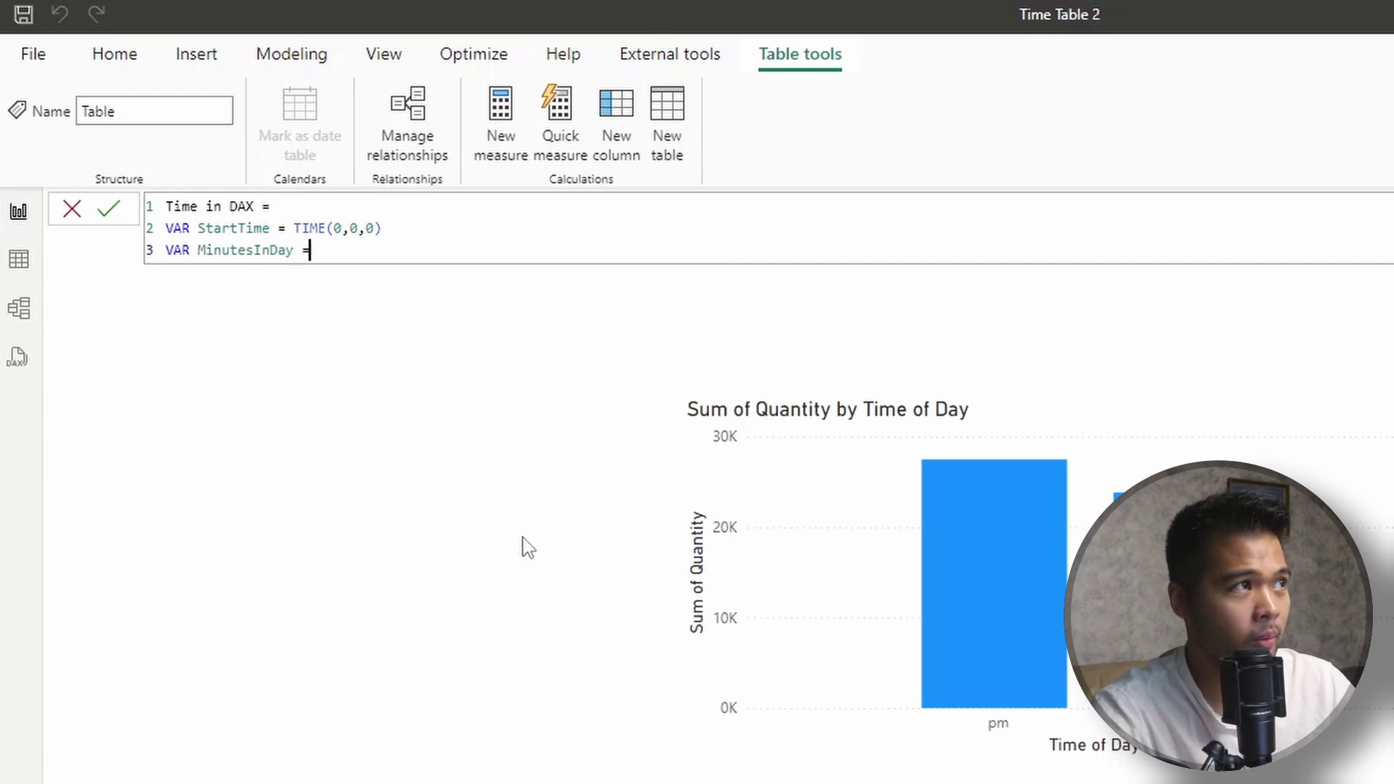
{"action": "type", "text": " 1440"}
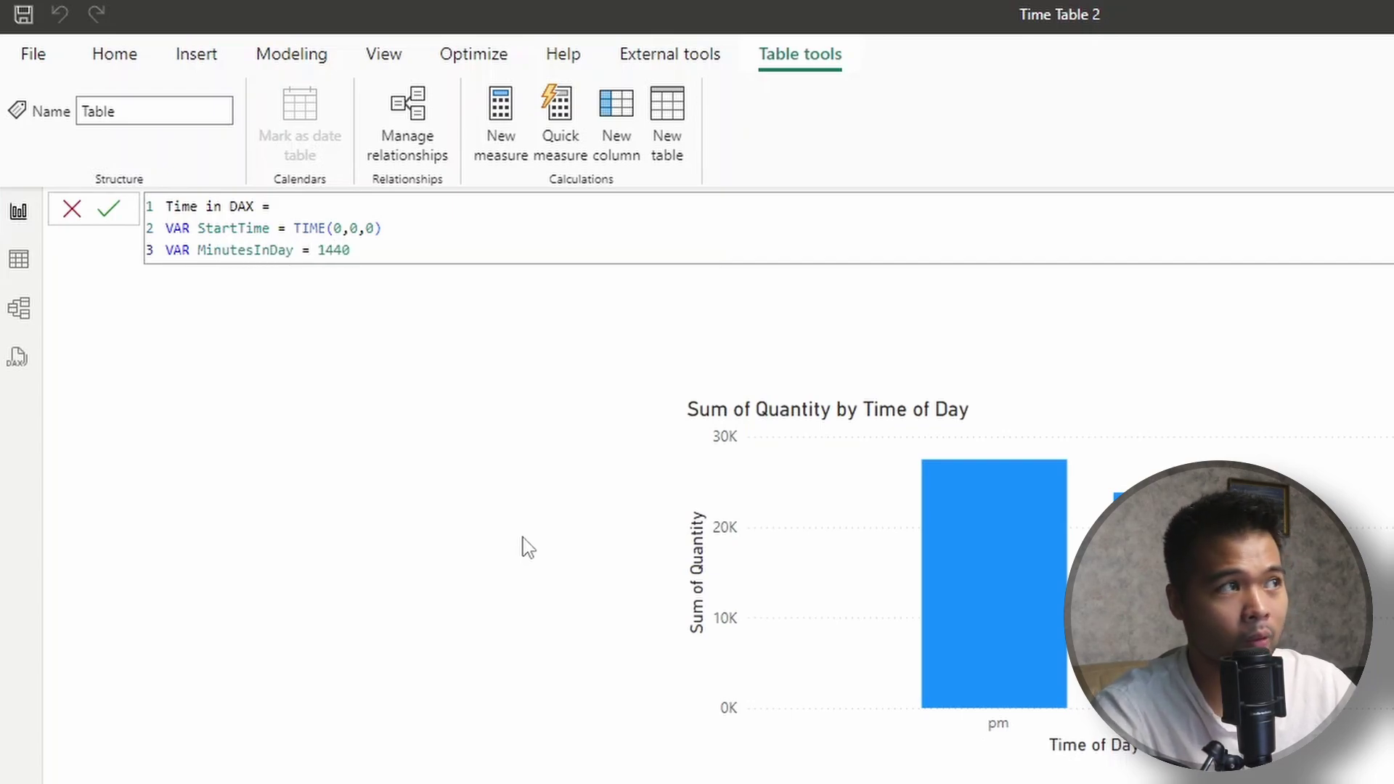
{"action": "key", "text": "shift+Return"}
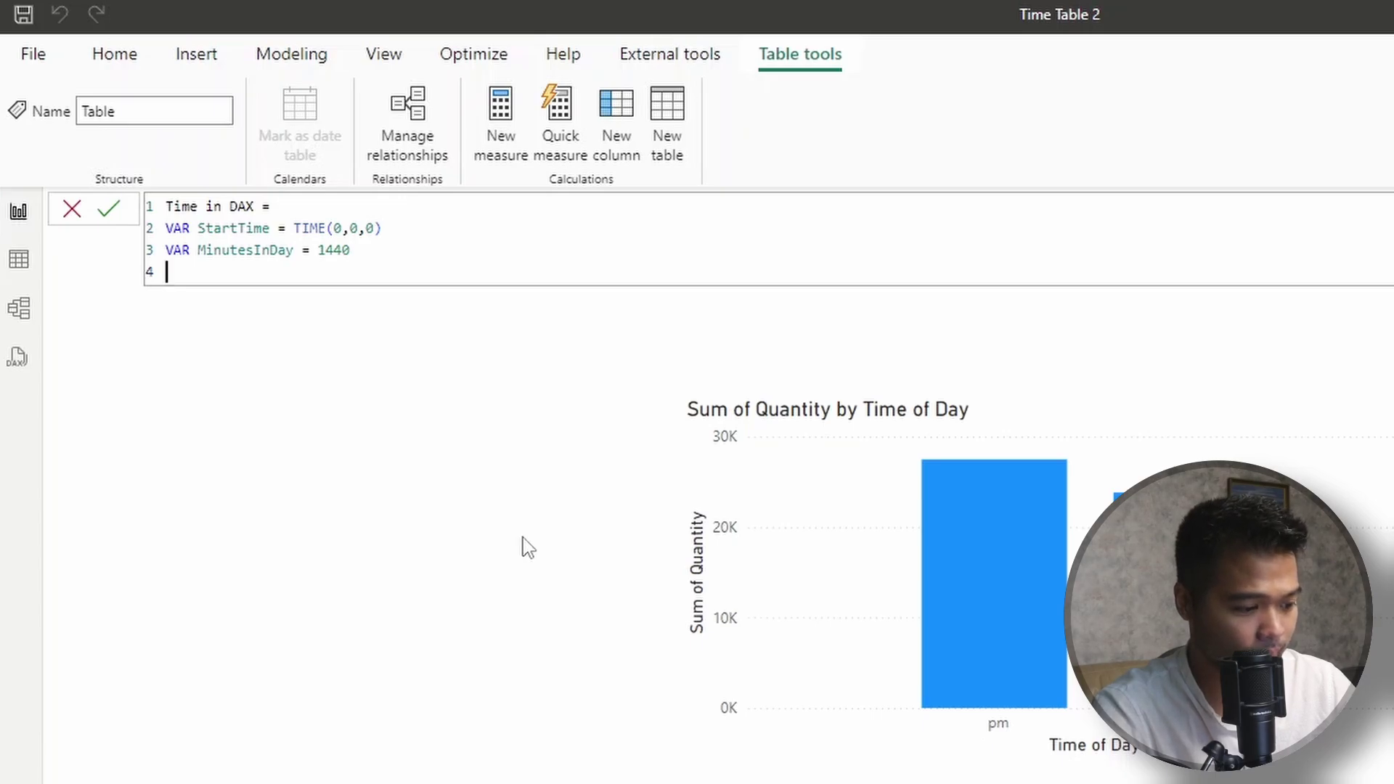
Add RETURN followed by an empty SELECTCOLUMNS( call
{"action": "type", "text": "RETURN"}
{"action": "key", "text": "shift+Return"}
{"action": "type", "text": "S"}
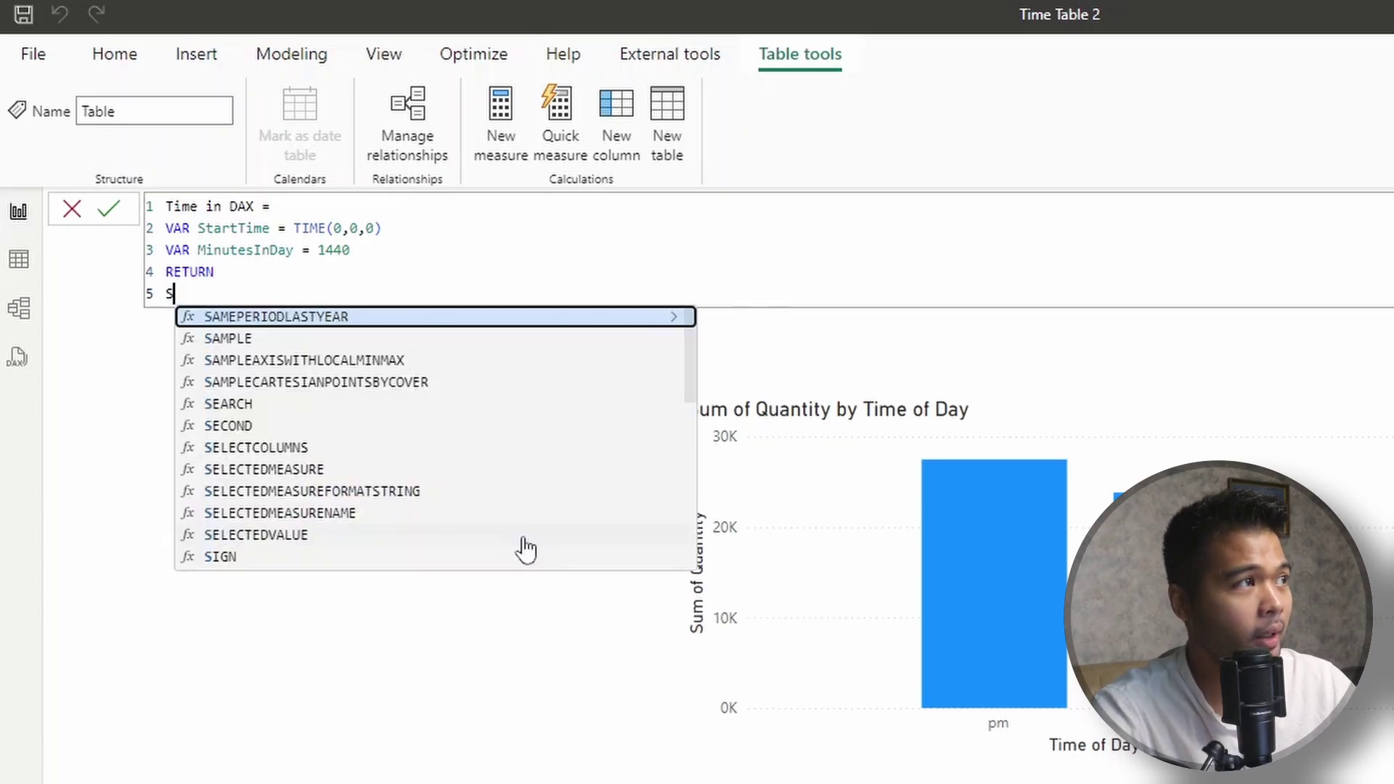
{"action": "type", "text": "ELECT"}
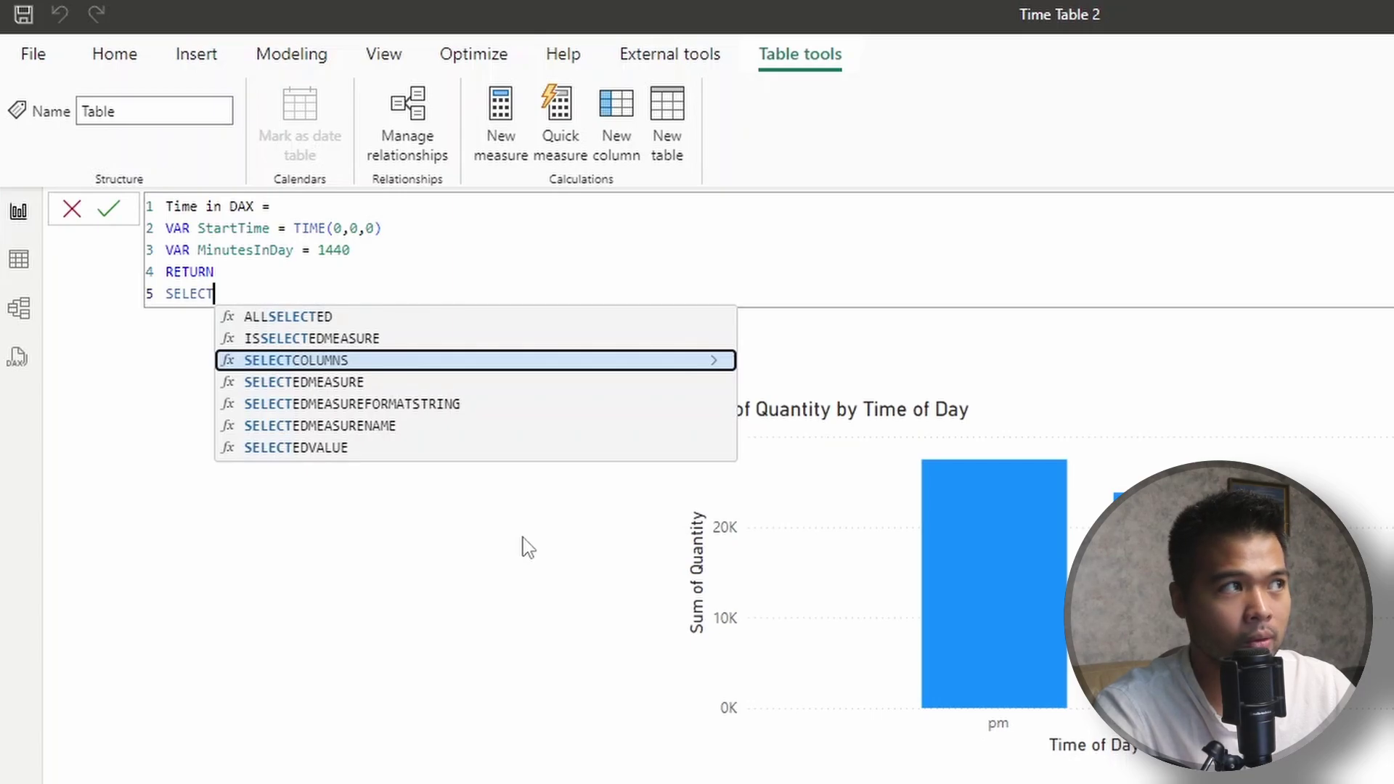
{"action": "key", "text": "Tab"}
{"action": "type", "text": ")"}
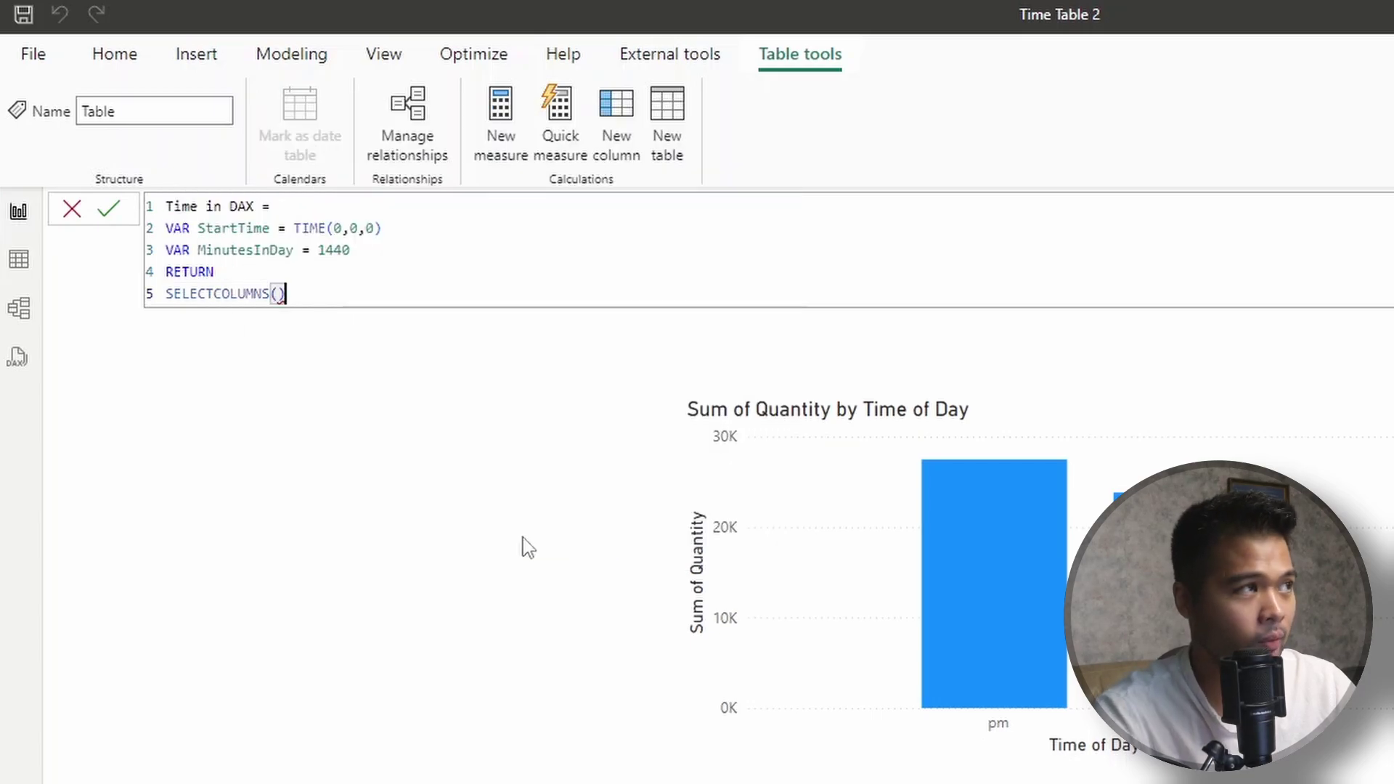
{"action": "key", "text": "shift+Return"}
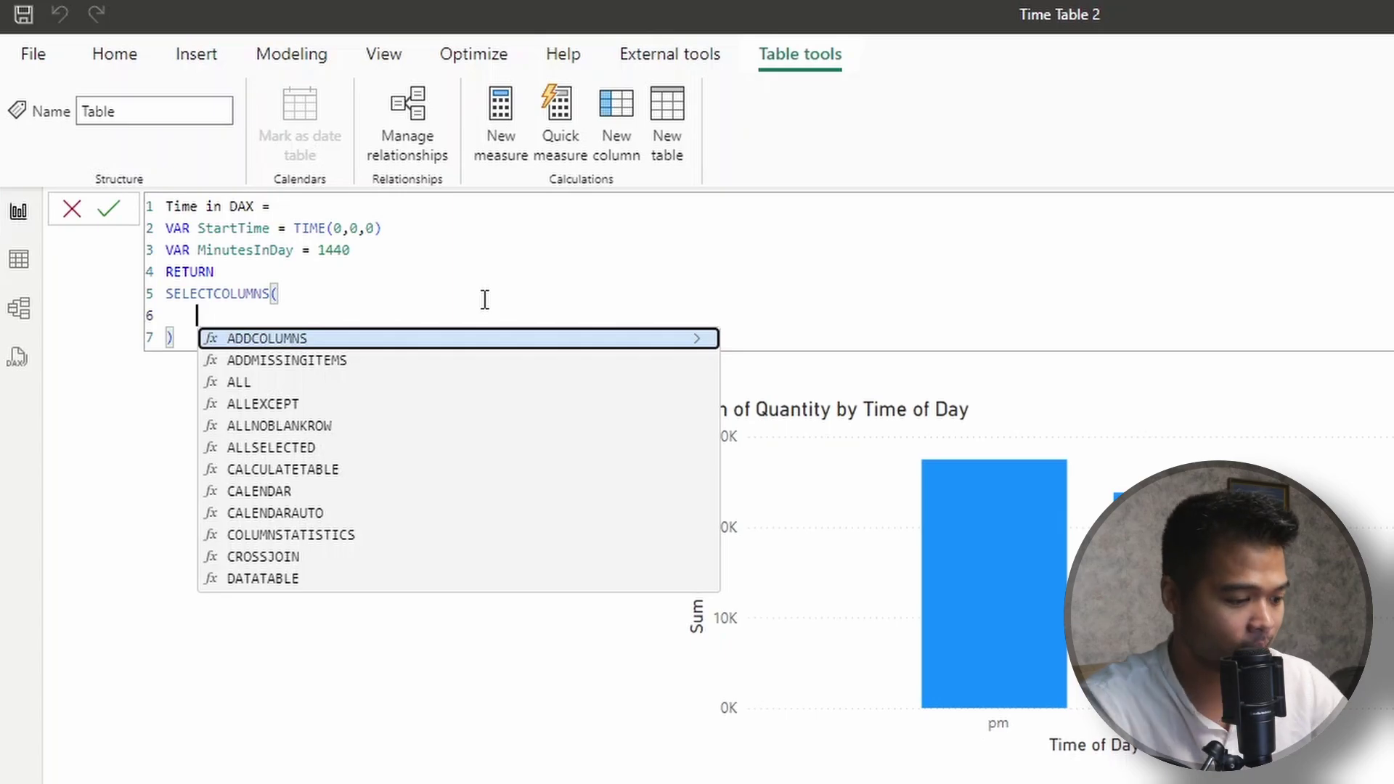
Pass GENERATESERIES(0, MinutesInDay - 1, 1) as the SELECTCOLUMNS table argument
{"action": "type", "text": "GENER"}
{"action": "key", "text": "Tab"}
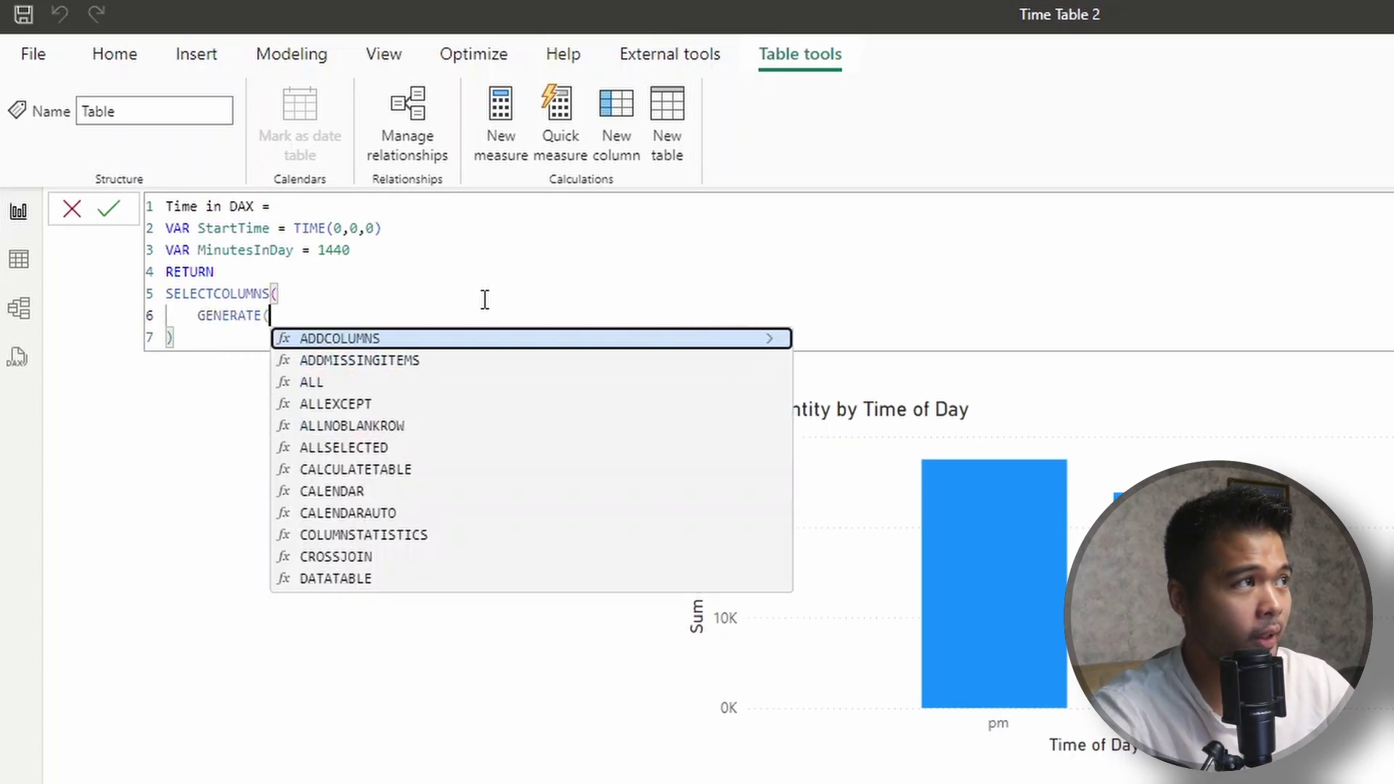
{"action": "type", "text": ")"}
{"action": "key", "text": "Left"}
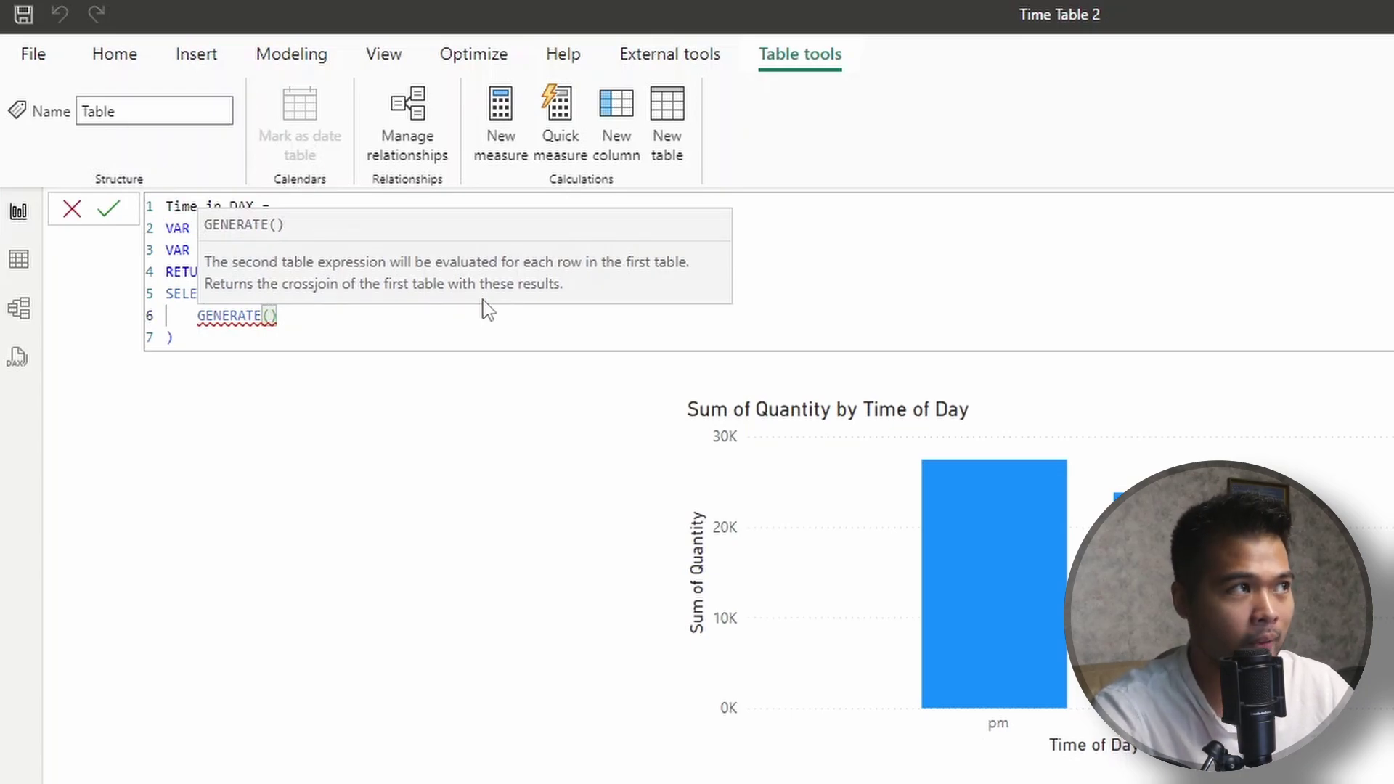
{"action": "type", "text": "@"}
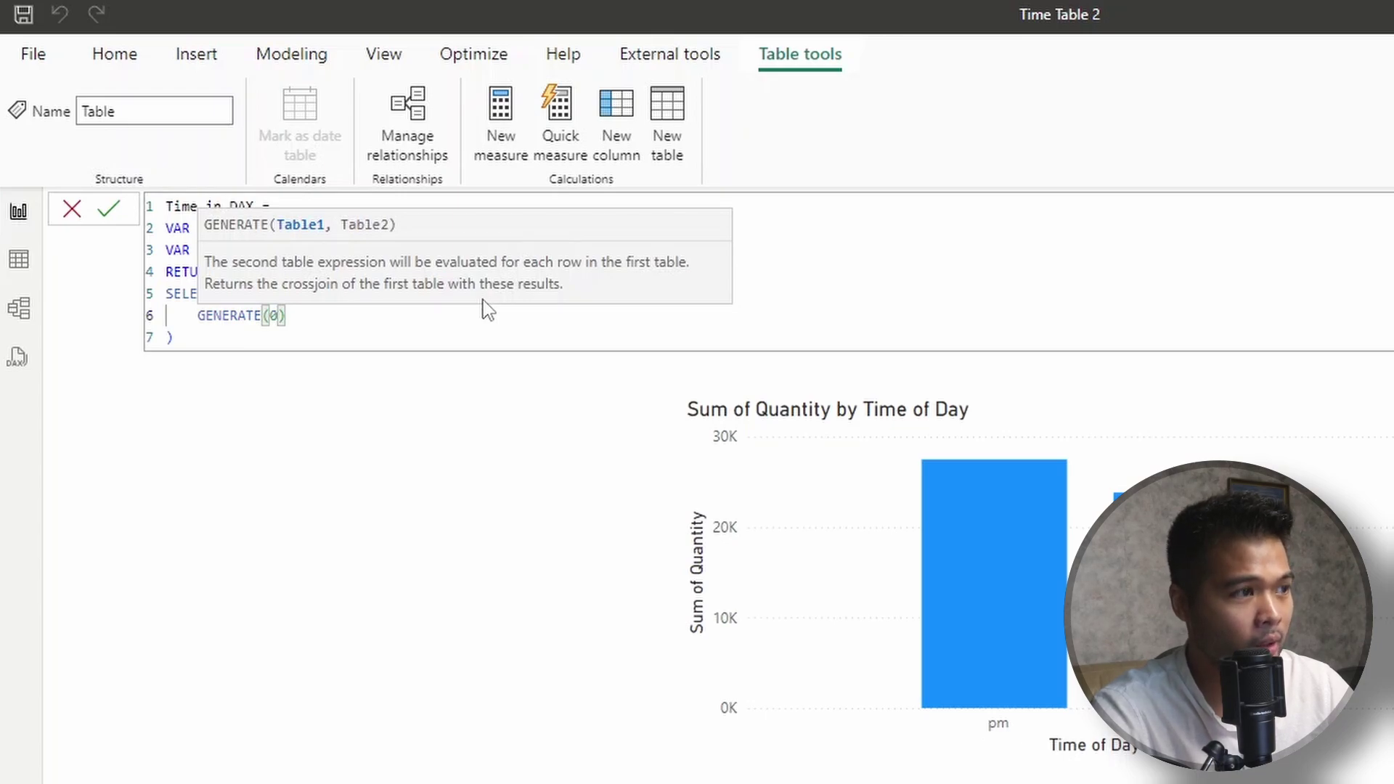
{"action": "key", "text": "BackSpace"}
{"action": "key", "text": "Left"}
{"action": "type", "text": "SERI"}
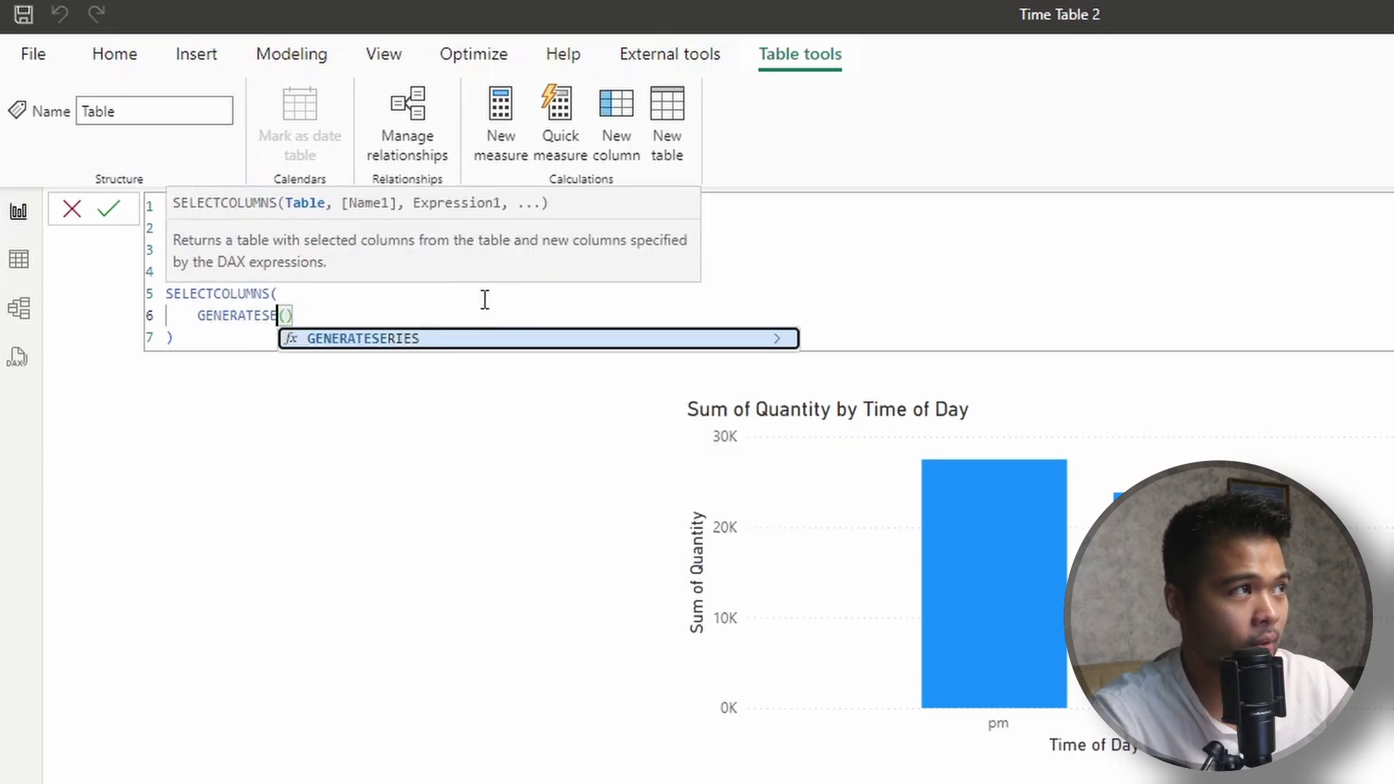
{"action": "key", "text": "Tab"}
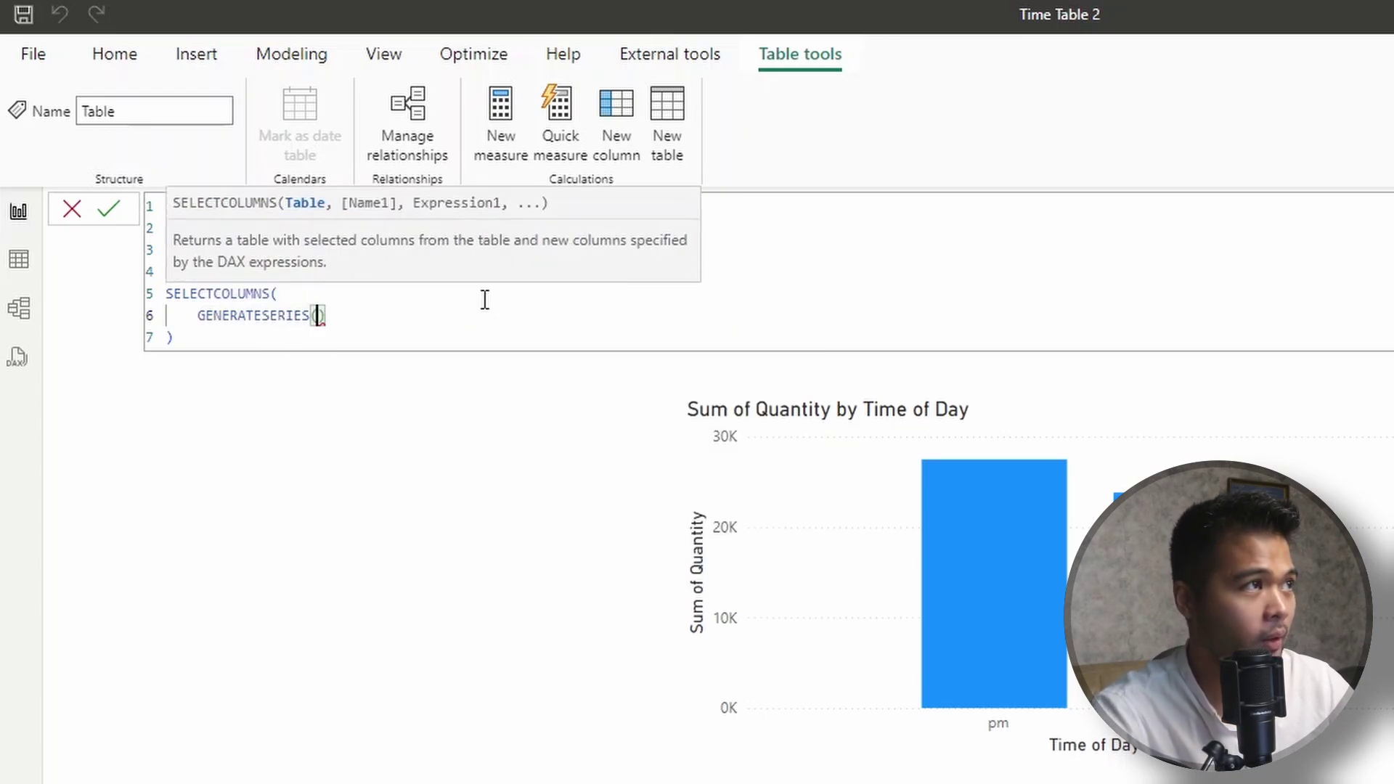
{"action": "type", "text": "0"}
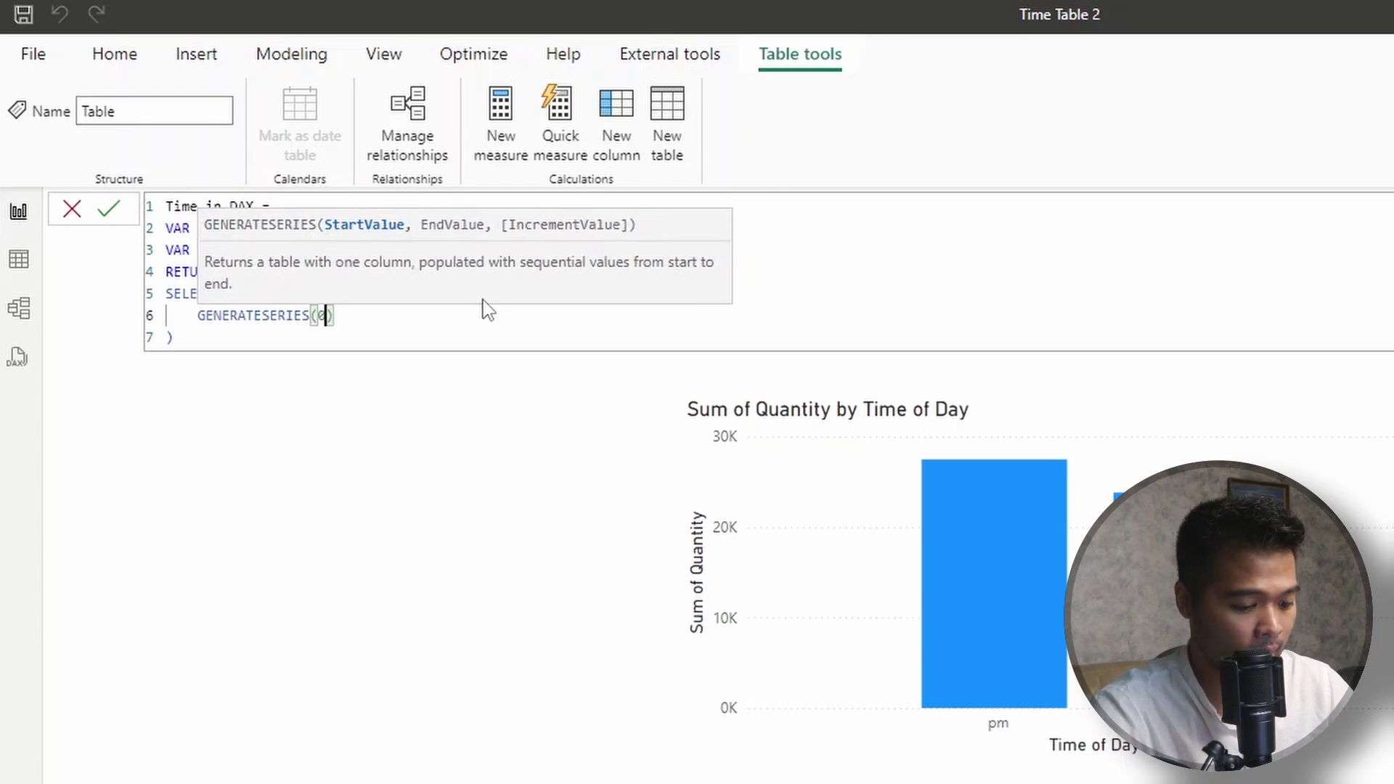
{"action": "type", "text": ", "}
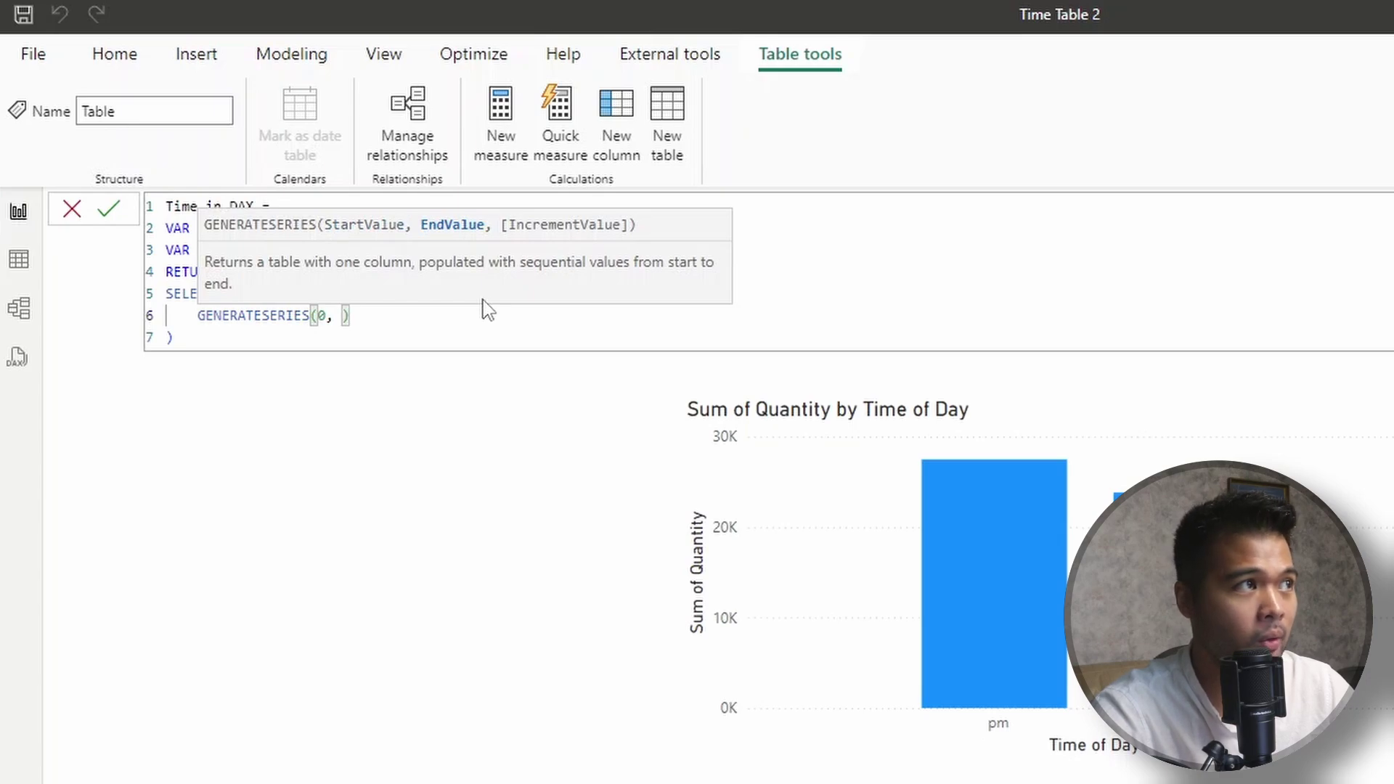
{"action": "type", "text": "Minu"}
{"action": "key", "text": "Down"}
{"action": "key", "text": "Tab"}
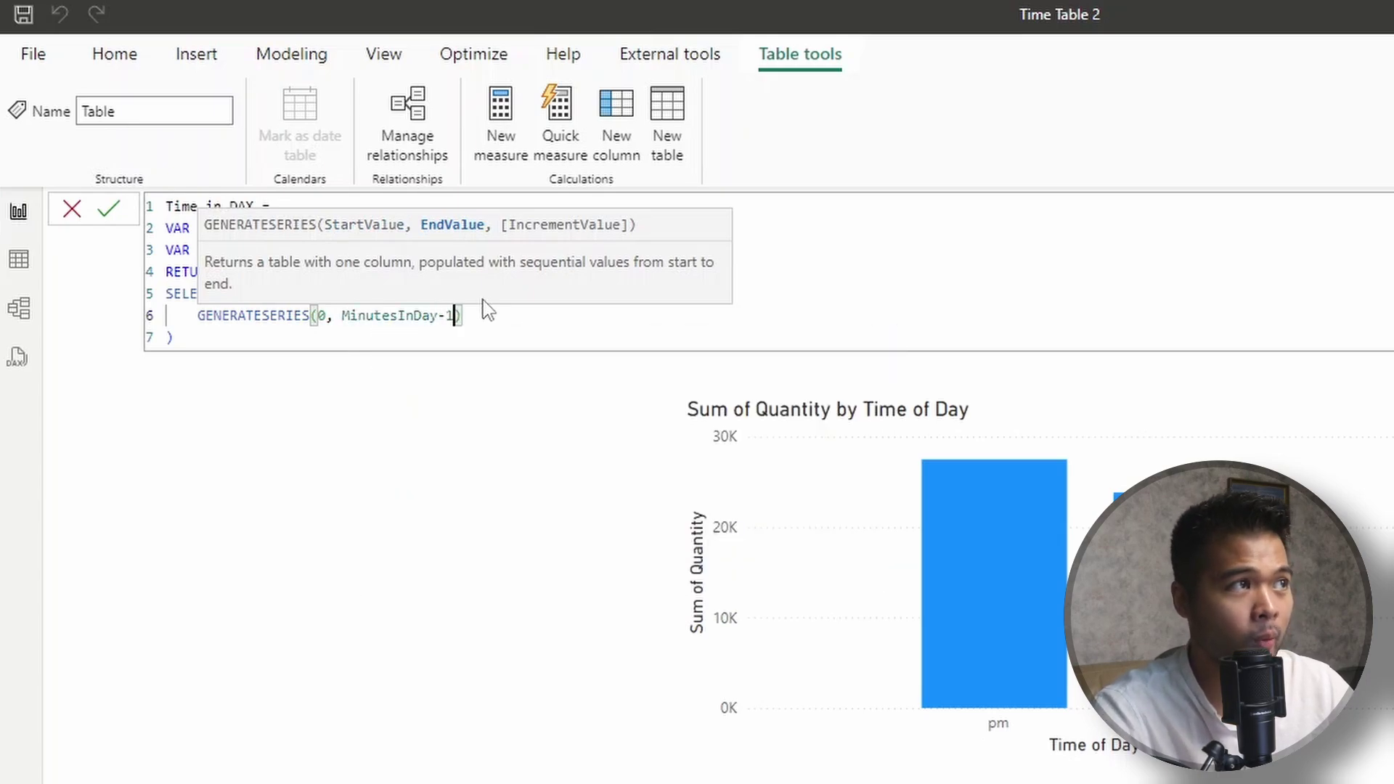
{"action": "type", "text": "- 1"}
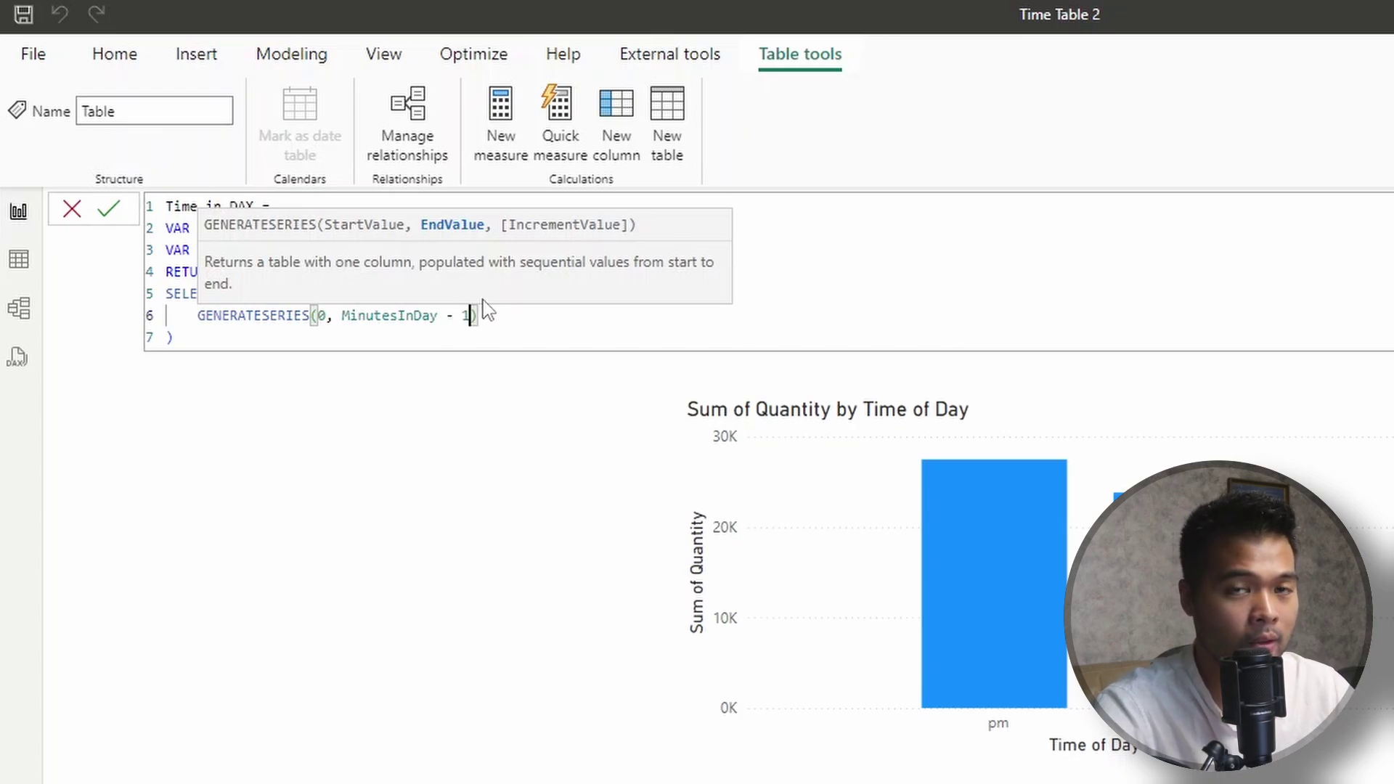
{"action": "type", "text": ", "}
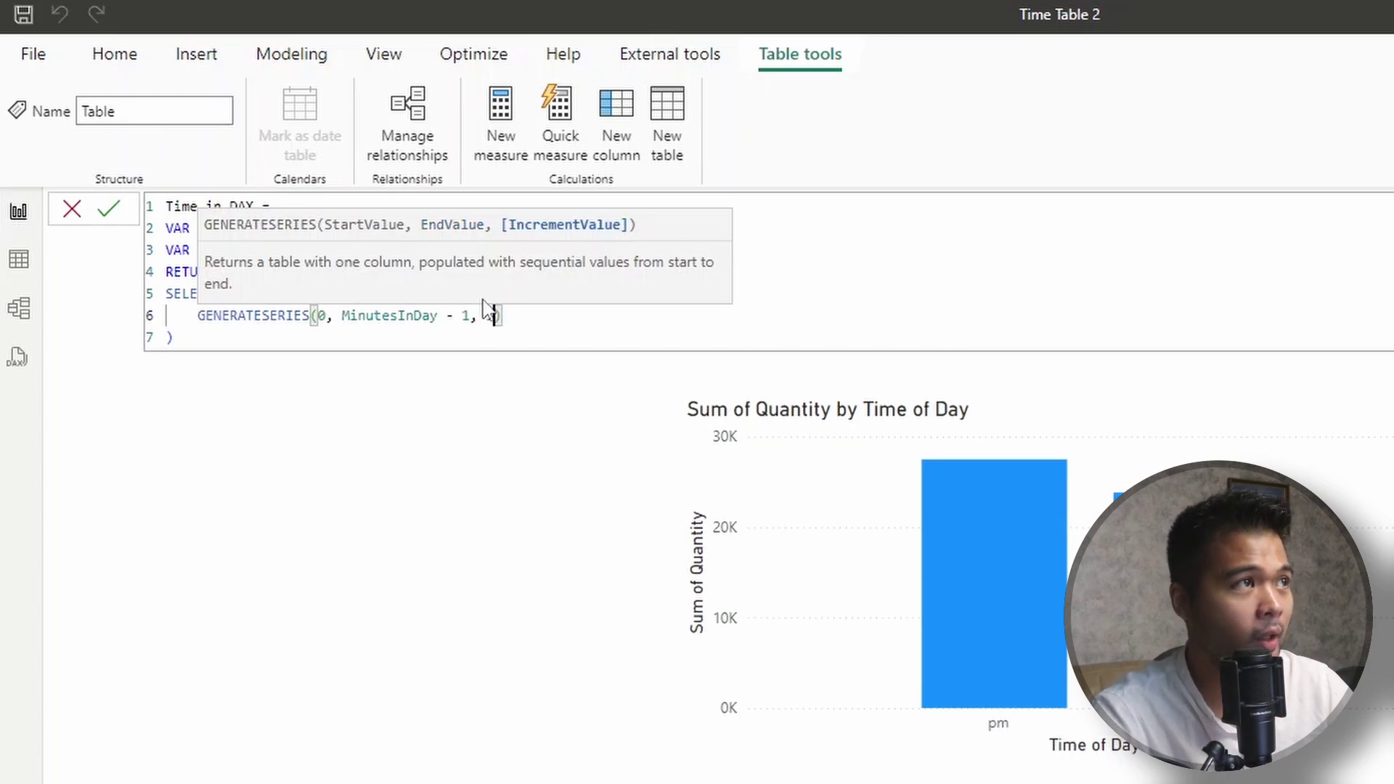
{"action": "type", "text": "1"}
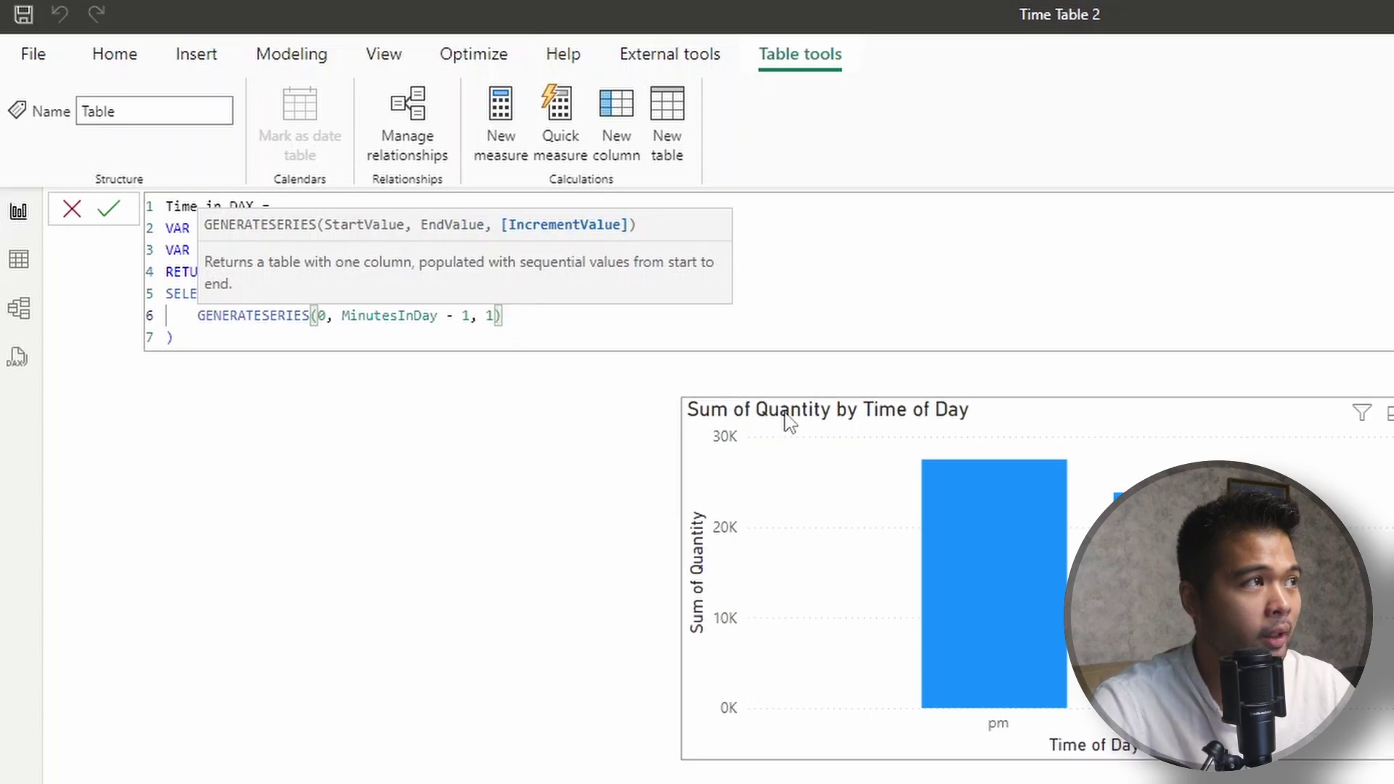
{"action": "key", "text": "Return"}
Define the "Time" column as StartTime + [Value] / MinutesInDay, commit, and view the table's rows
{"action": "type", "text": ","}
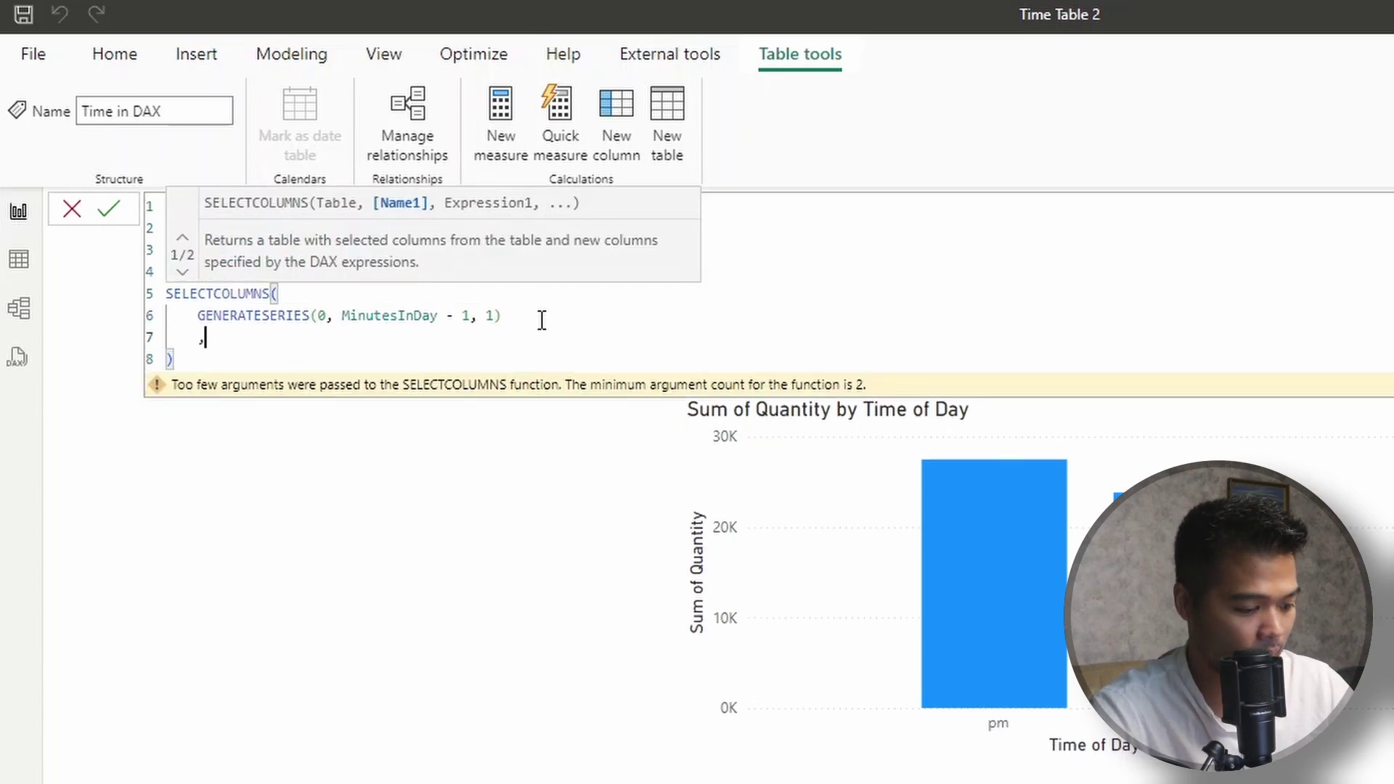
{"action": "type", "text": "\"Time\"\","}
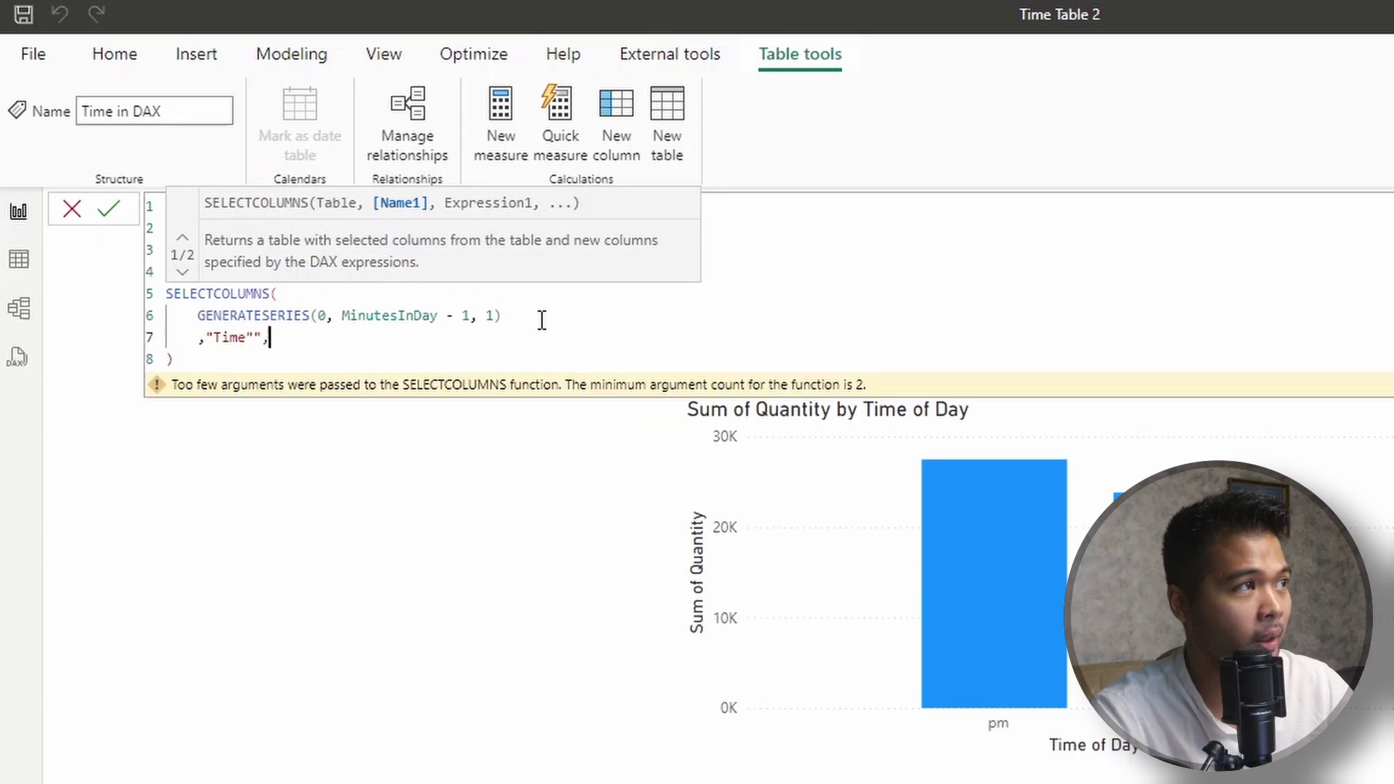
{"action": "key", "text": "BackSpace"}
{"action": "key", "text": "BackSpace"}
{"action": "type", "text": ", "}
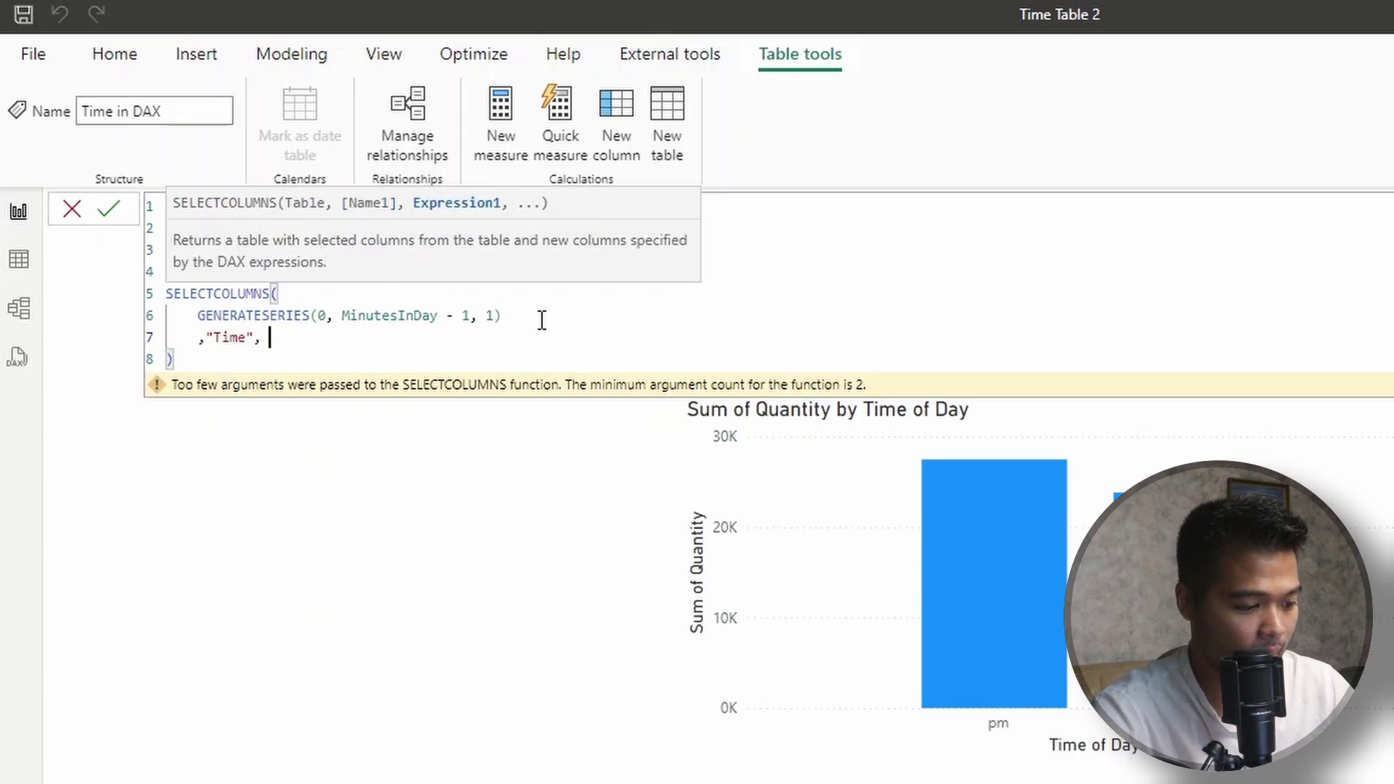
{"action": "type", "text": "Start"}
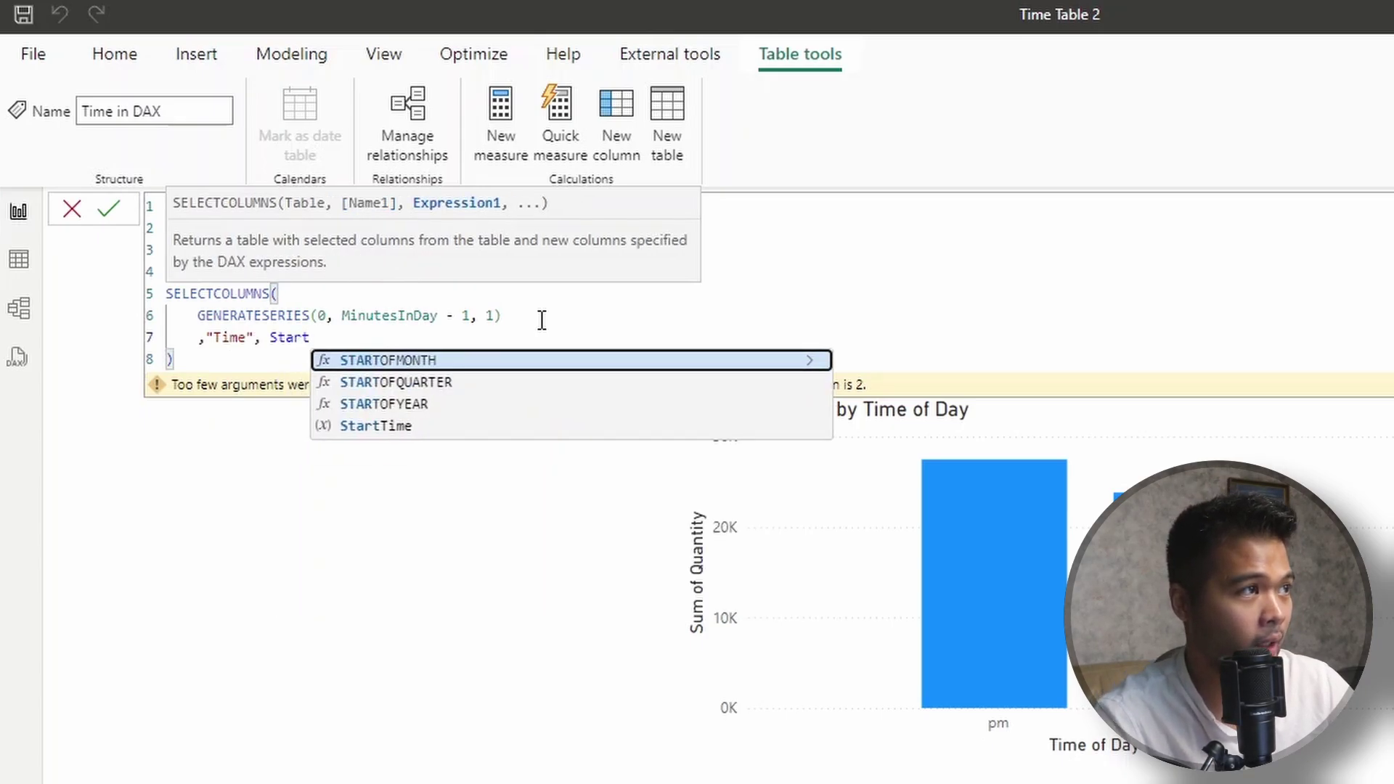
{"action": "key", "text": "Down"}
{"action": "key", "text": "Down"}
{"action": "key", "text": "Down"}
{"action": "key", "text": "Tab"}
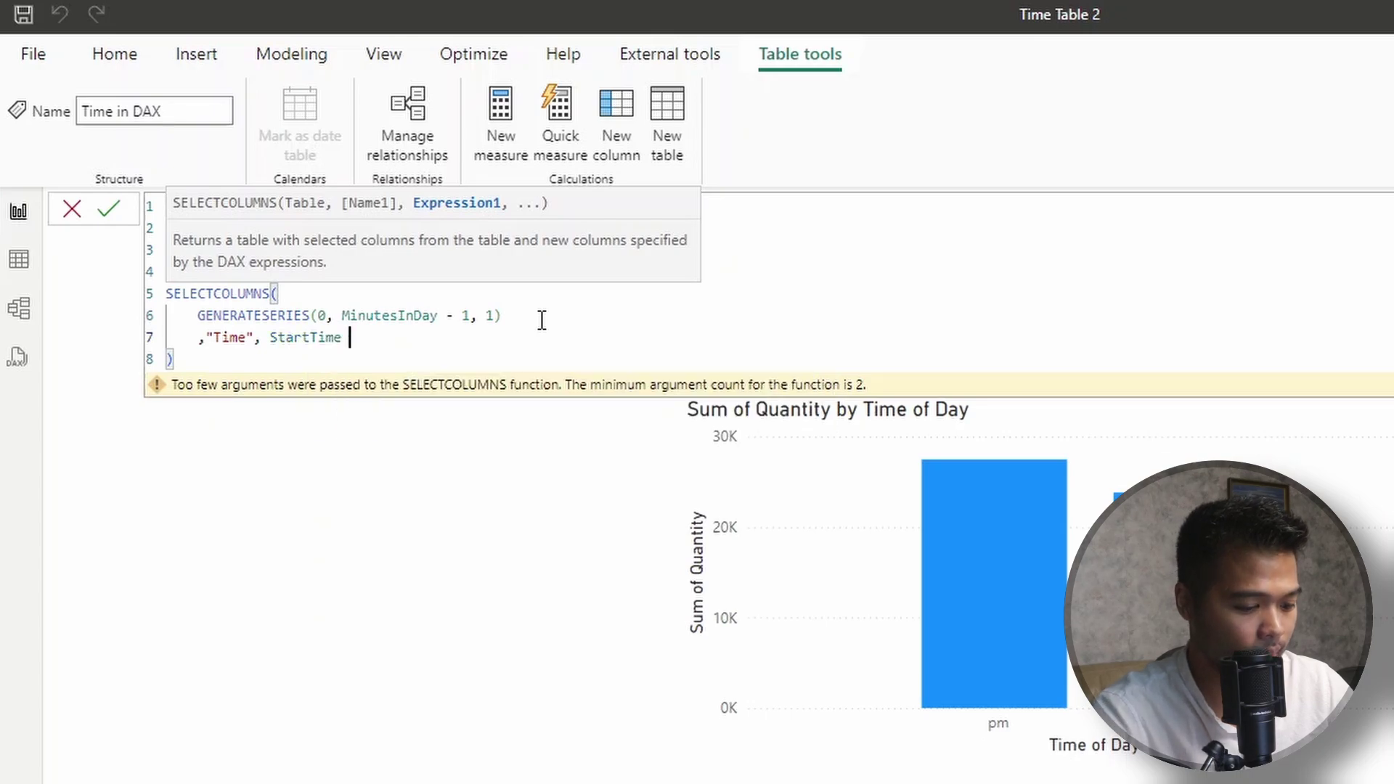
{"action": "type", "text": "+ Val"}
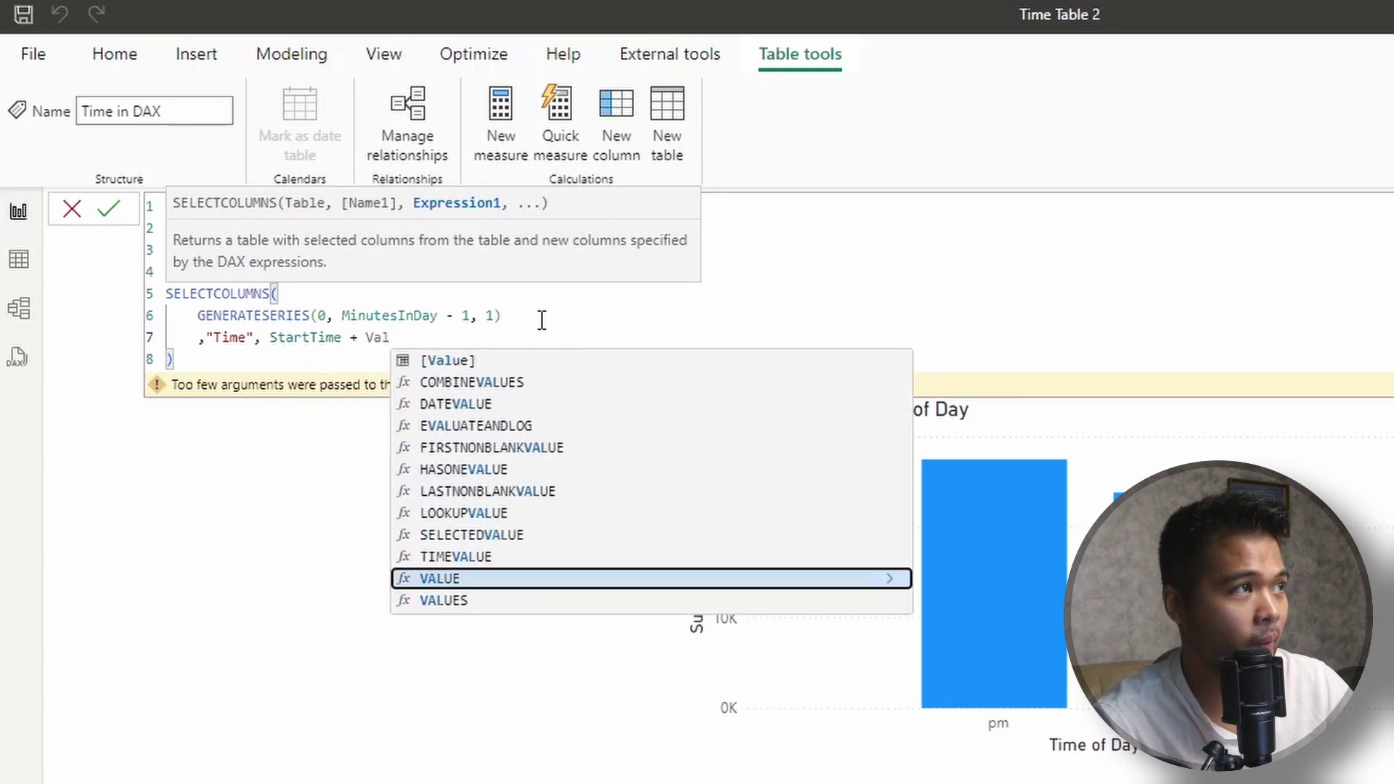
{"action": "key", "text": "Up"}
{"action": "key", "text": "Up"}
{"action": "key", "text": "Up"}
{"action": "key", "text": "Up"}
{"action": "key", "text": "Up"}
{"action": "key", "text": "Up"}
{"action": "key", "text": "Up"}
{"action": "key", "text": "Up"}
{"action": "key", "text": "Up"}
{"action": "key", "text": "Up"}
{"action": "key", "text": "Up"}
{"action": "key", "text": "Tab"}
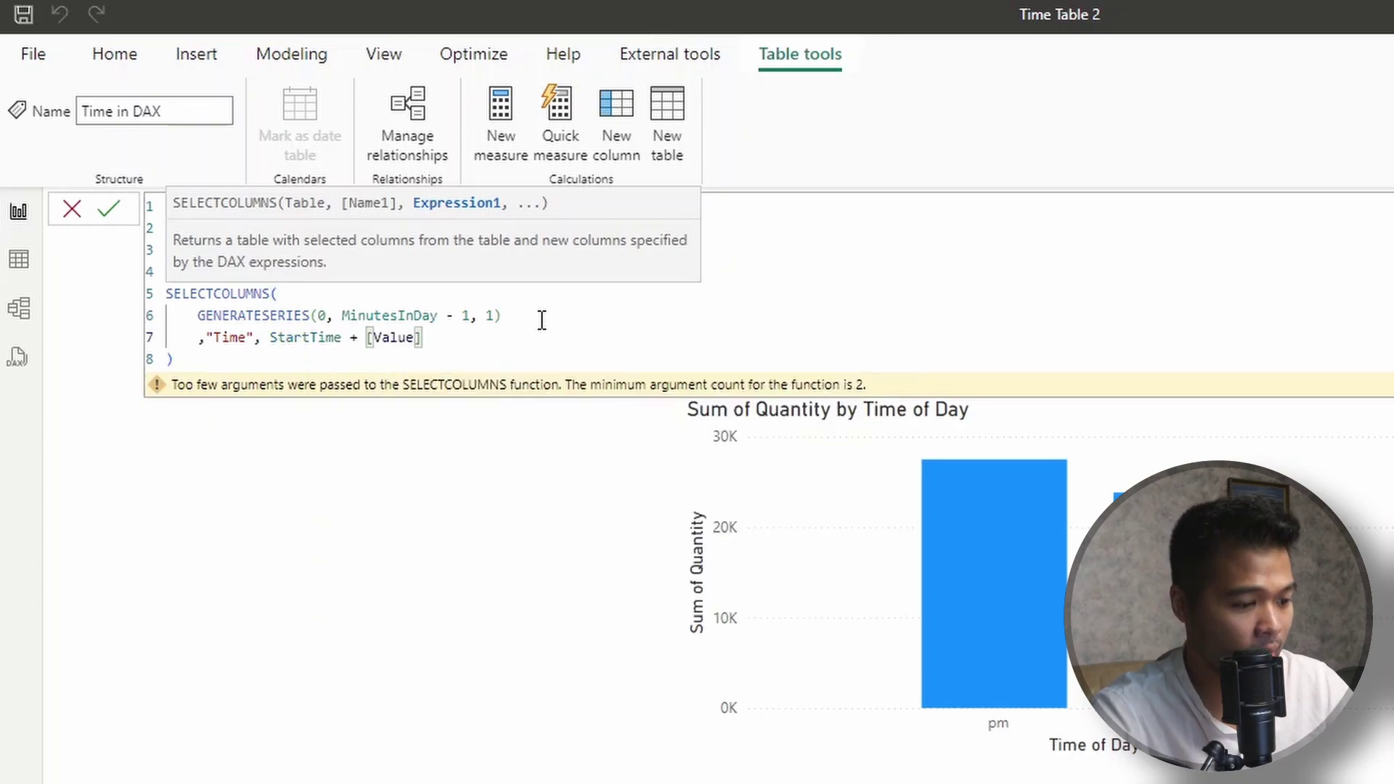
{"action": "type", "text": "/ Minute"}
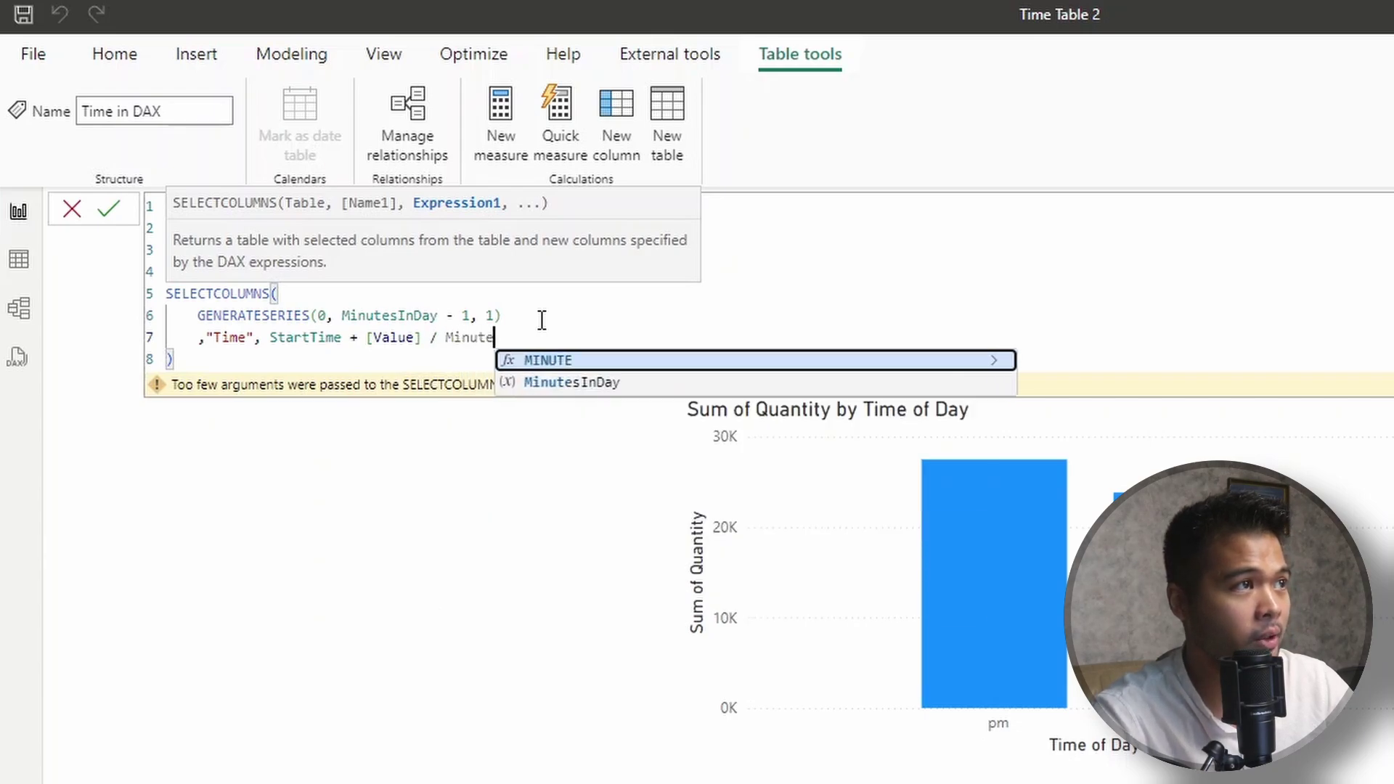
{"action": "key", "text": "Down"}
{"action": "key", "text": "Tab"}
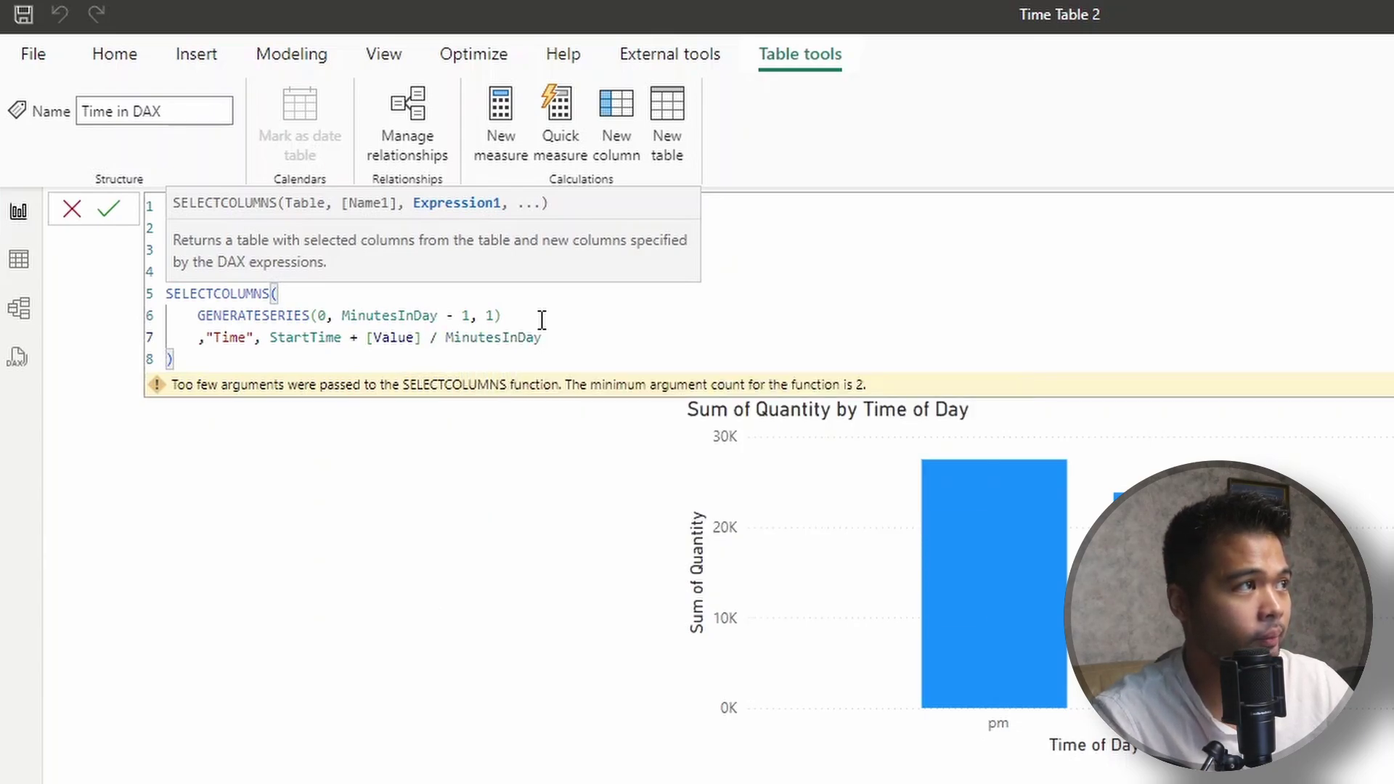
{"action": "key", "text": "Return"}
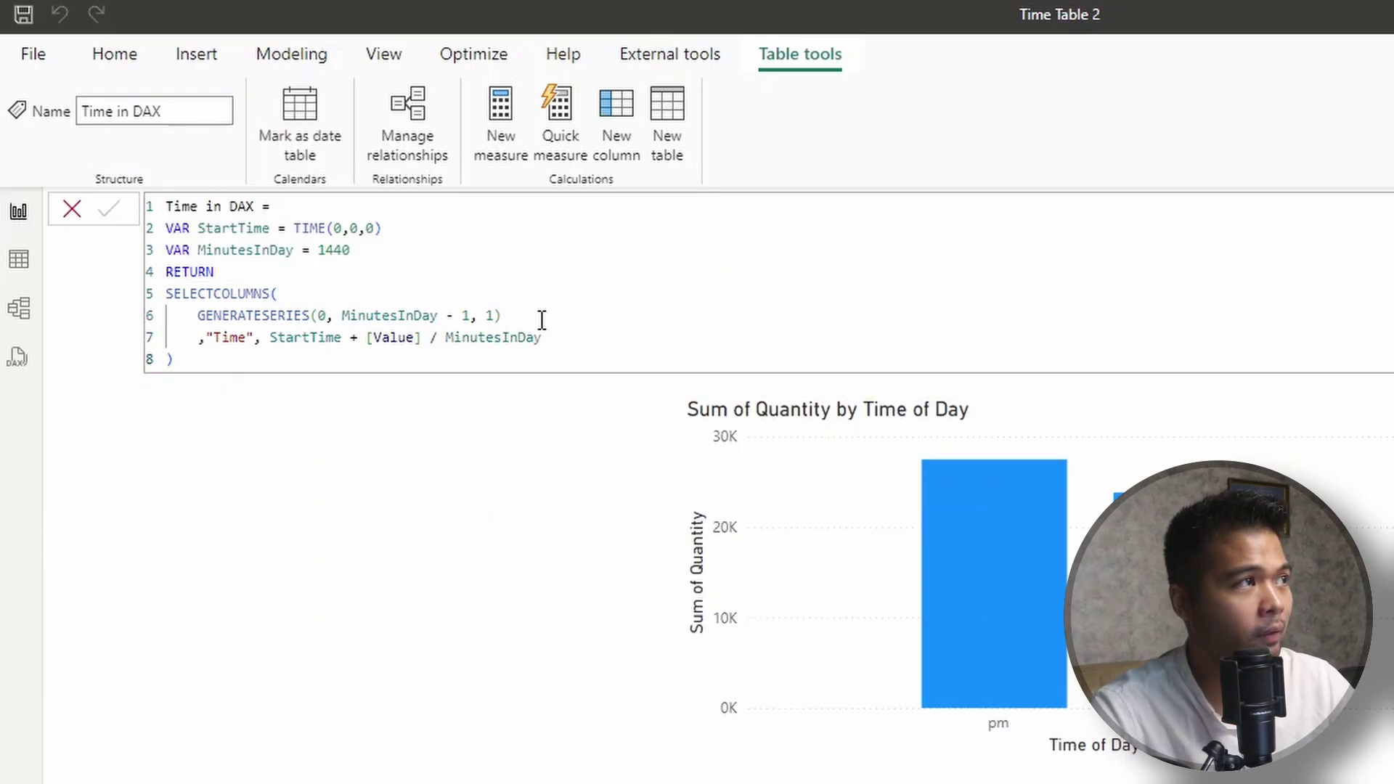
{"action": "left_click", "coordinate": [19, 260]}
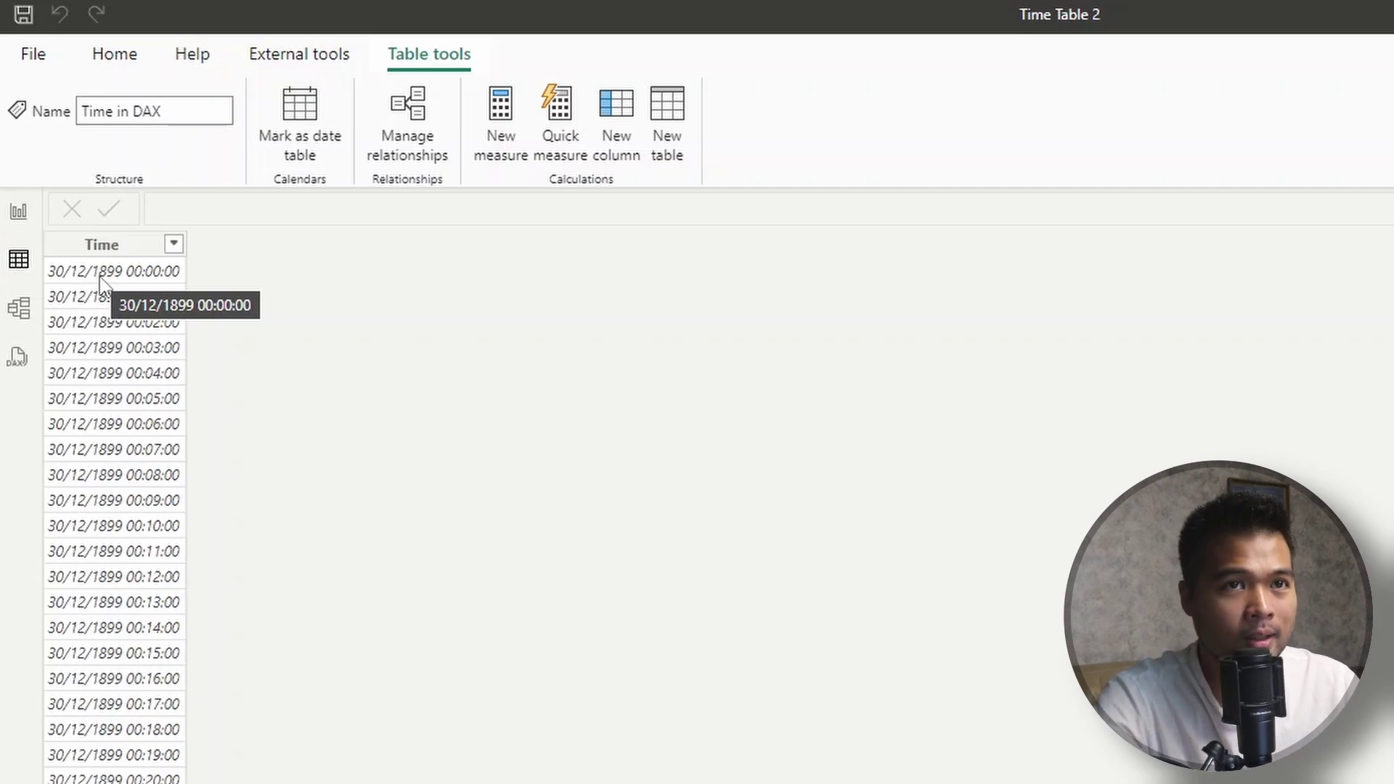
Change the Time in DAX Time column's data type to Time
{"action": "left_click", "coordinate": [95, 254]}
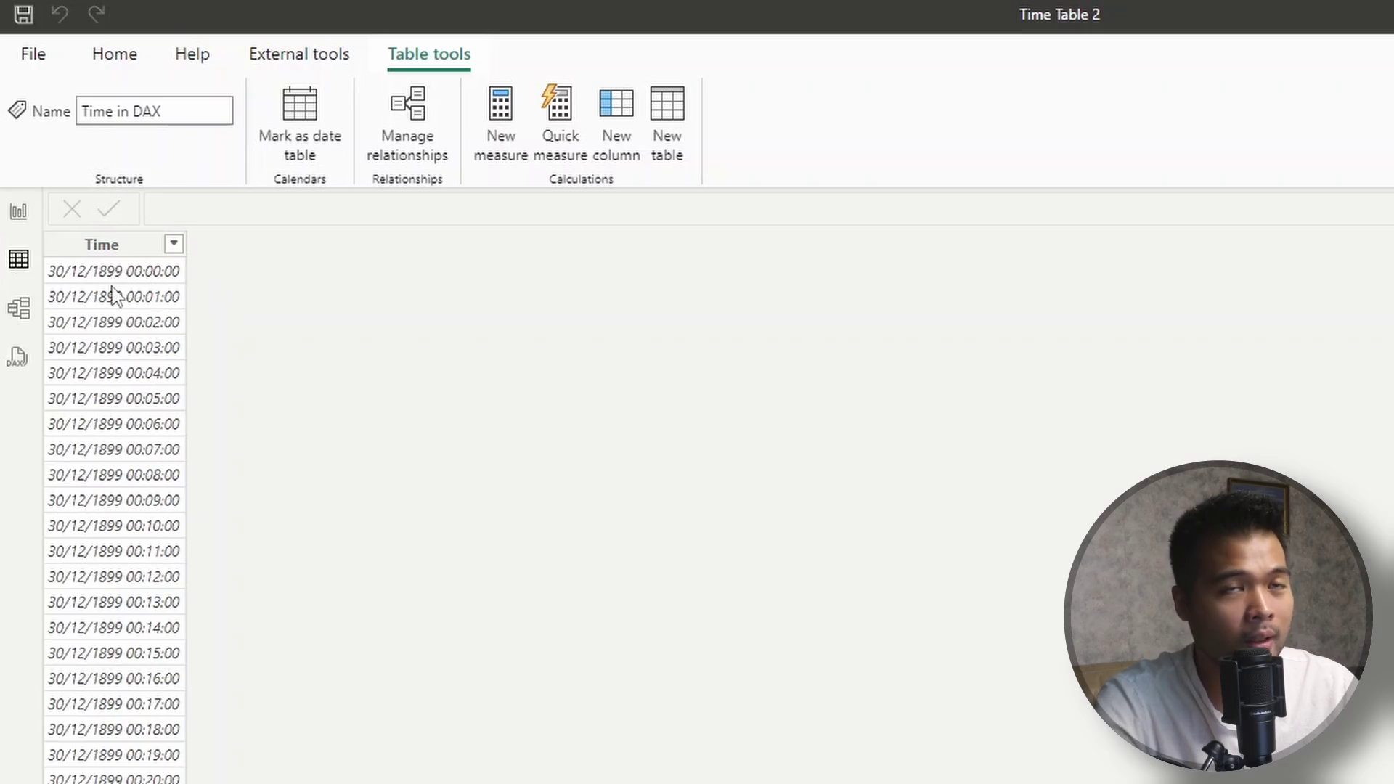
{"action": "left_click", "coordinate": [94, 247]}
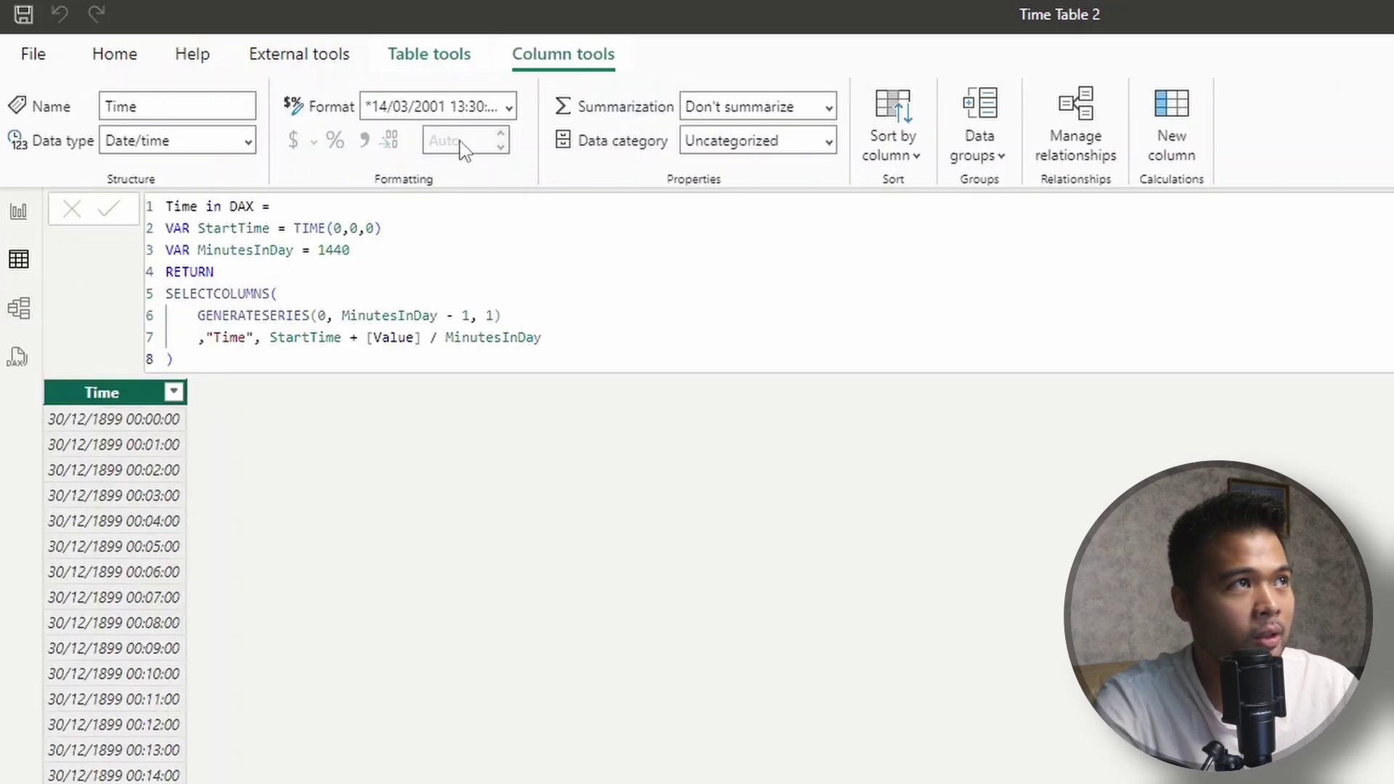
{"action": "left_click", "coordinate": [248, 142]}
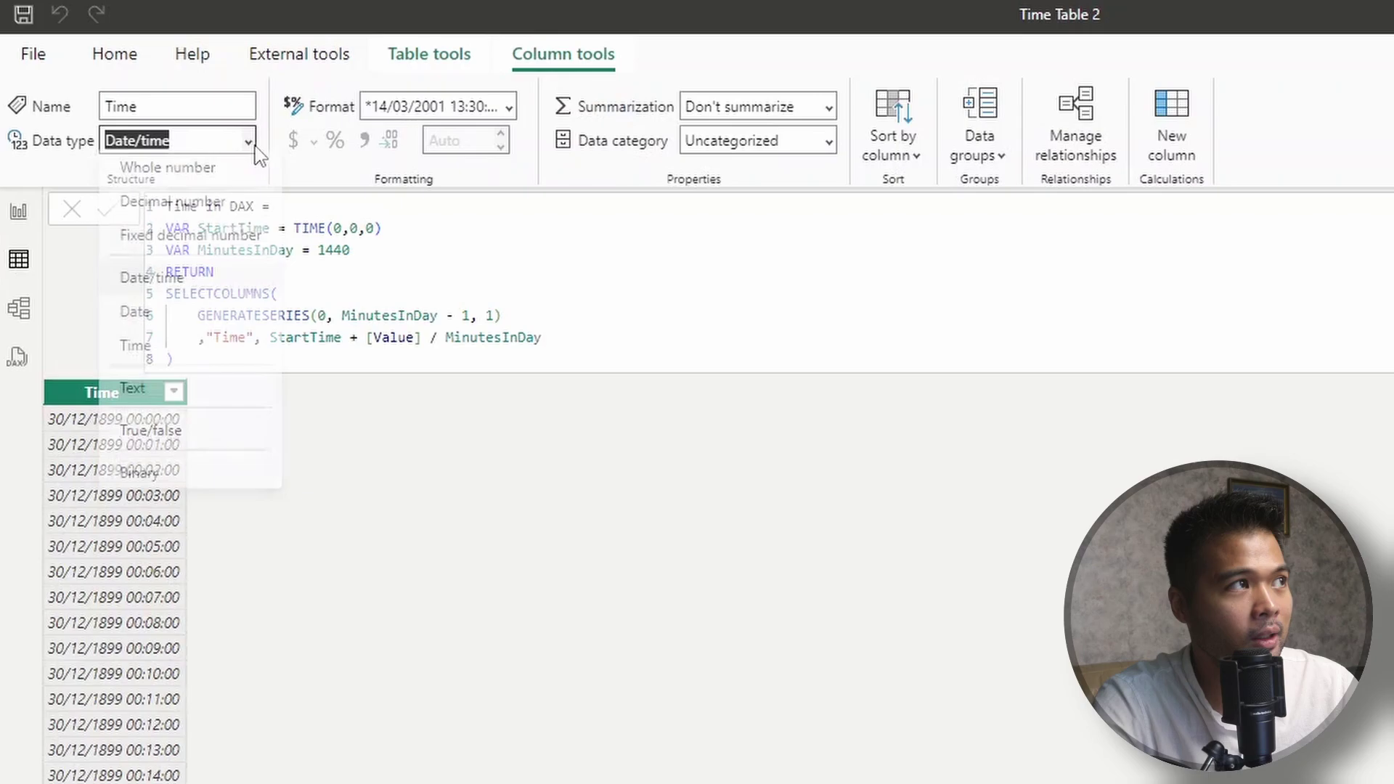
{"action": "left_click", "coordinate": [181, 357]}
{"action": "scroll", "coordinate": [97, 531], "scroll_direction": "down", "scroll_amount": 10}
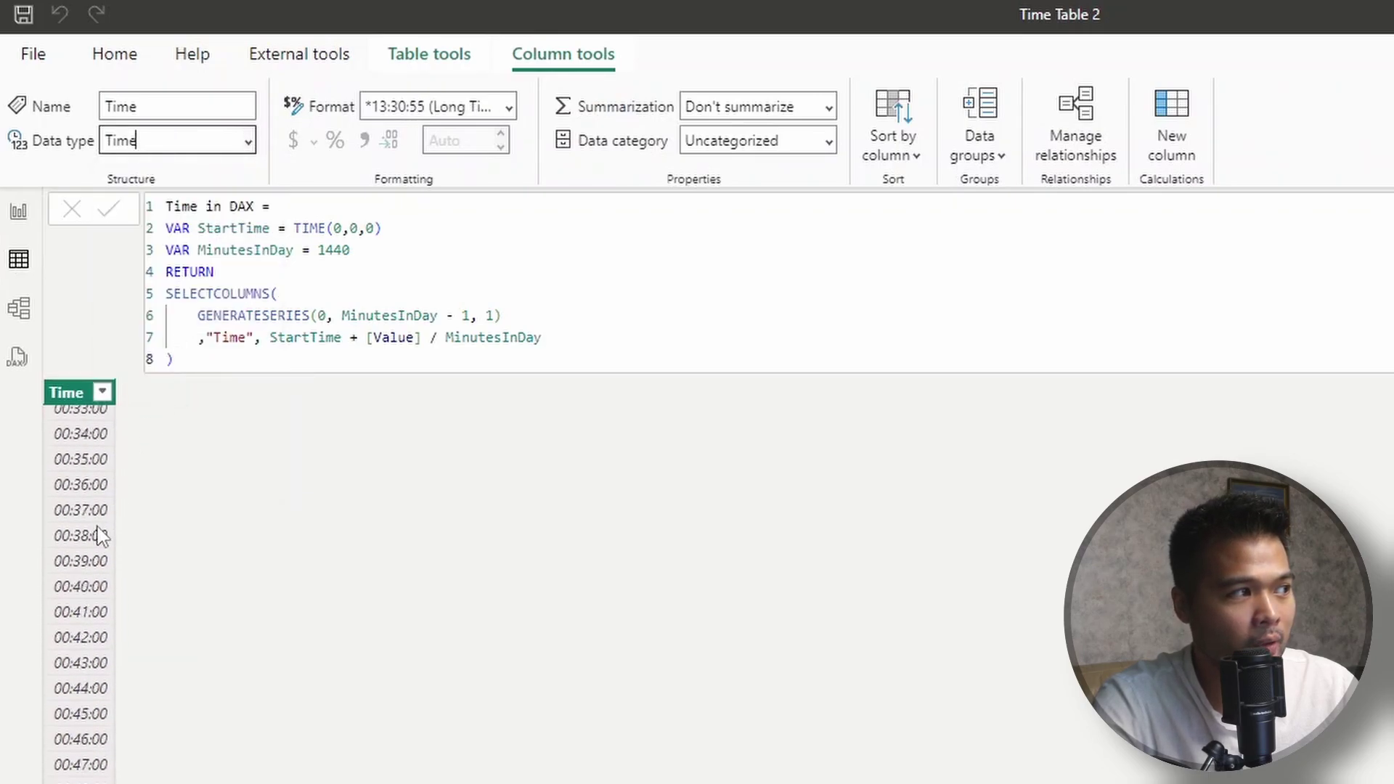
{"action": "scroll", "coordinate": [99, 536], "scroll_direction": "up", "scroll_amount": 10}
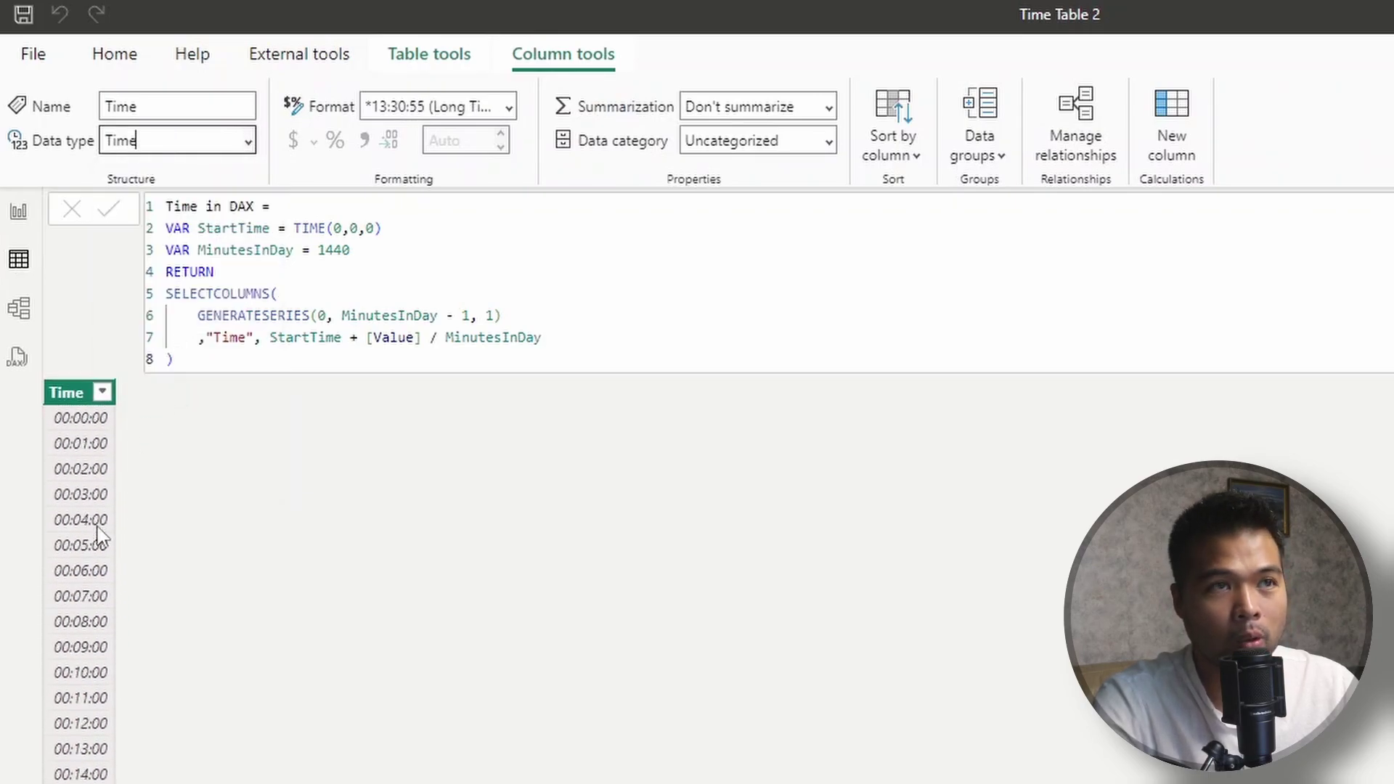
{"action": "left_click", "coordinate": [579, 336]}
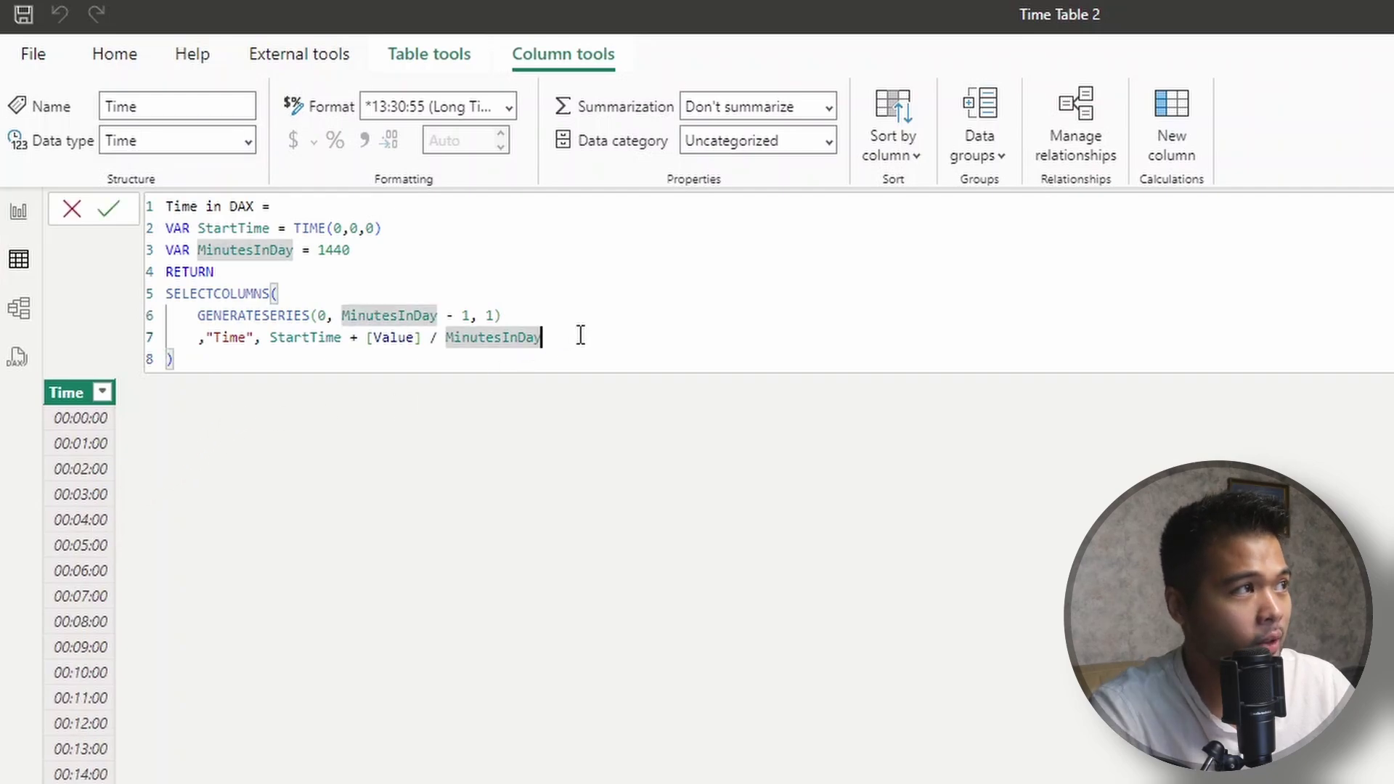
Add an "Hour" column as HOUR(StartTime + [Value] / MinutesInDay)
{"action": "key", "text": "Return"}
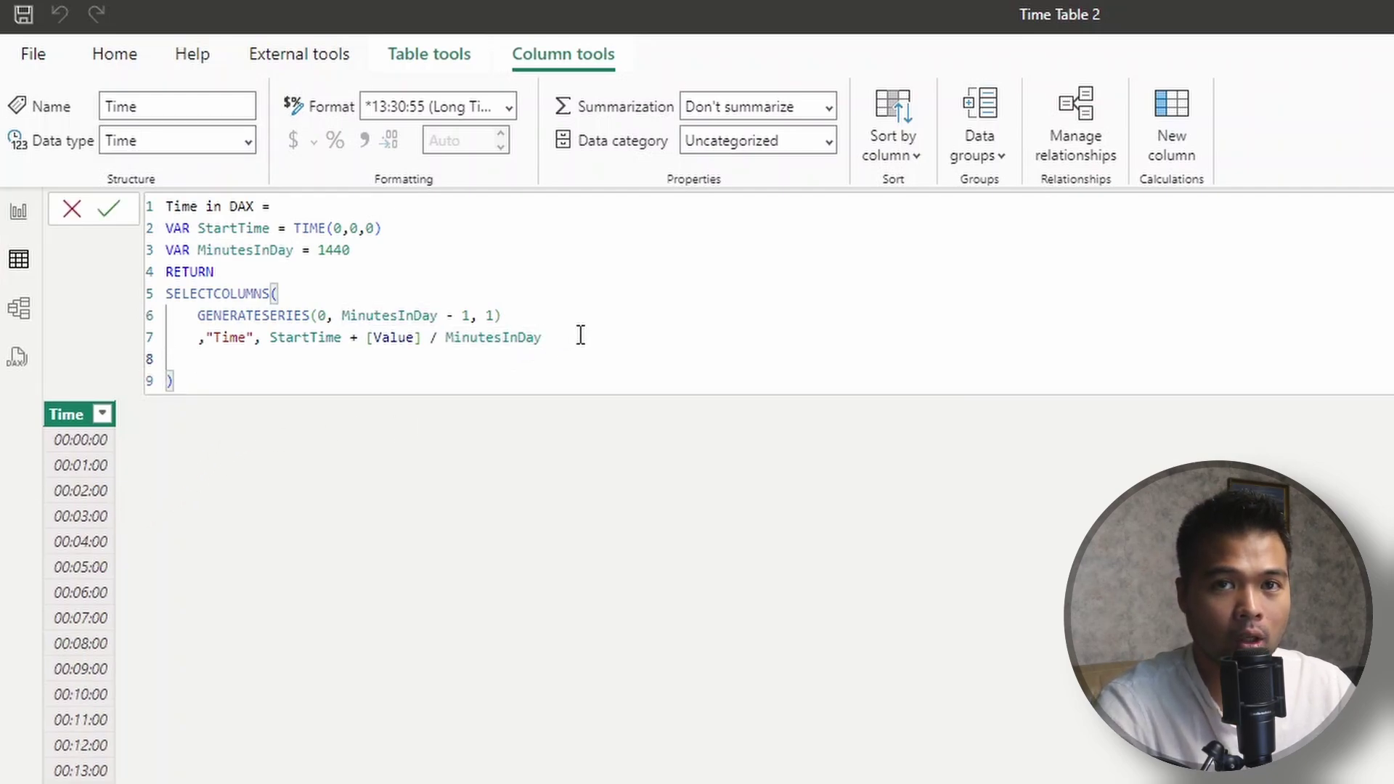
{"action": "type", "text": ", "}
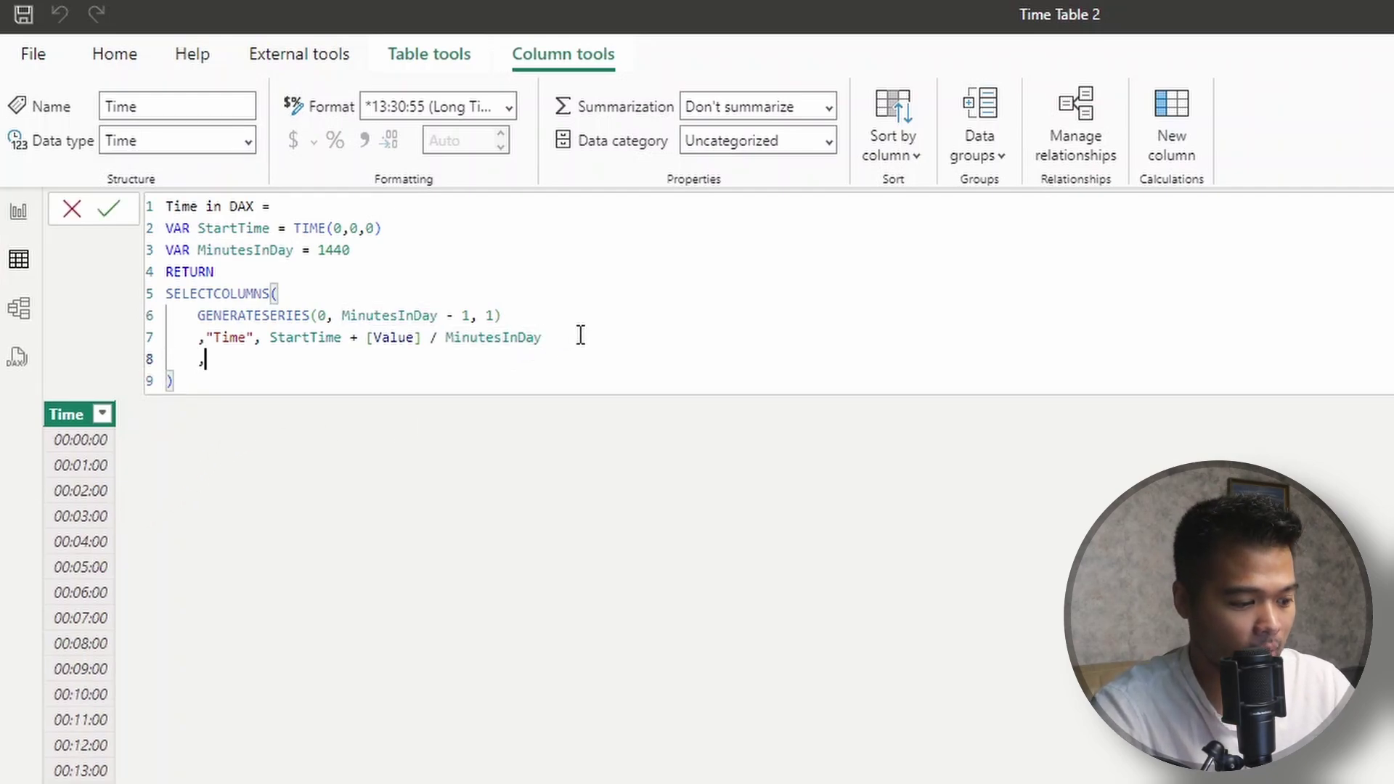
{"action": "type", "text": "\"ho"}
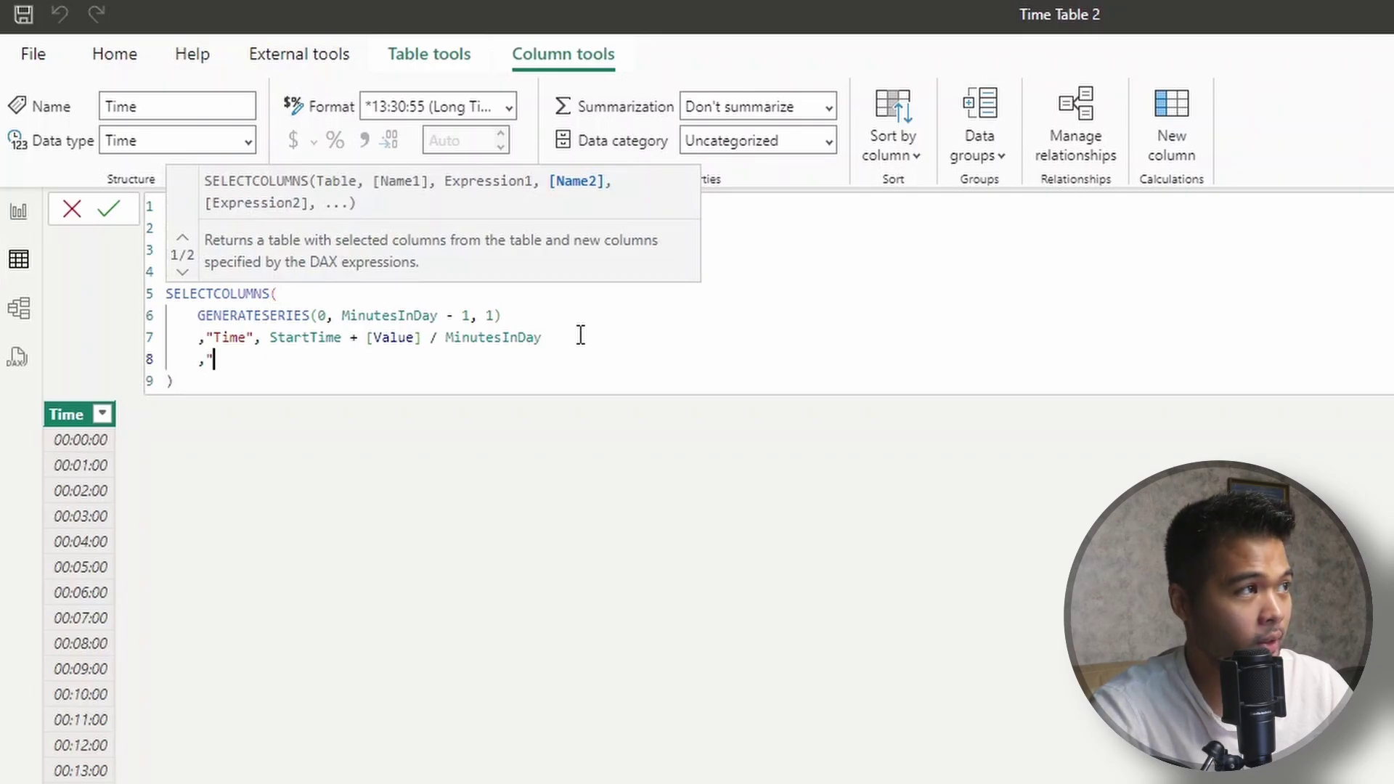
{"action": "key", "text": "BackSpace"}
{"action": "key", "text": "BackSpace"}
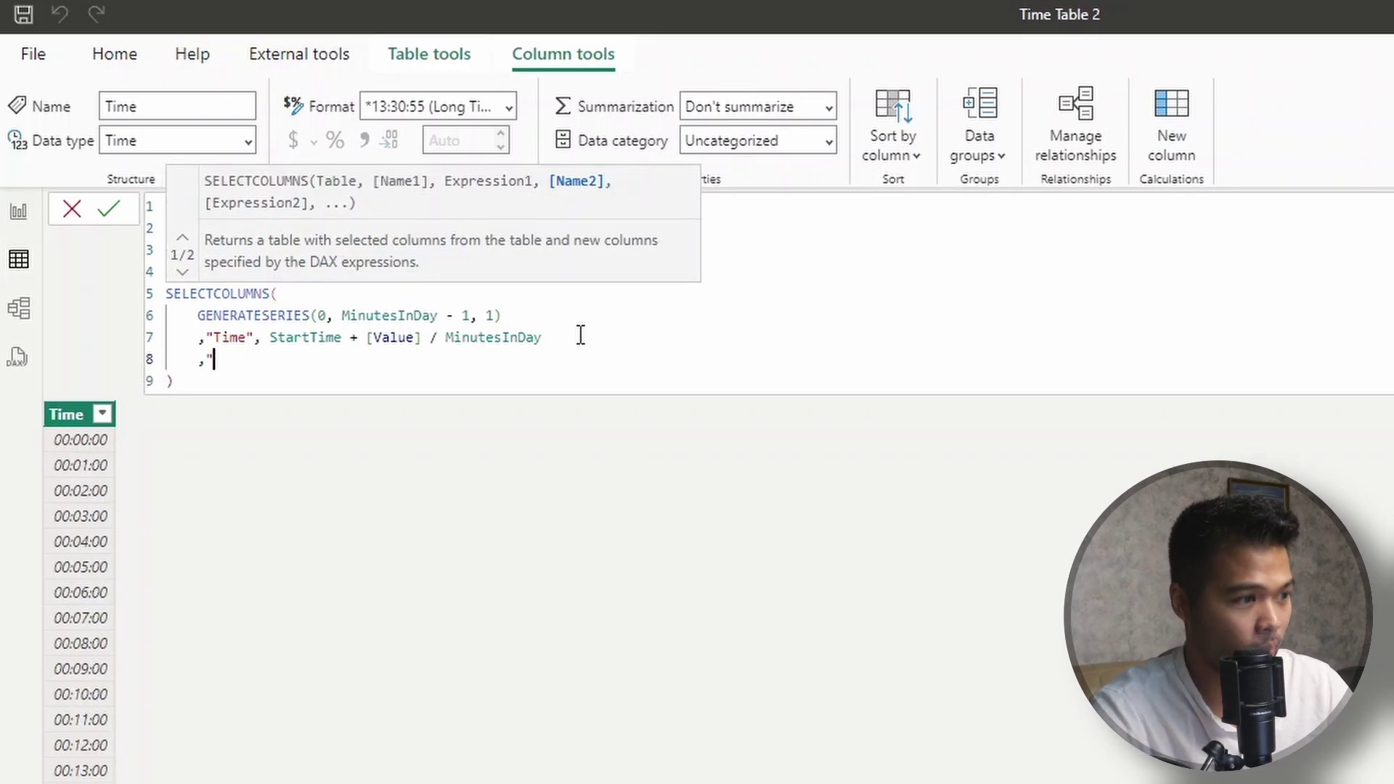
{"action": "type", "text": "Hour\", HOU"}
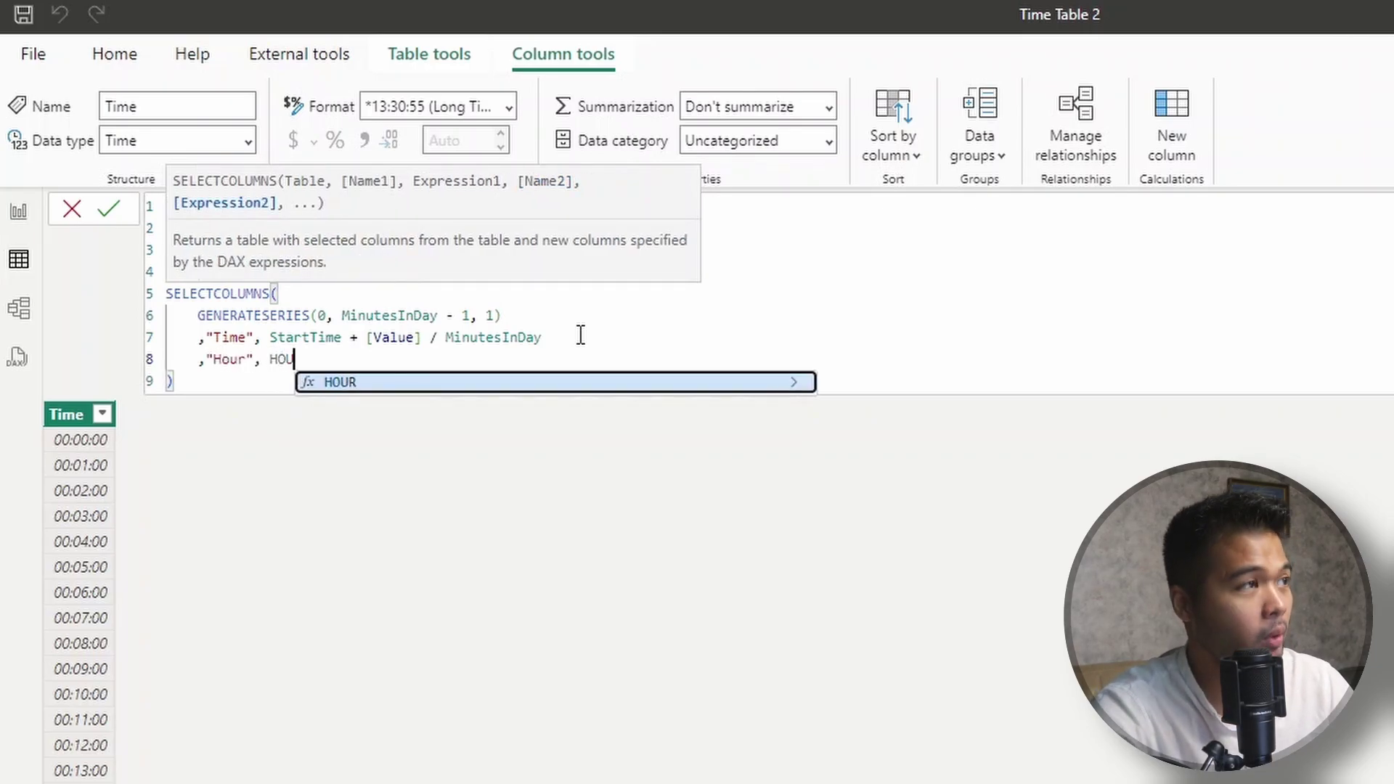
{"action": "type", "text": "R(St"}
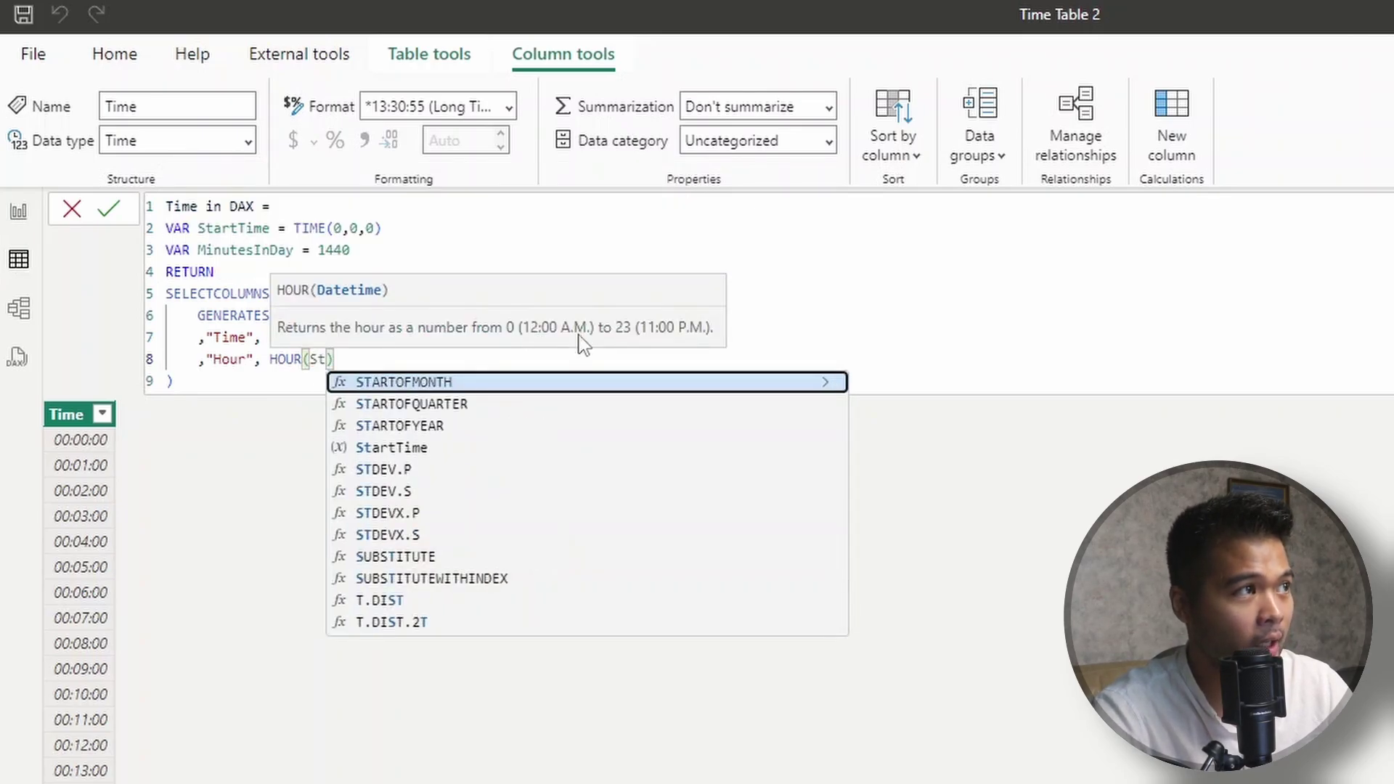
{"action": "left_click_drag", "start_coordinate": [548, 342], "coordinate": [269, 339]}
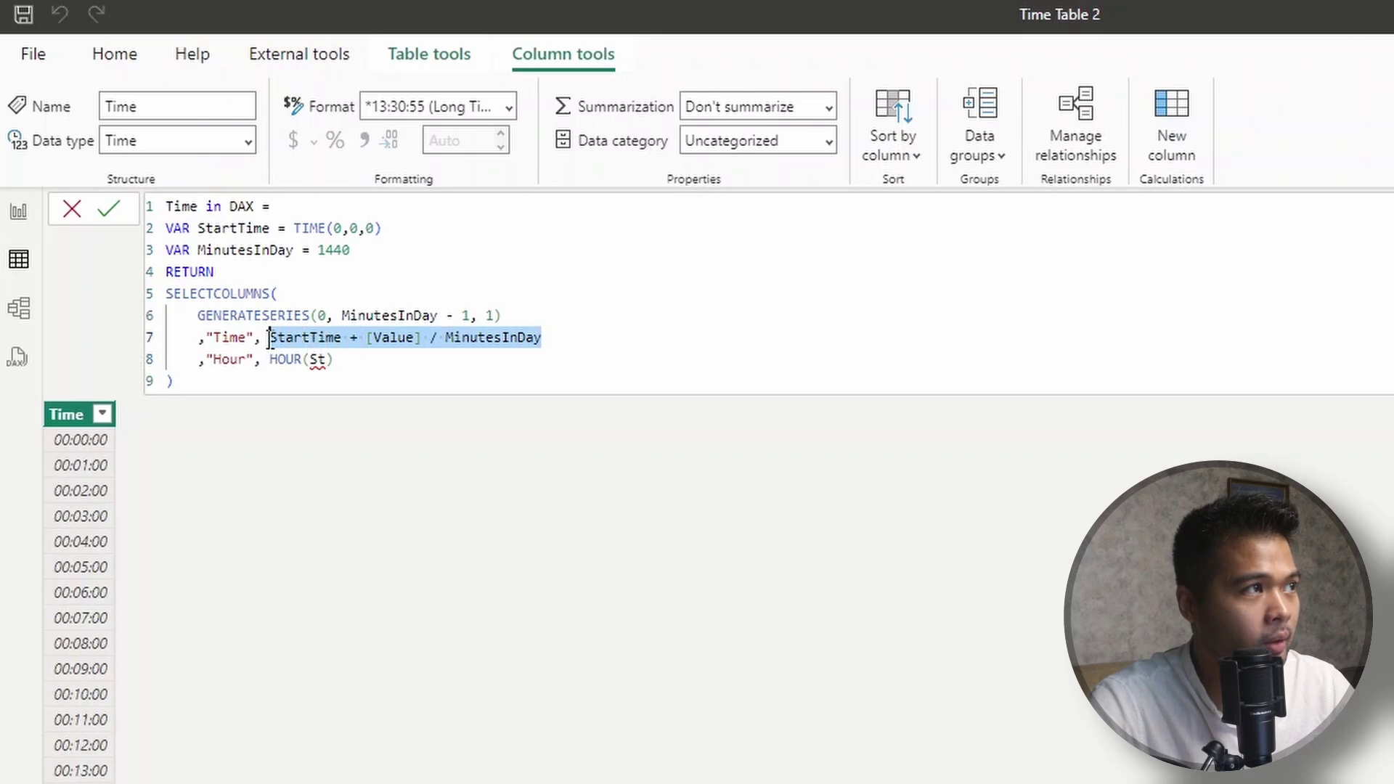
{"action": "left_click", "coordinate": [271, 338]}
{"action": "left_click_drag", "start_coordinate": [552, 339], "coordinate": [273, 334]}
{"action": "key", "text": "ctrl+c"}
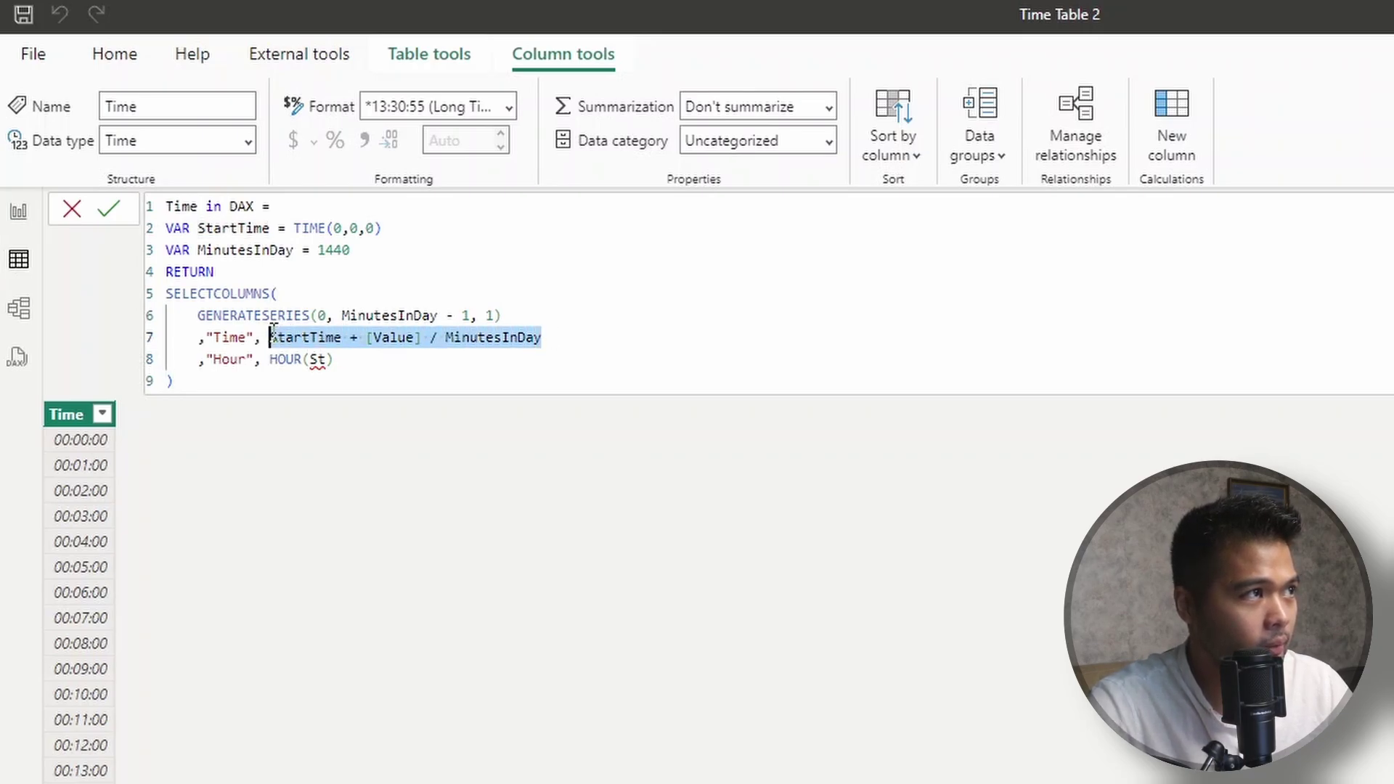
{"action": "double_click", "coordinate": [318, 359]}
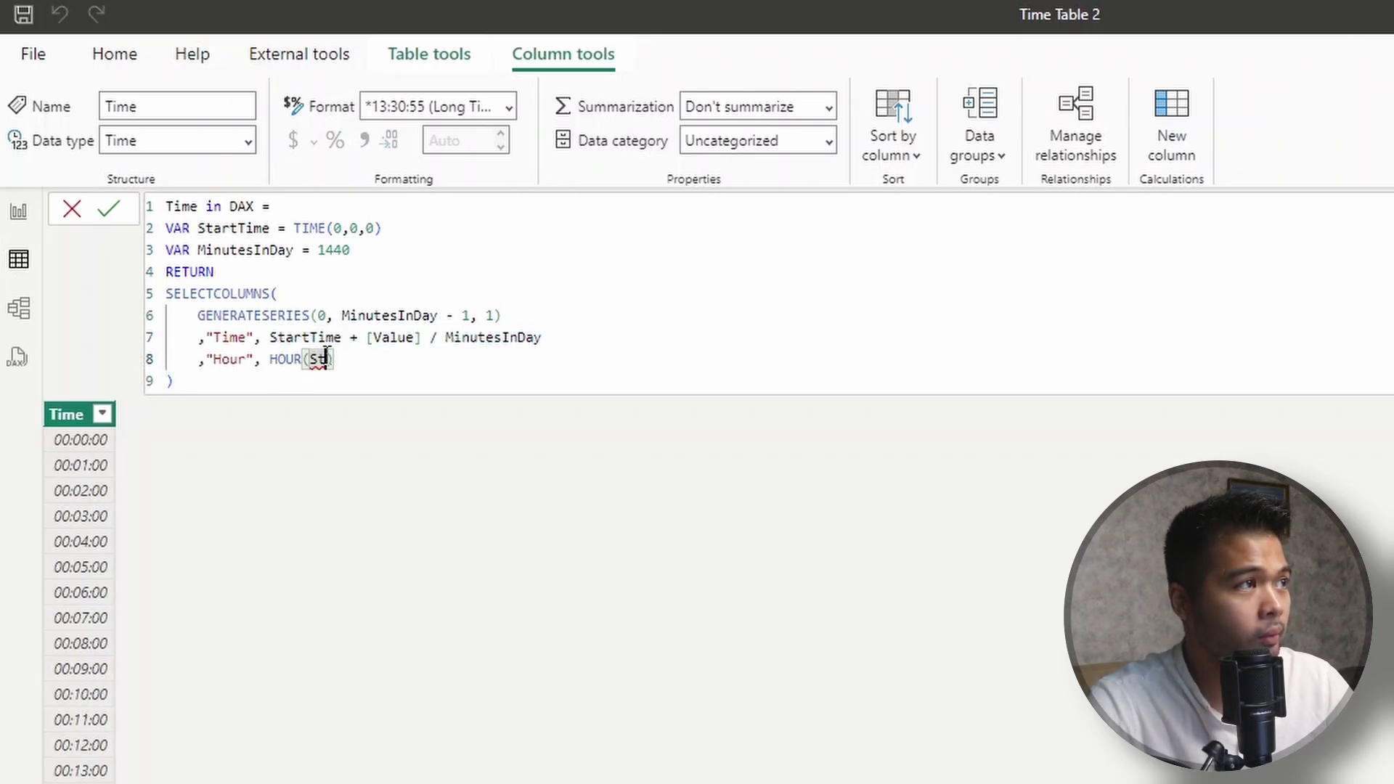
{"action": "key", "text": "BackSpace"}
{"action": "key", "text": "ctrl+v"}
{"action": "left_click", "coordinate": [626, 364]}
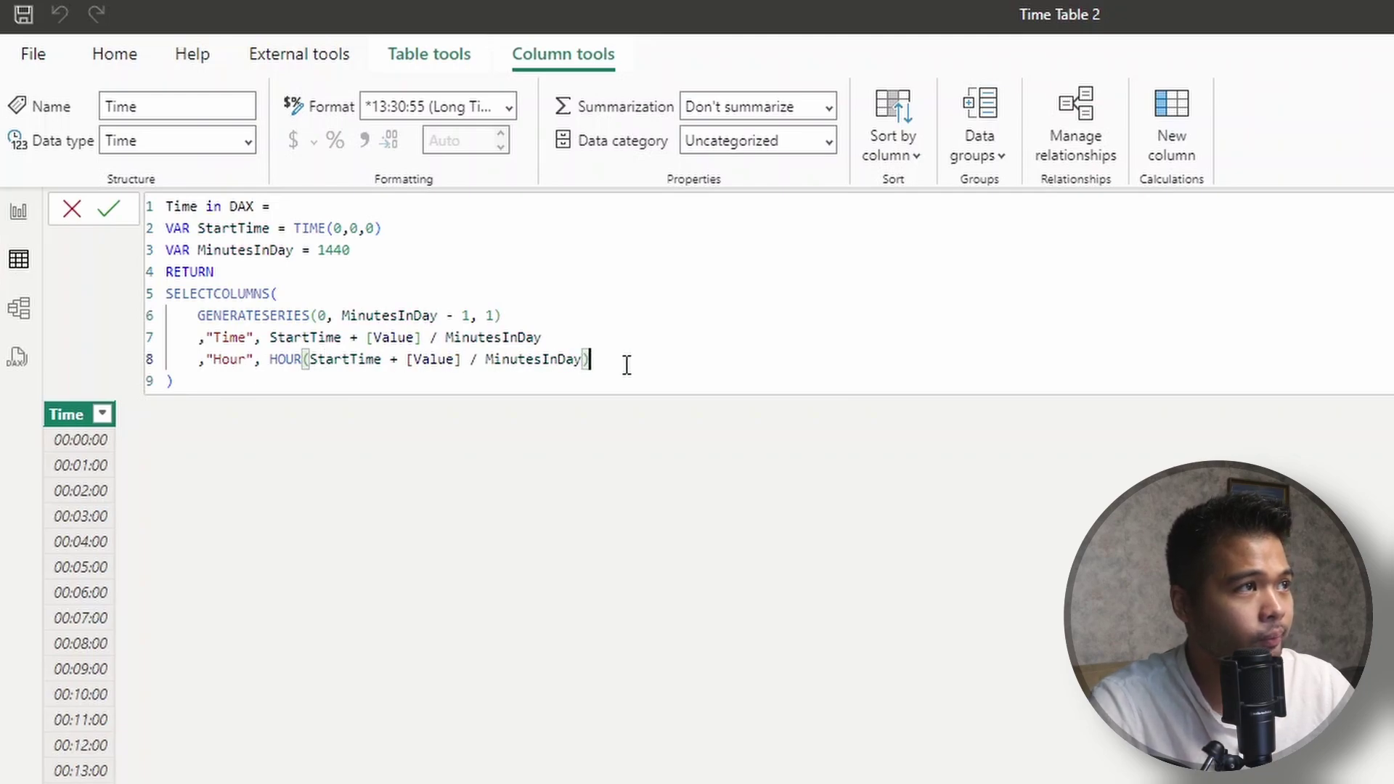
Add a "minute" column using MINUTE on the same time expression and commit the formula
{"action": "key", "text": "Return"}
{"action": "type", "text": ", "}
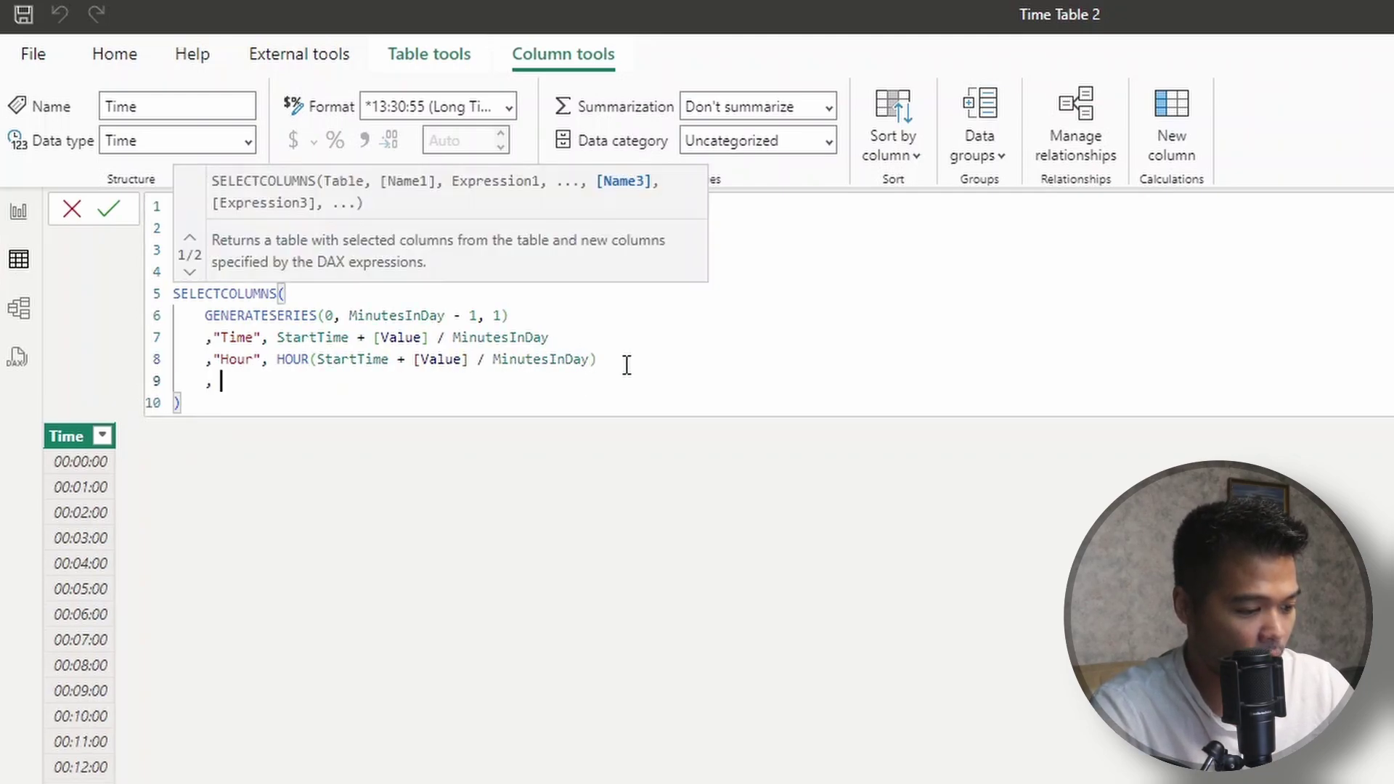
{"action": "type", "text": "\"M"}
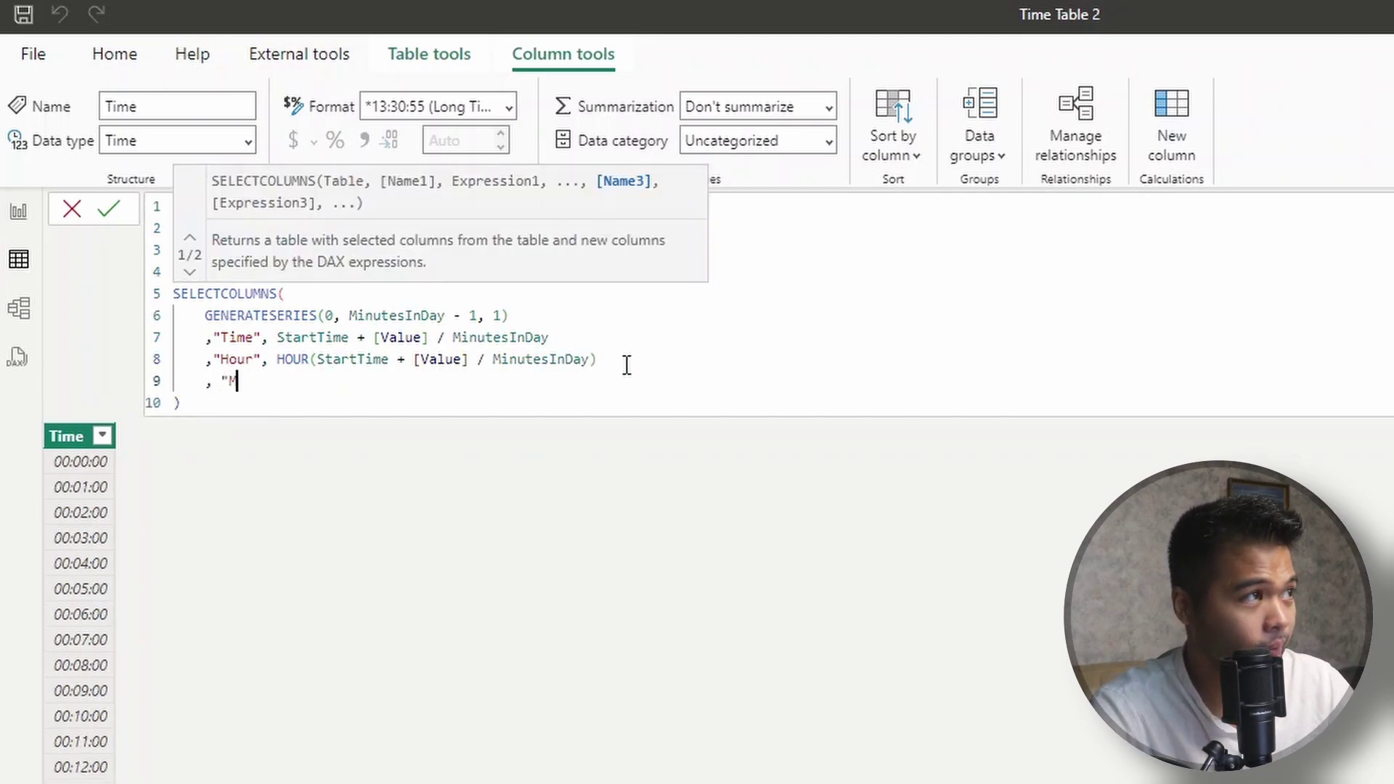
{"action": "key", "text": "BackSpace"}
{"action": "key", "text": "BackSpace"}
{"action": "key", "text": "BackSpace"}
{"action": "type", "text": "\"m"}
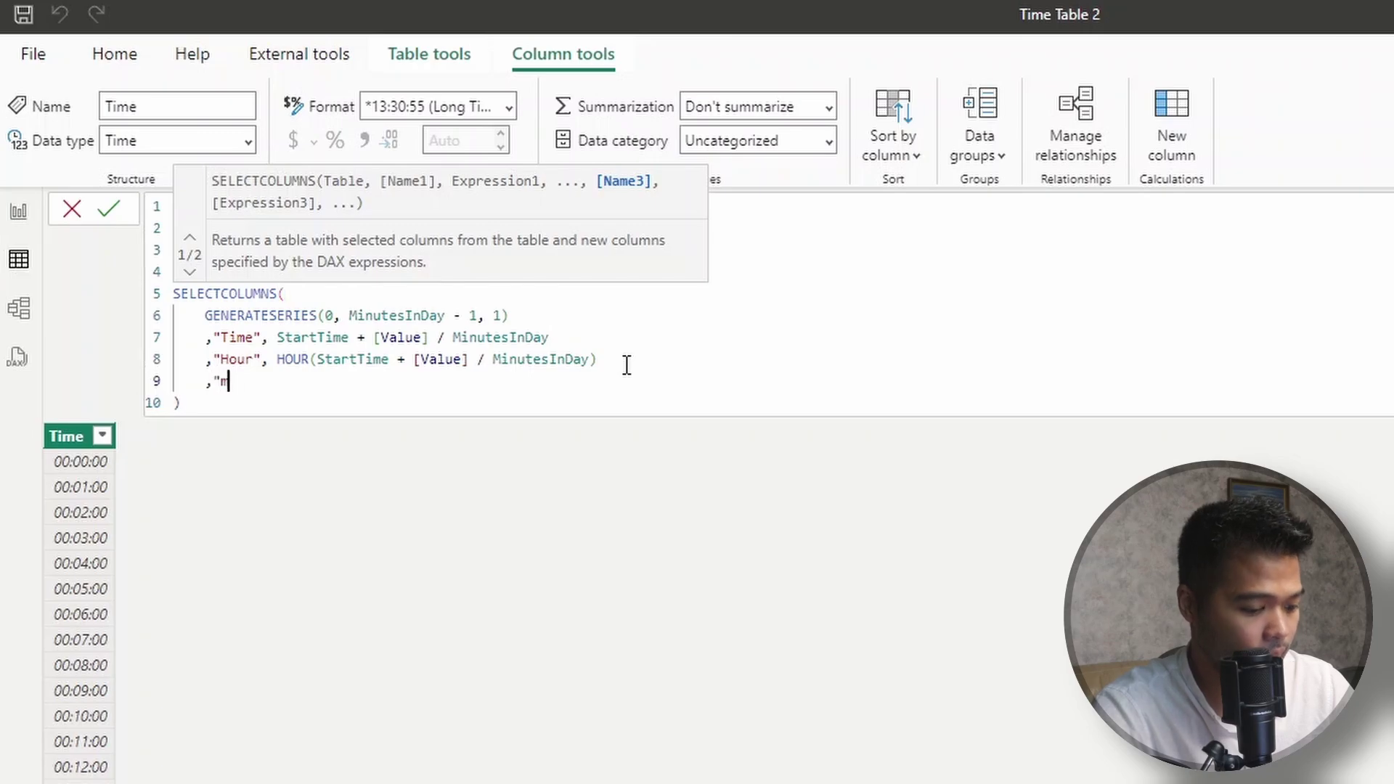
{"action": "type", "text": "inute\", MINUT"}
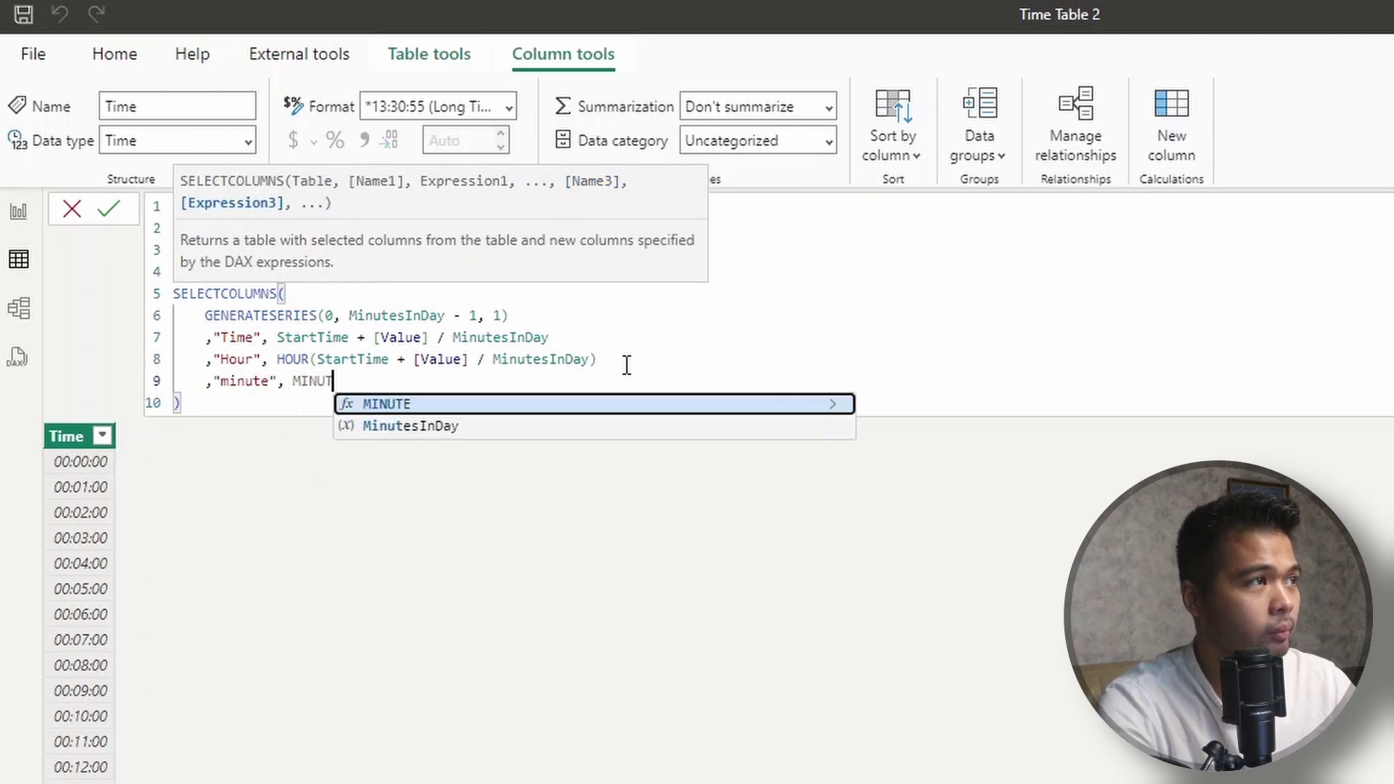
{"action": "key", "text": "Tab"}
{"action": "type", "text": "("}
{"action": "type", "text": "StartTime + [Value] / MinutesInDay)"}
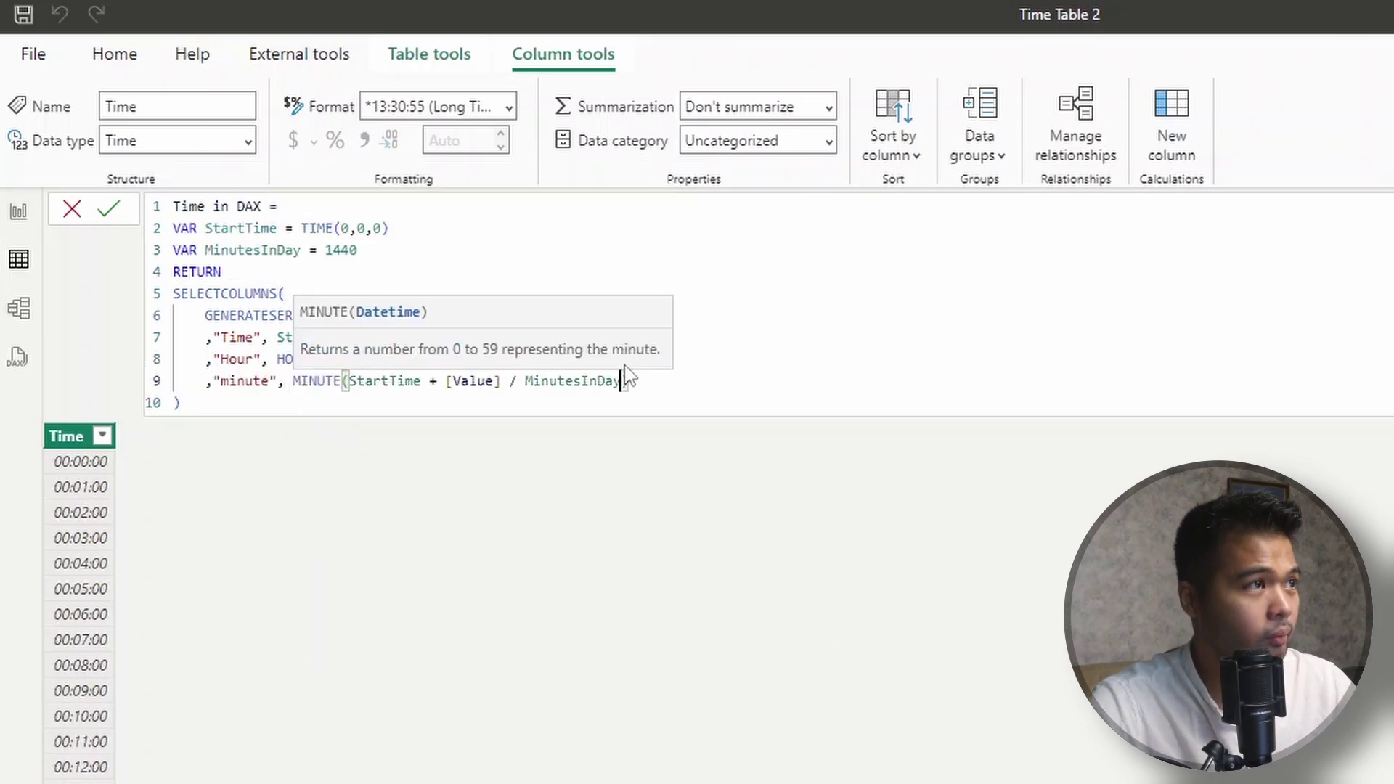
{"action": "key", "text": "Return"}
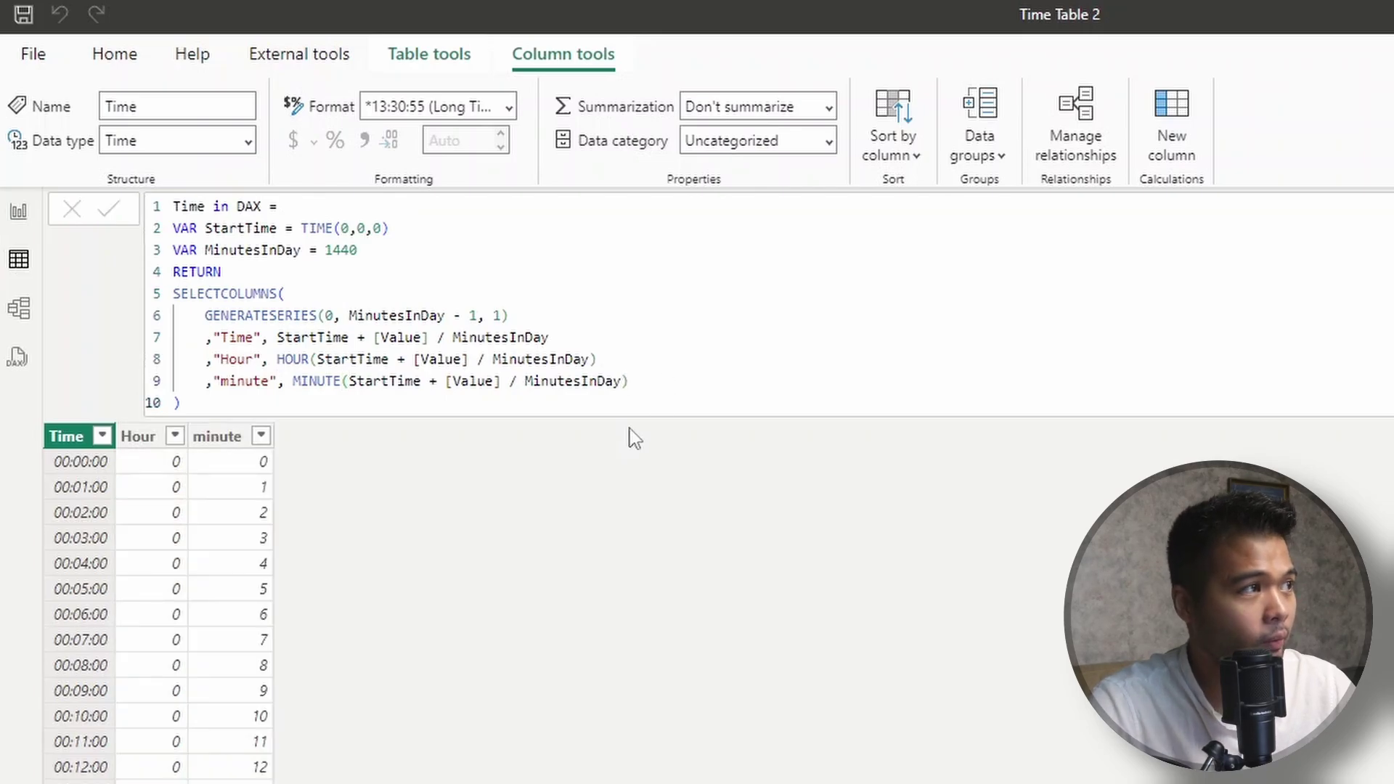
Rename the minute column to "Minute" and reopen the formula for editing
{"action": "double_click", "coordinate": [229, 381]}
{"action": "key", "text": "Left"}
{"action": "key", "text": "Delete"}
{"action": "type", "text": "M"}
{"action": "key", "text": "Return"}
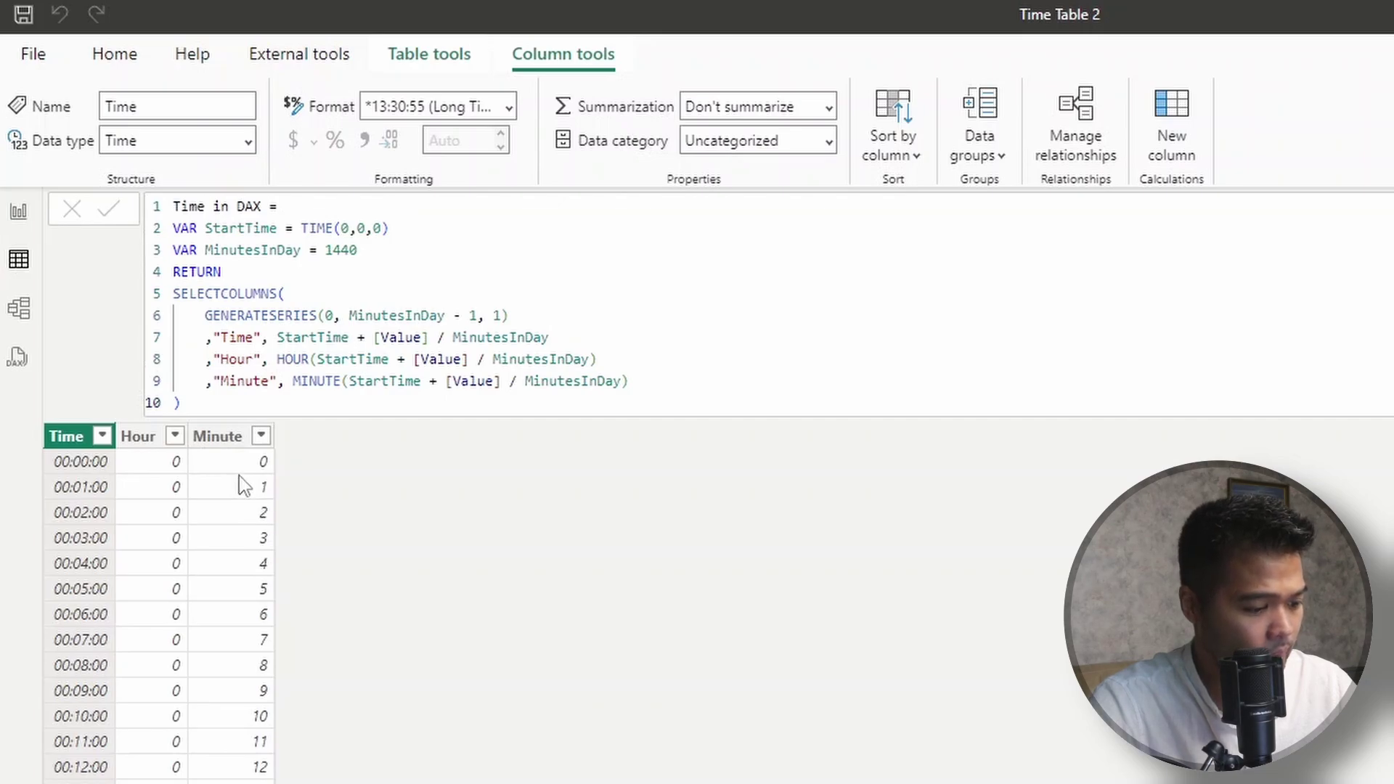
{"action": "scroll", "coordinate": [167, 567], "scroll_direction": "down", "scroll_amount": 11}
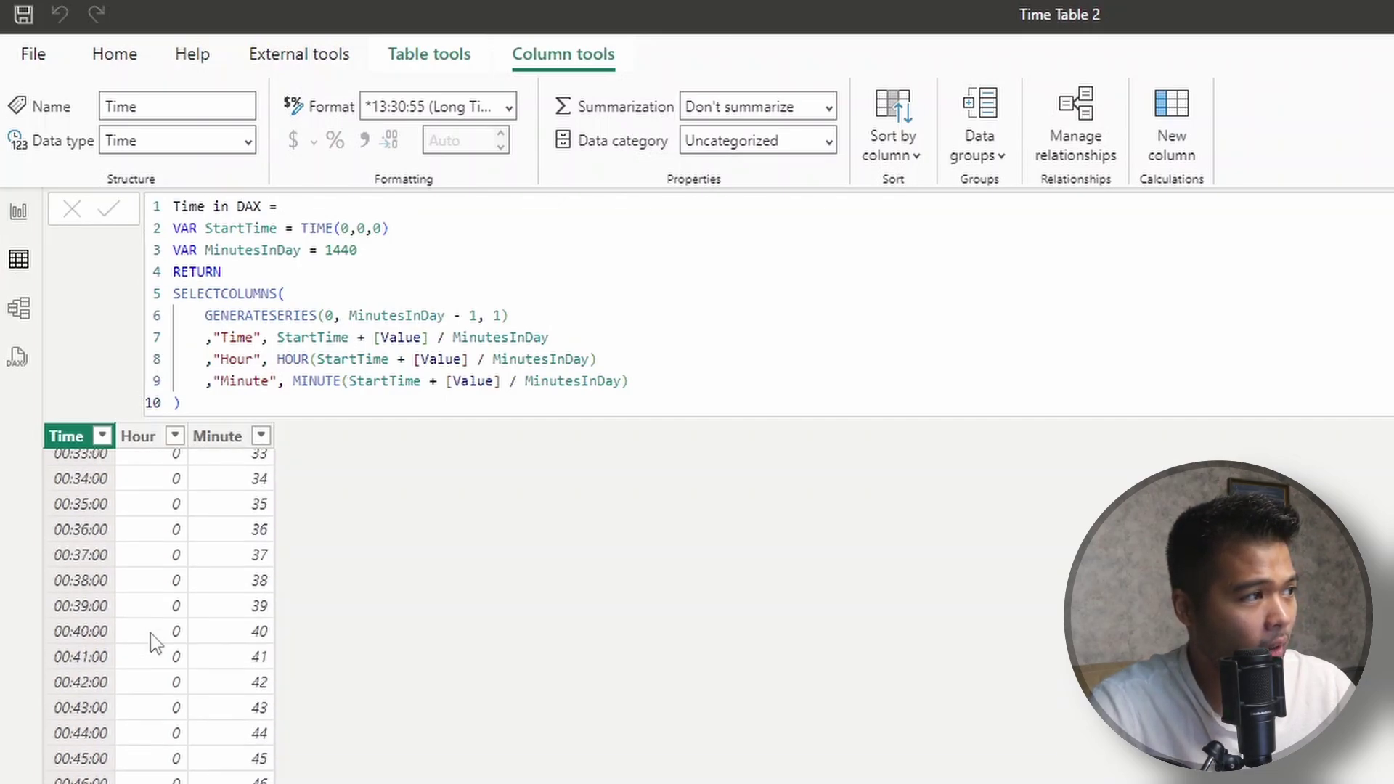
{"action": "scroll", "coordinate": [154, 643], "scroll_direction": "down", "scroll_amount": 20}
{"action": "scroll", "coordinate": [155, 643], "scroll_direction": "up", "scroll_amount": 11}
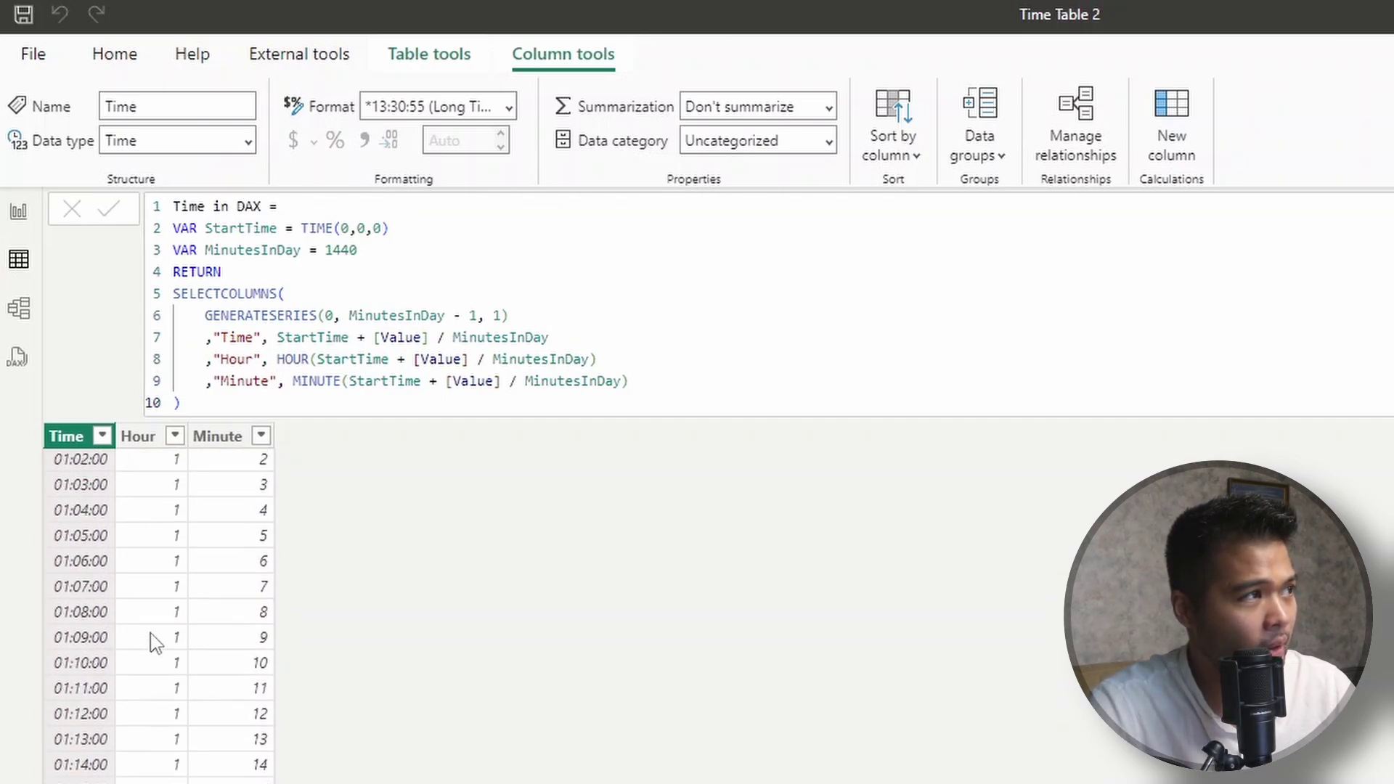
{"action": "scroll", "coordinate": [155, 643], "scroll_direction": "up", "scroll_amount": 19}
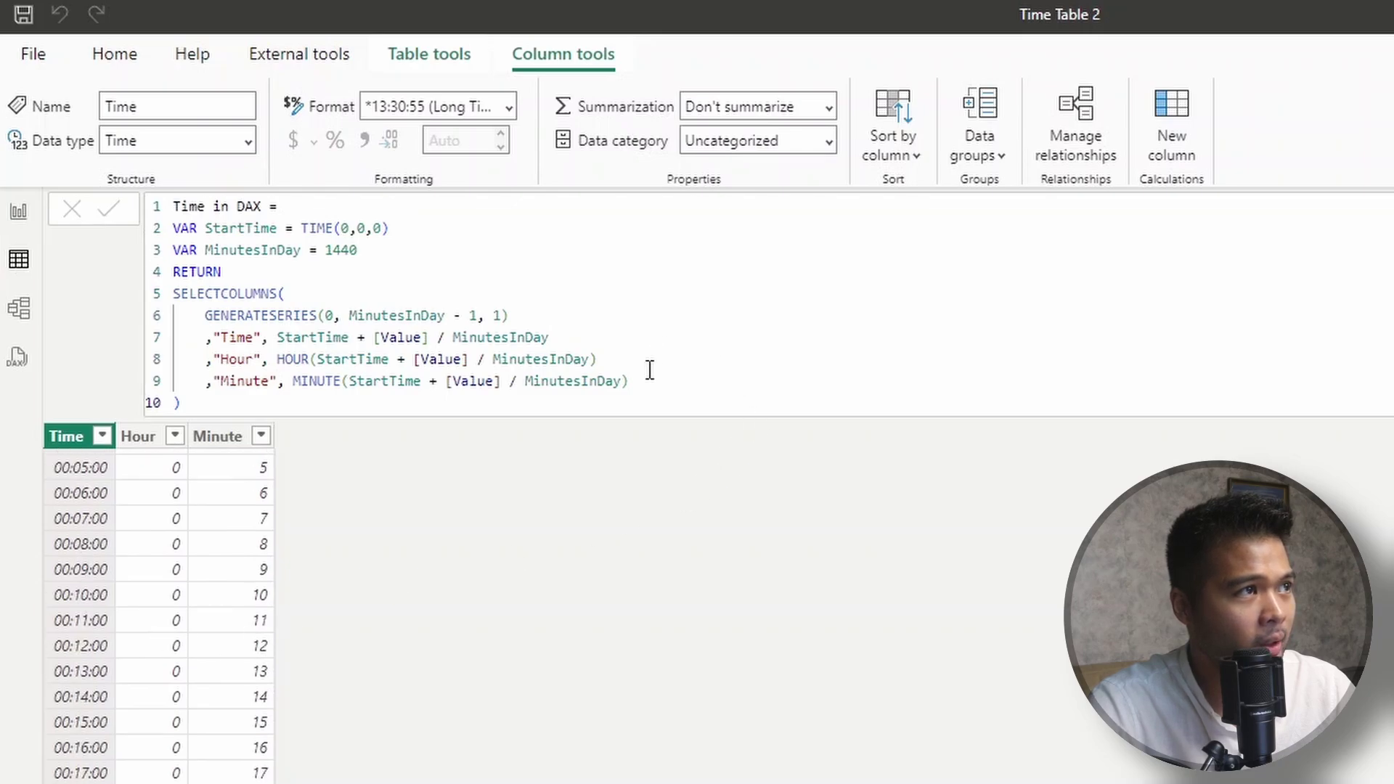
{"action": "left_click", "coordinate": [684, 382]}
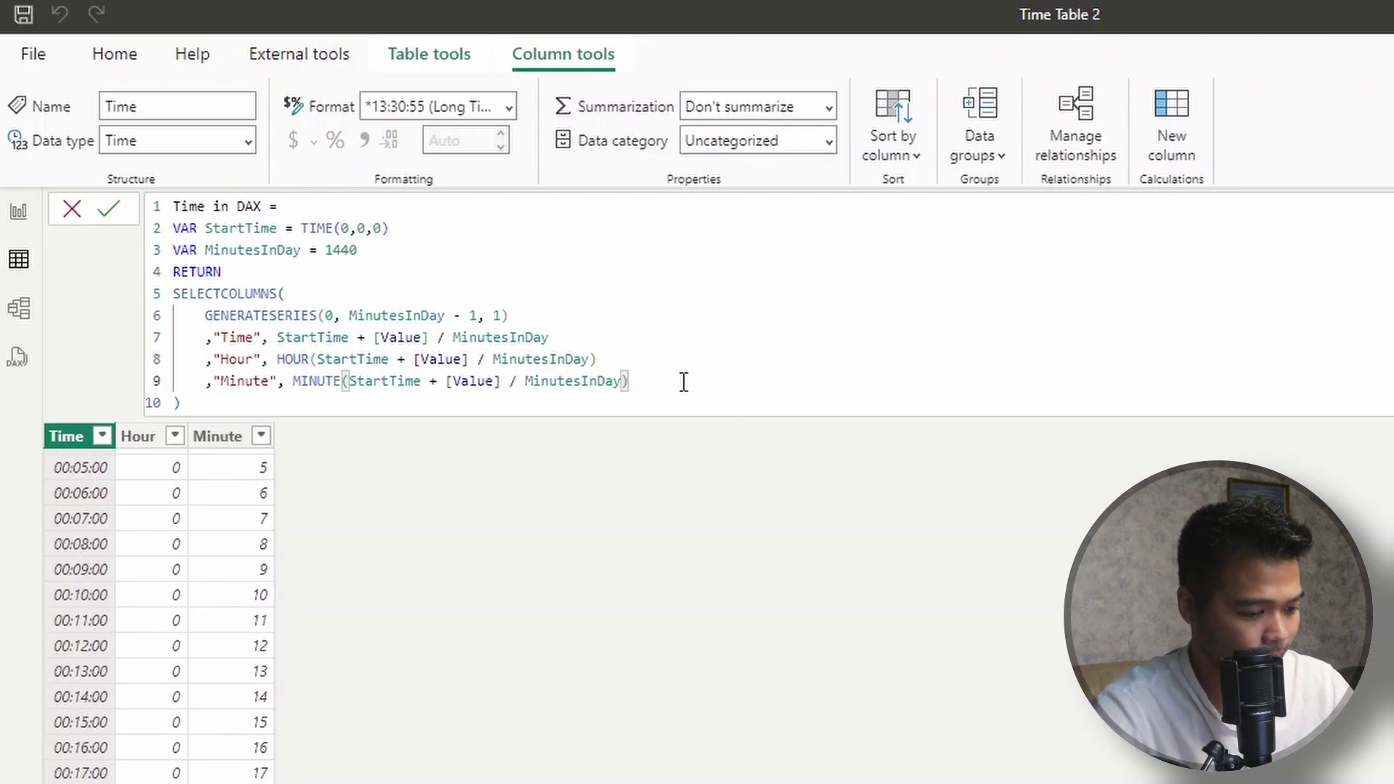
Add a "Time of Day" column: IF(HOUR(...) < 12, "AM", "PM")
{"action": "key", "text": "shift+Return"}
{"action": "type", "text": ","}
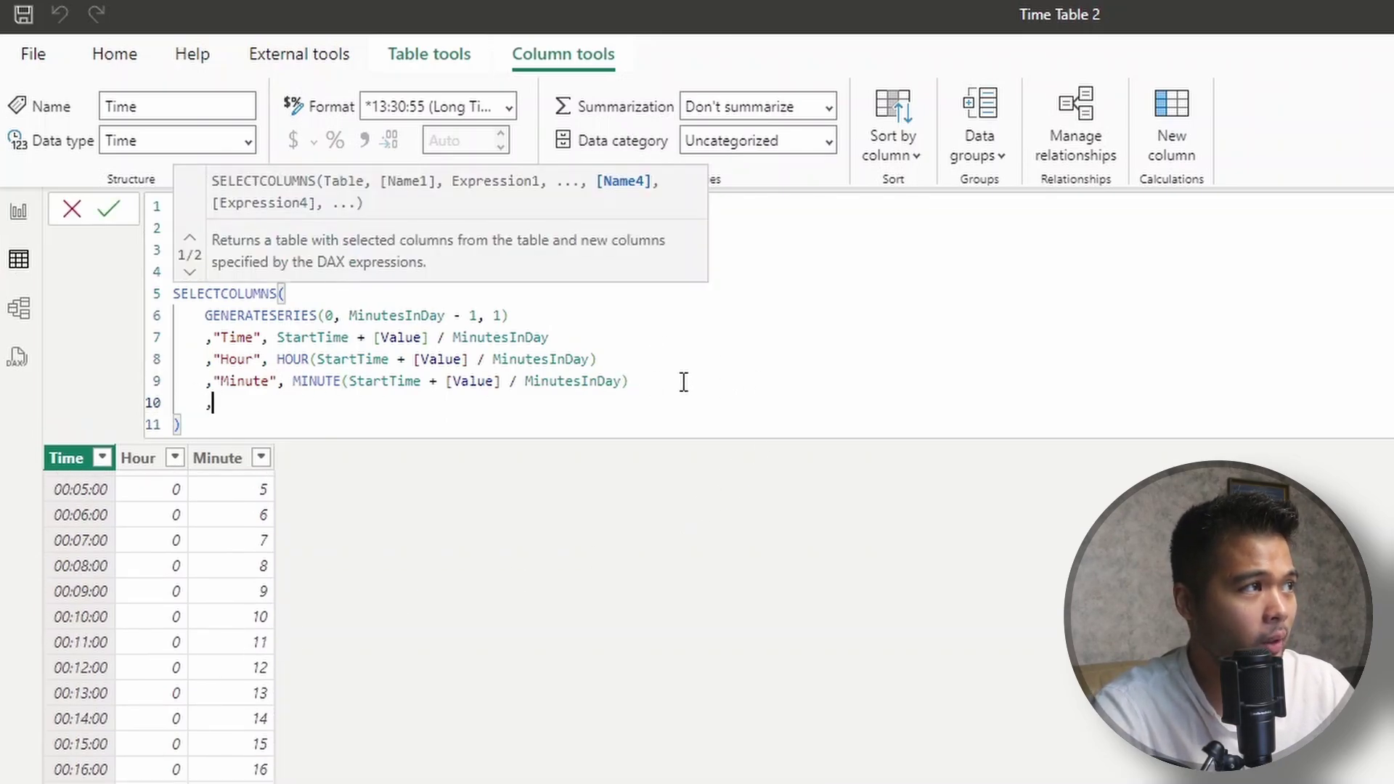
{"action": "type", "text": "\"Tim"}
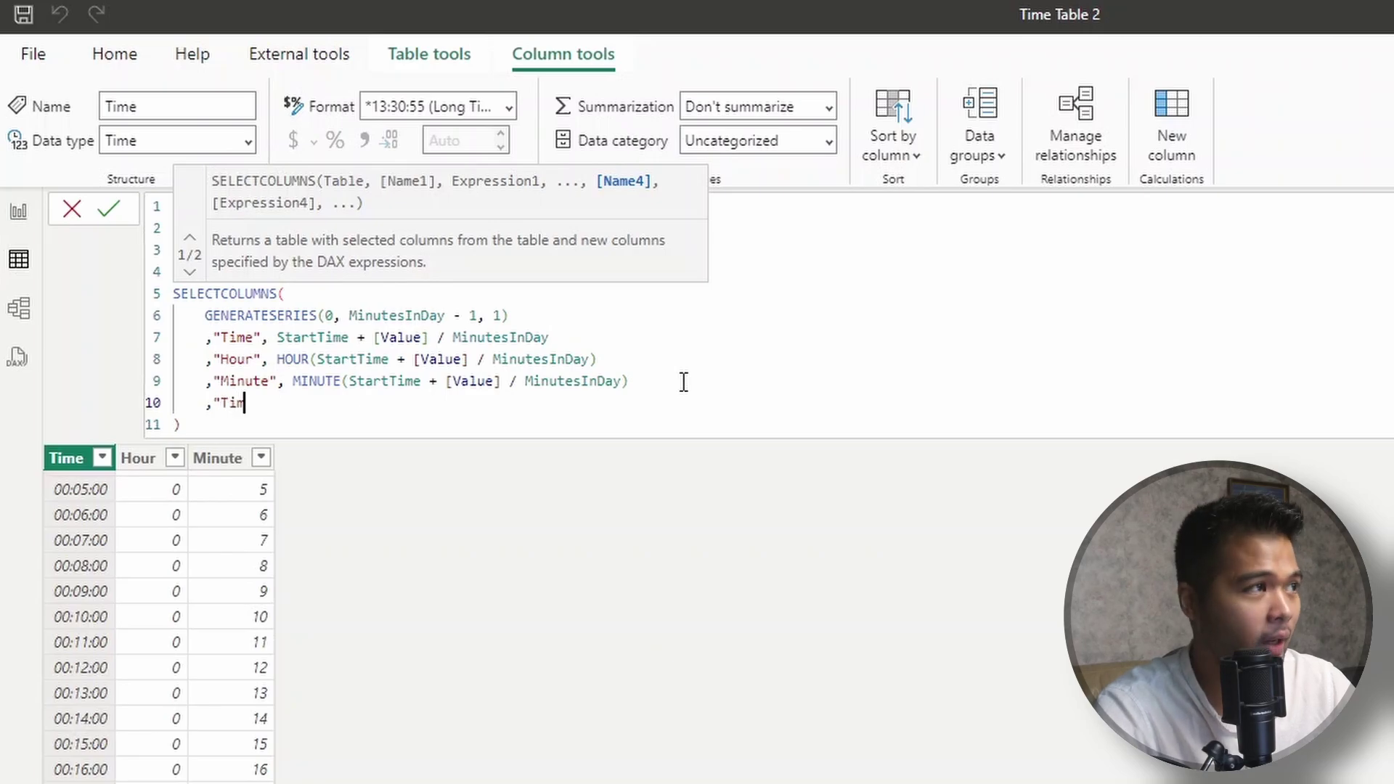
{"action": "type", "text": "e of Day\", "}
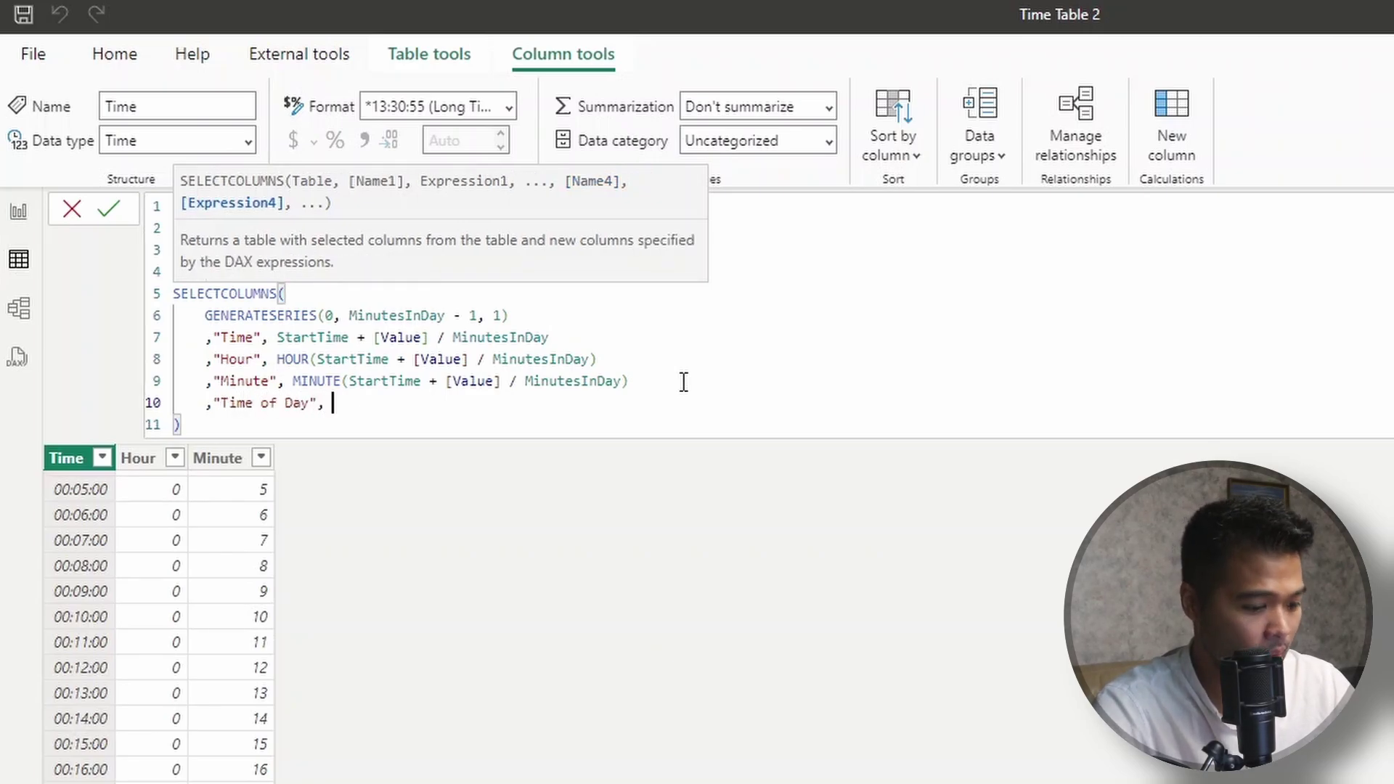
{"action": "type", "text": "IF("}
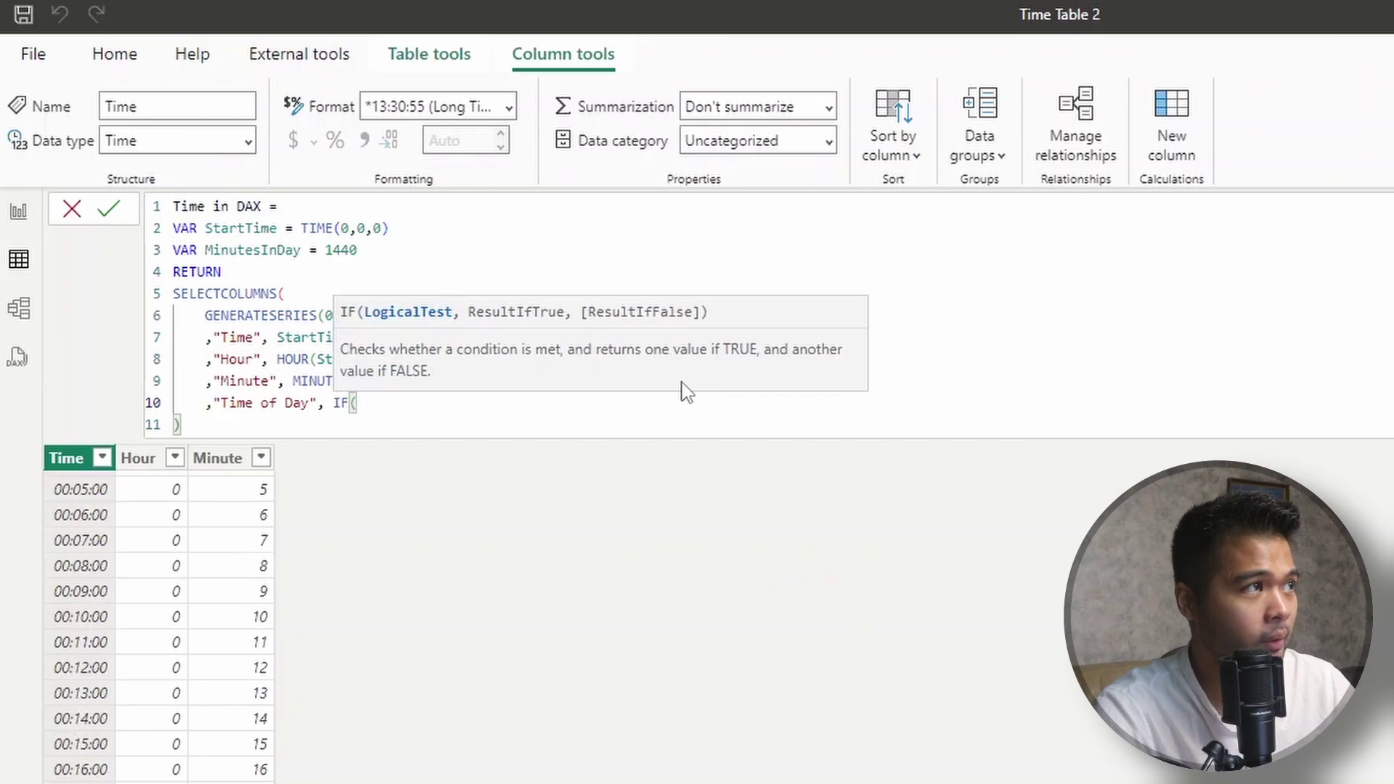
{"action": "type", "text": "StartTime + [Value] / MinutesInDay"}
{"action": "type", "text": "<"}
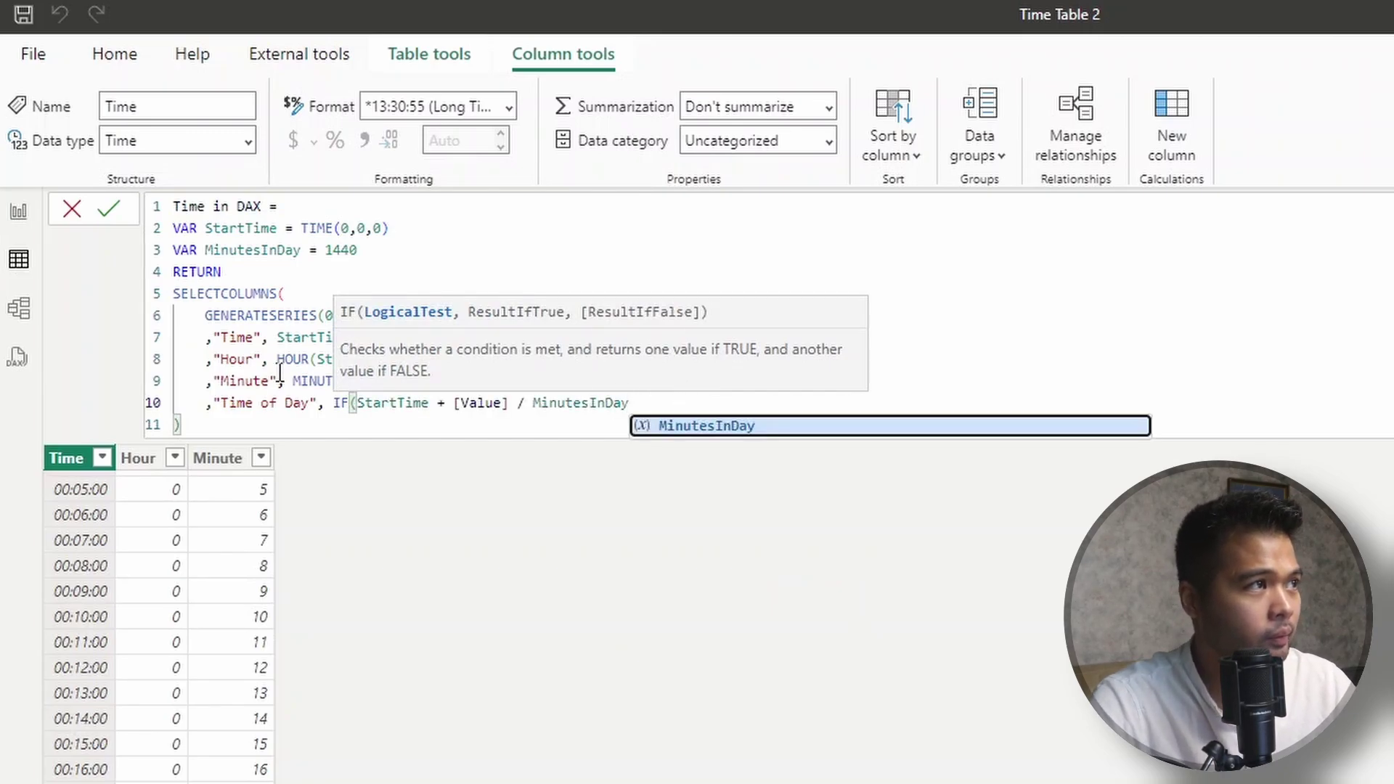
{"action": "left_click", "coordinate": [581, 359]}
{"action": "left_click_drag", "start_coordinate": [597, 359], "coordinate": [285, 363]}
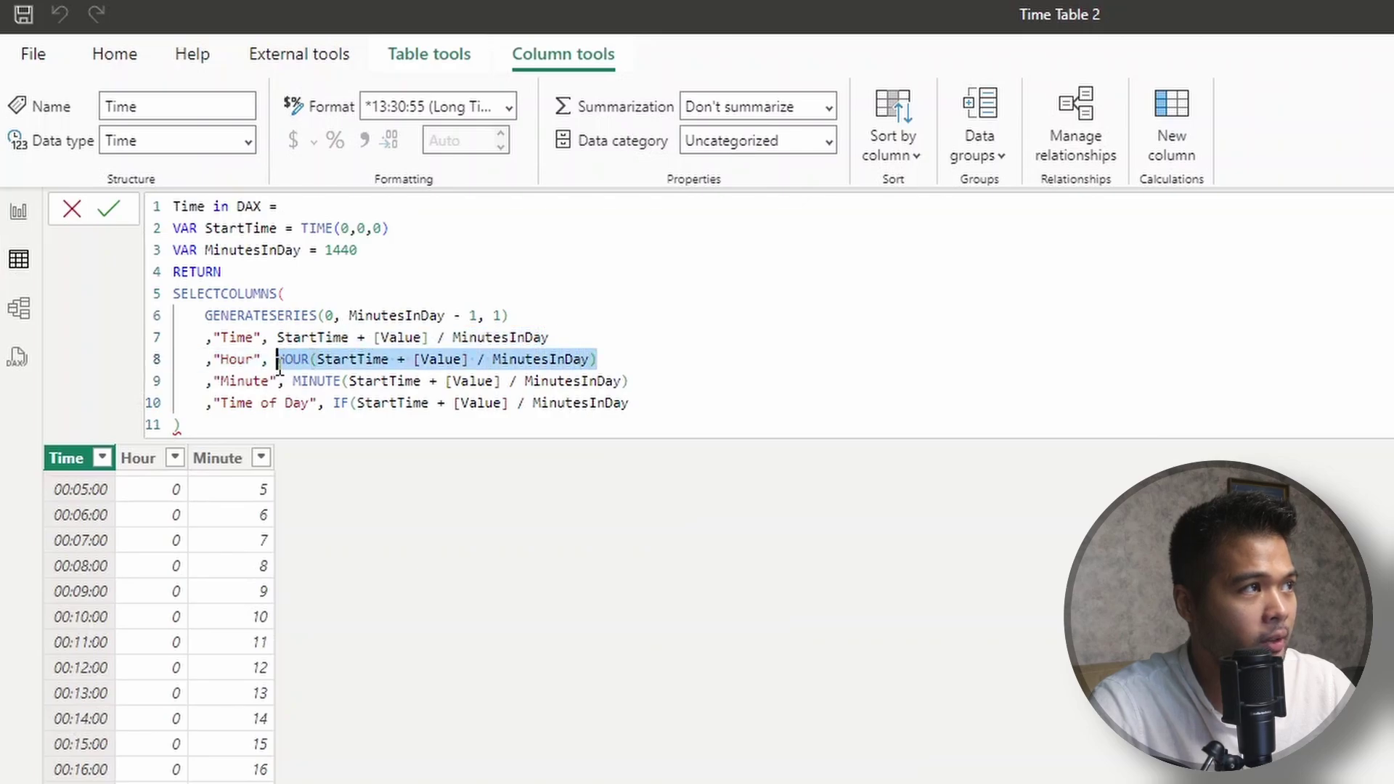
{"action": "left_click_drag", "start_coordinate": [654, 398], "coordinate": [367, 410]}
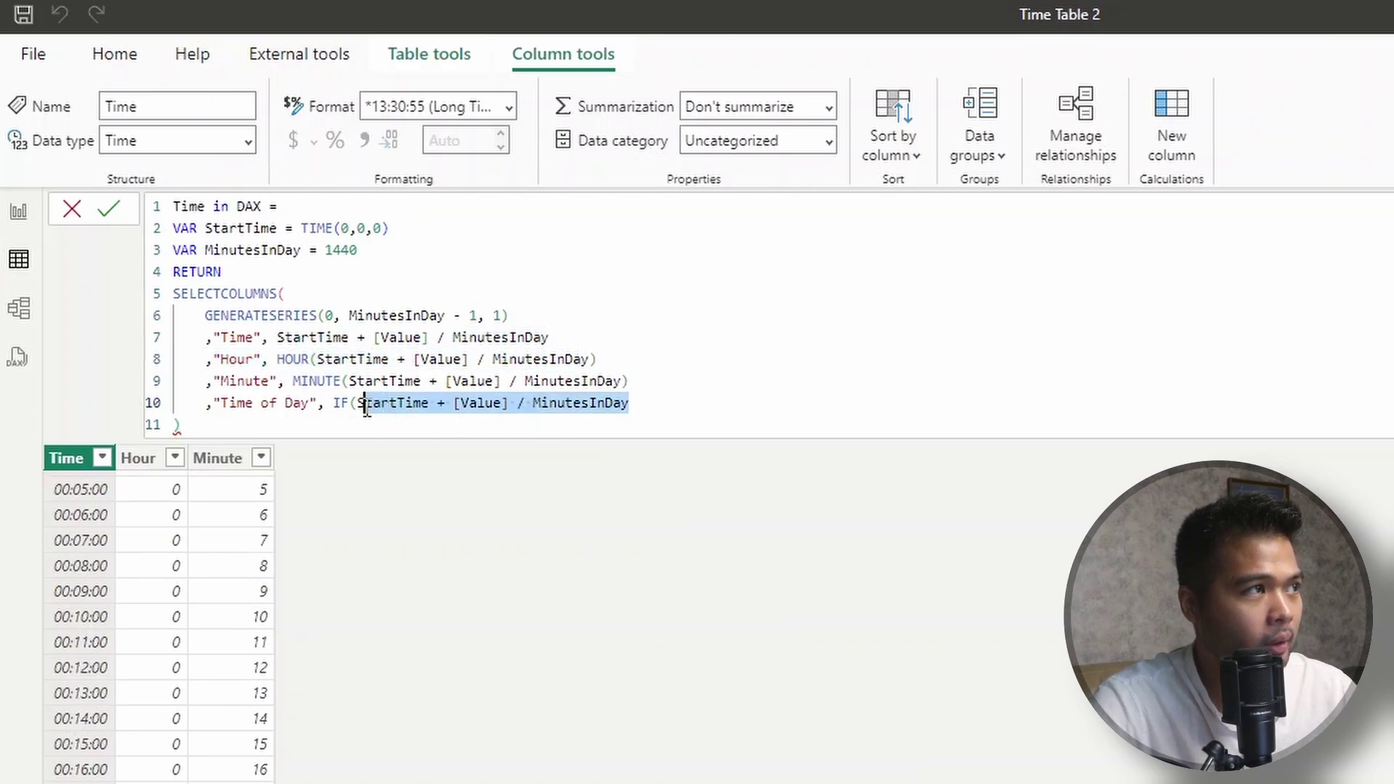
{"action": "type", "text": "HOUR(StartTime + [Value] / MinutesInDay)"}
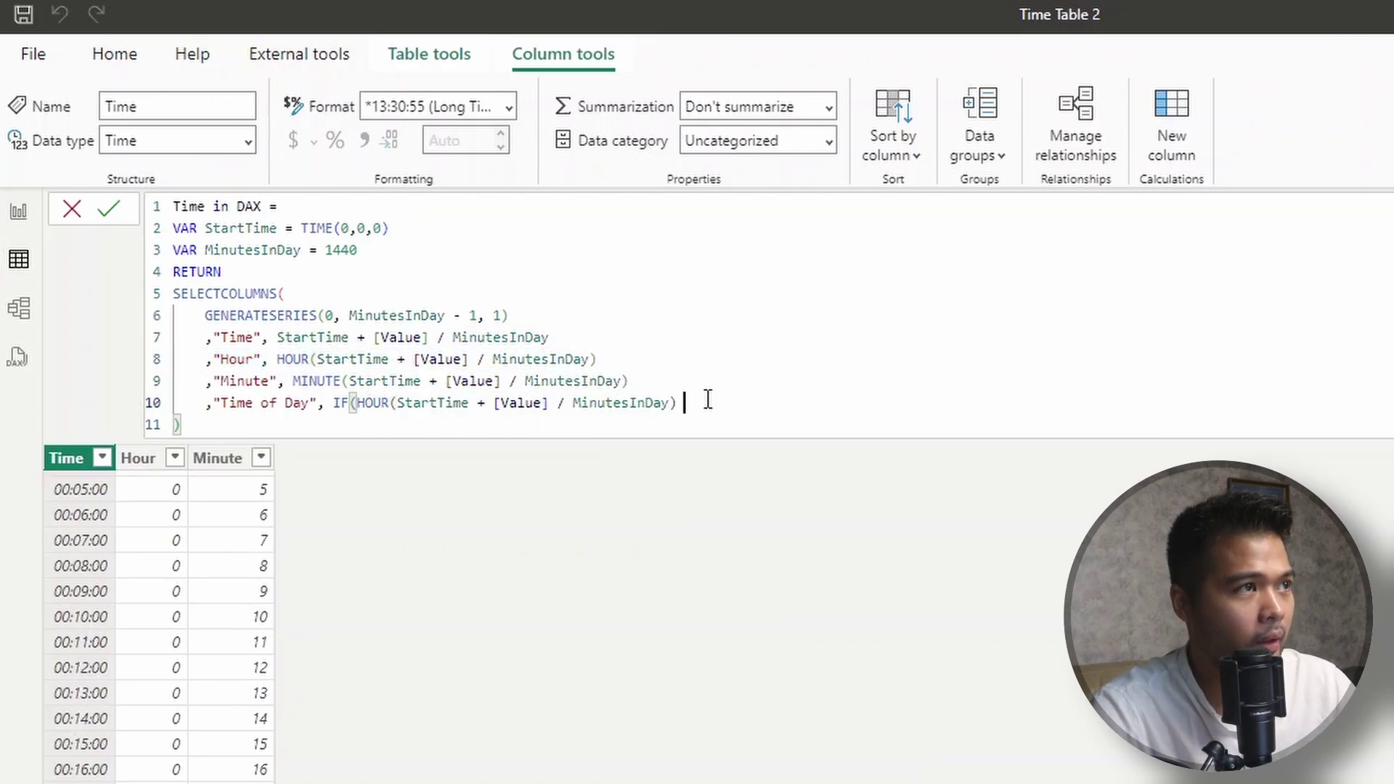
{"action": "type", "text": "< 12, "}
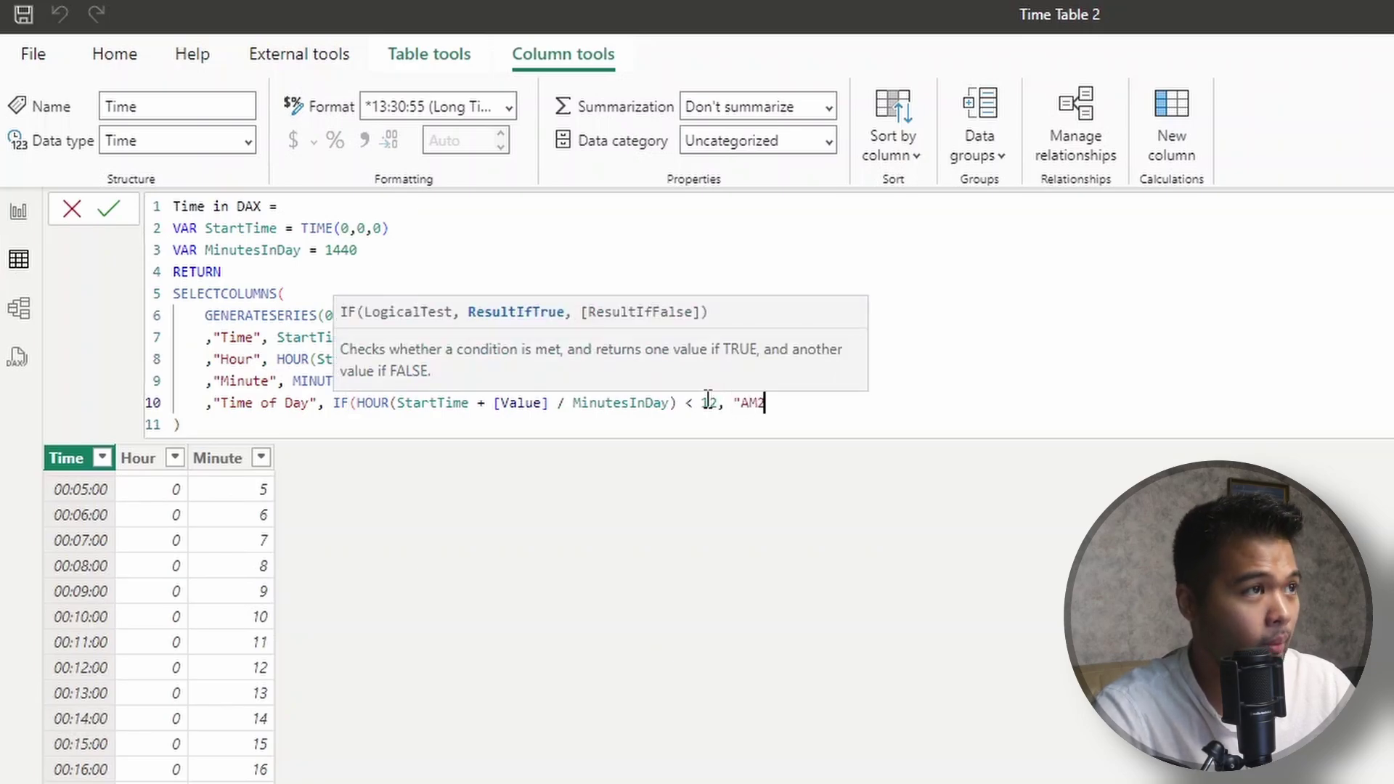
{"action": "type", "text": "\"AM\","}
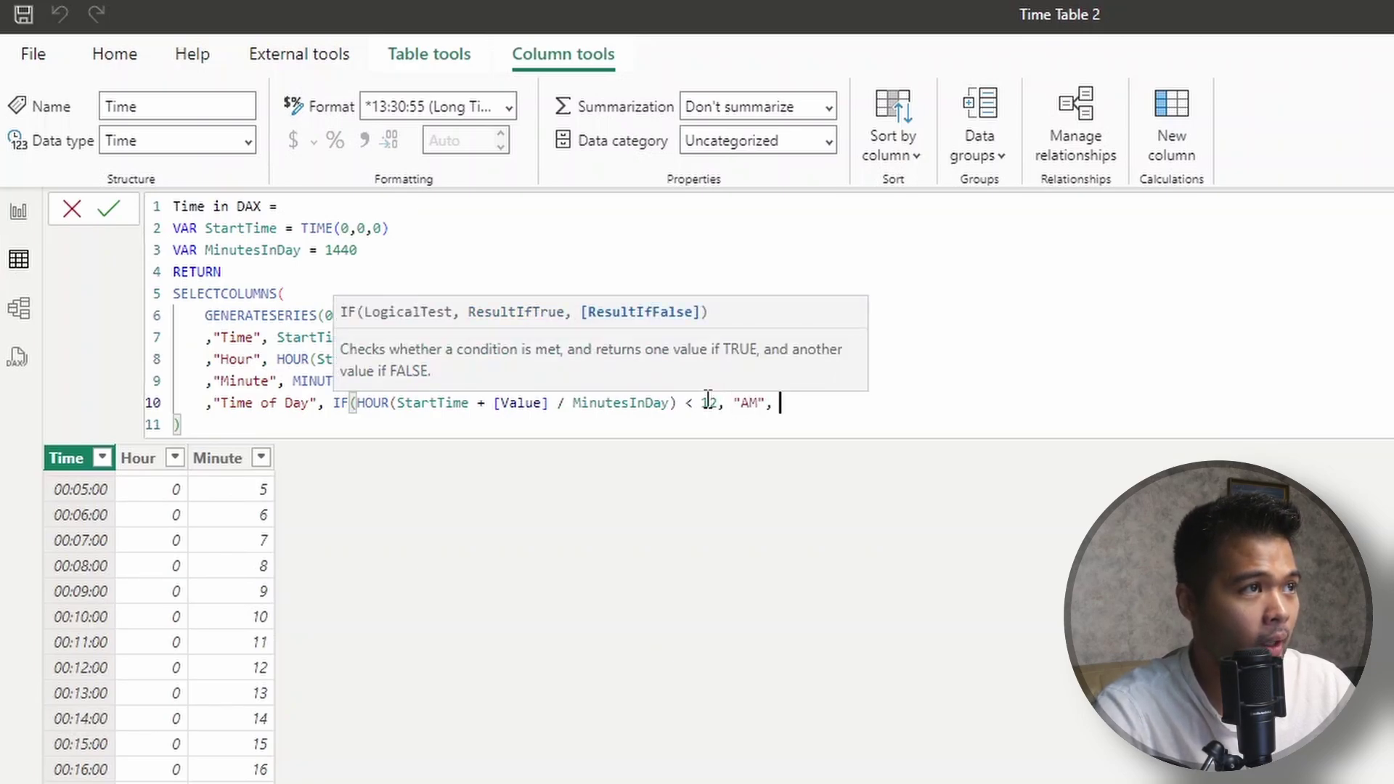
{"action": "type", "text": " \"PM\""}
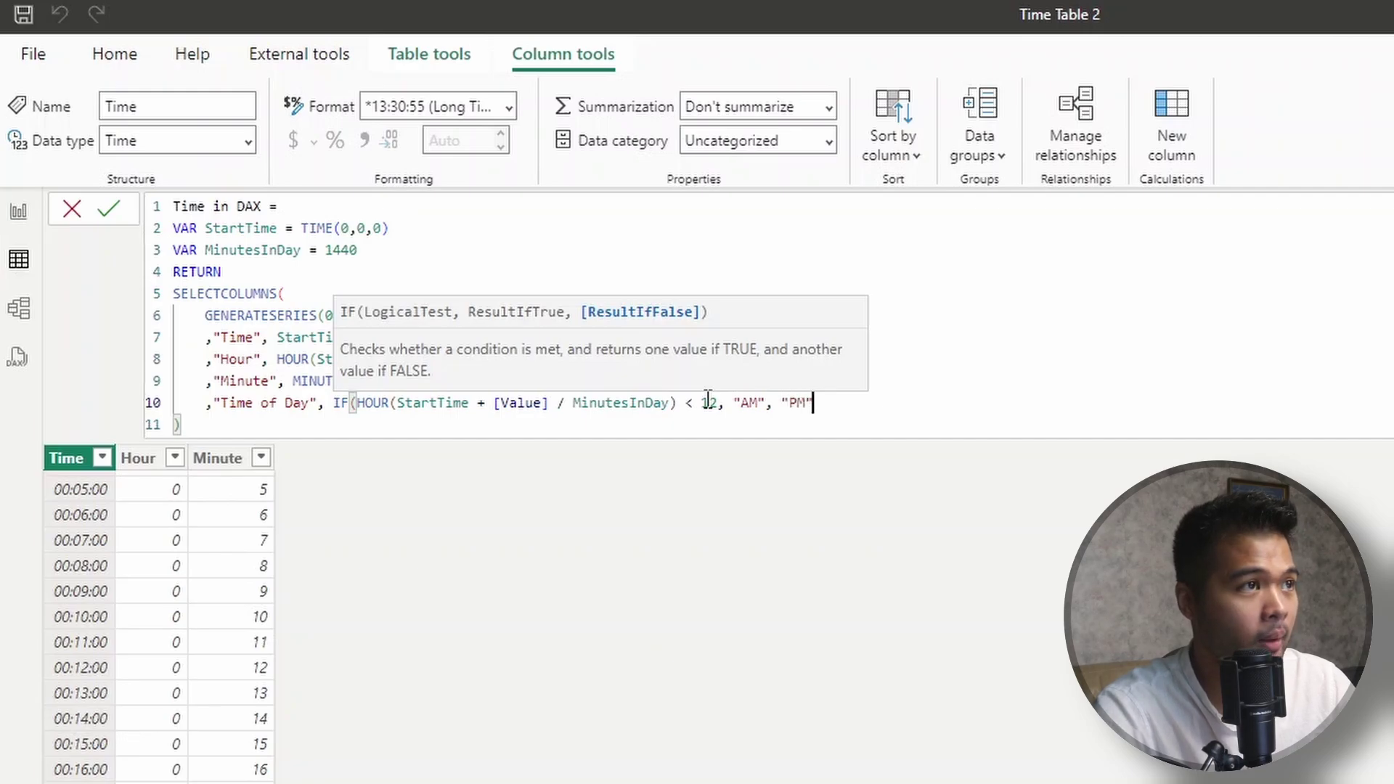
{"action": "type", "text": ")"}
{"action": "key", "text": "Return"}
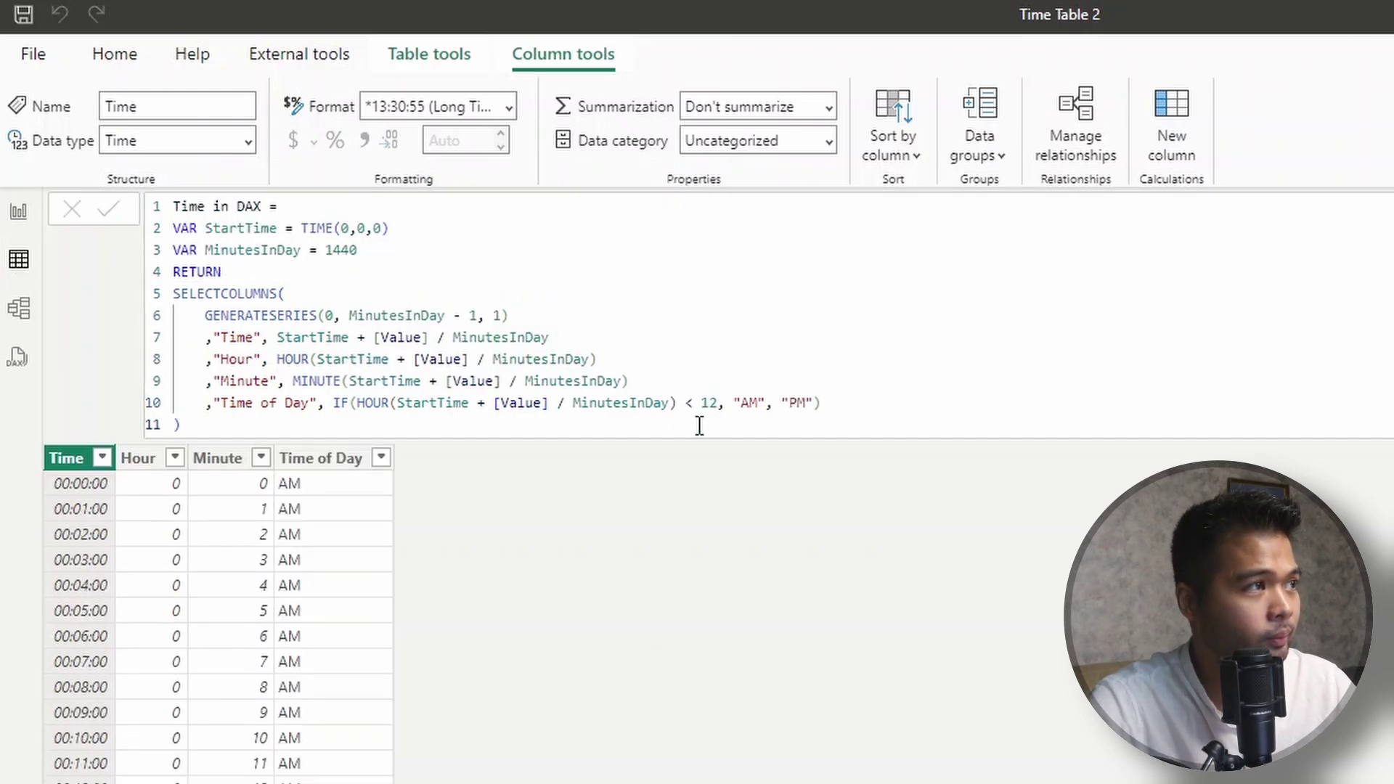
Filter Time of Day to show only PM rows, then return to the report
{"action": "left_click", "coordinate": [382, 458]}
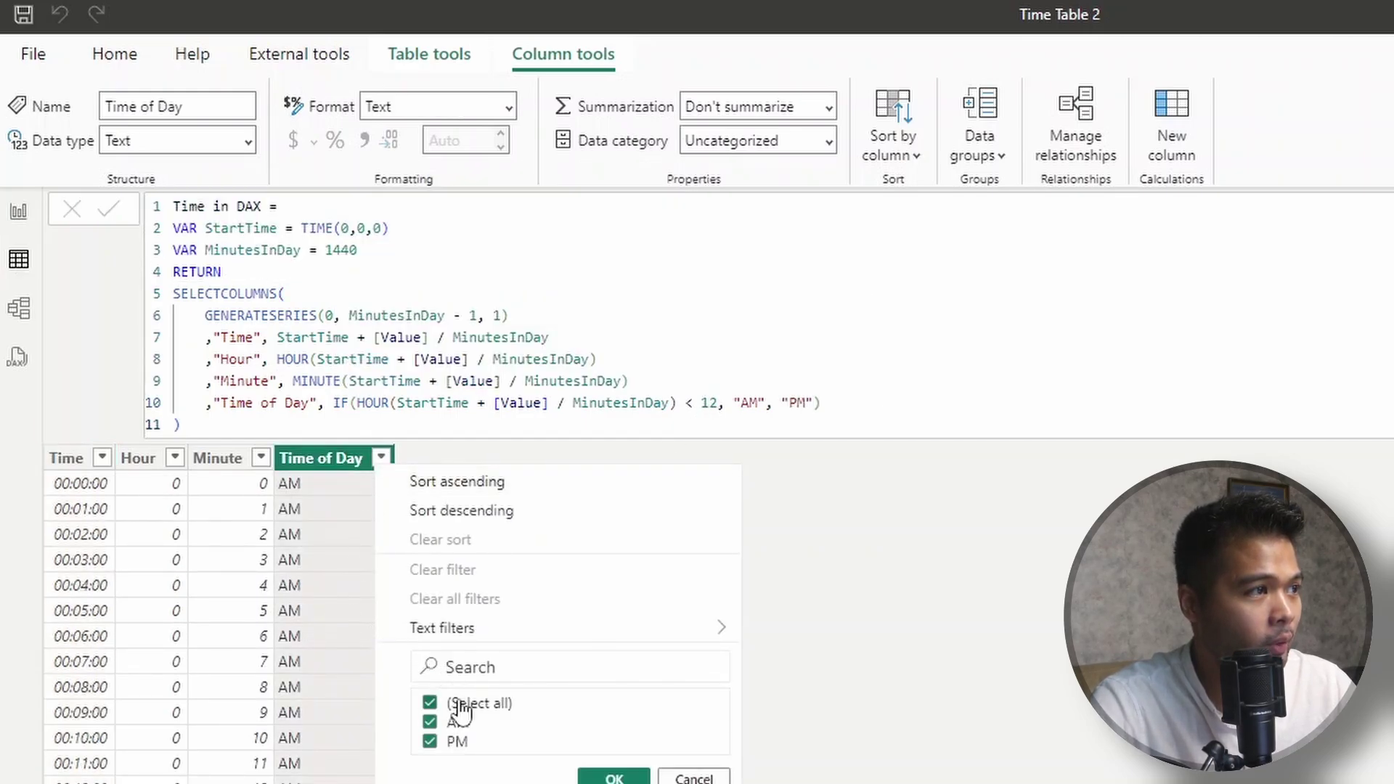
{"action": "left_click", "coordinate": [461, 705]}
{"action": "left_click", "coordinate": [454, 723]}
{"action": "left_click", "coordinate": [458, 723]}
{"action": "left_click", "coordinate": [458, 740]}
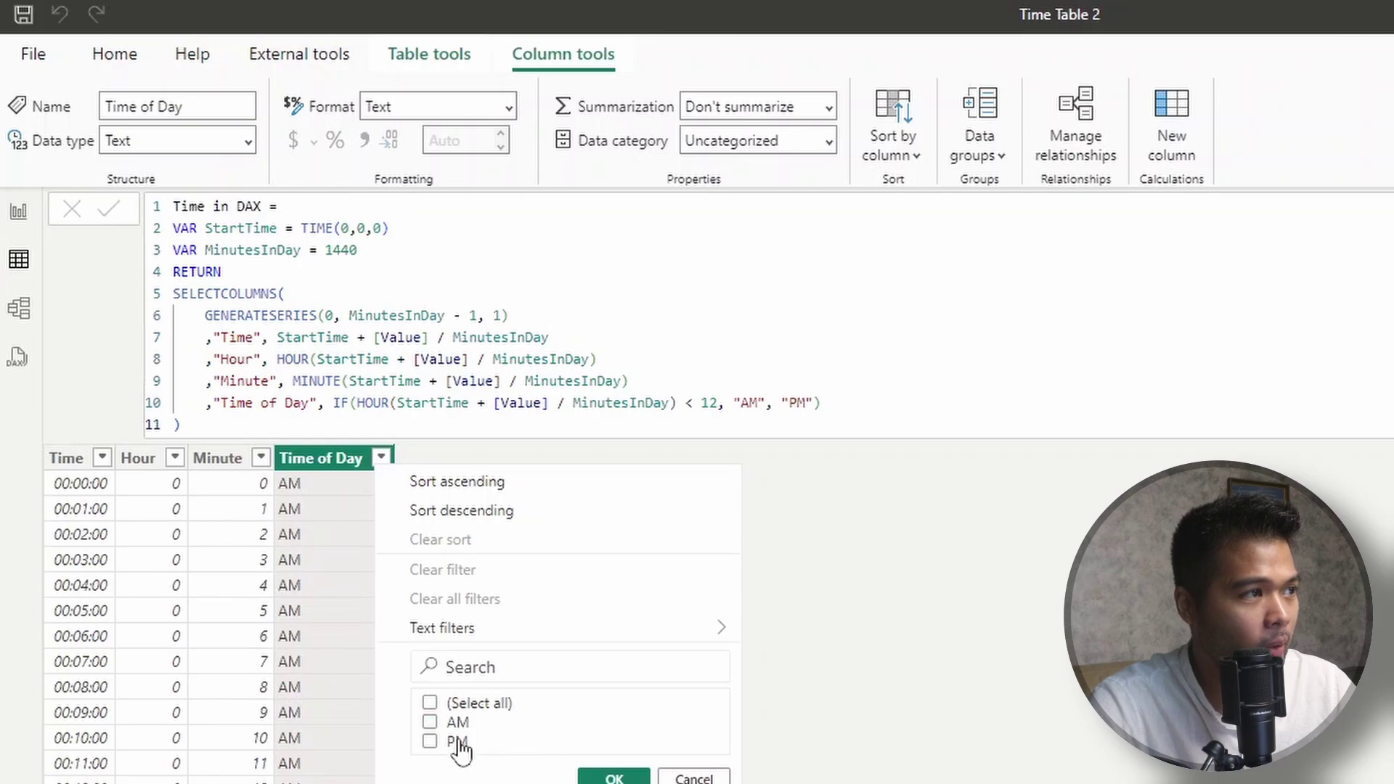
{"action": "left_click", "coordinate": [613, 777]}
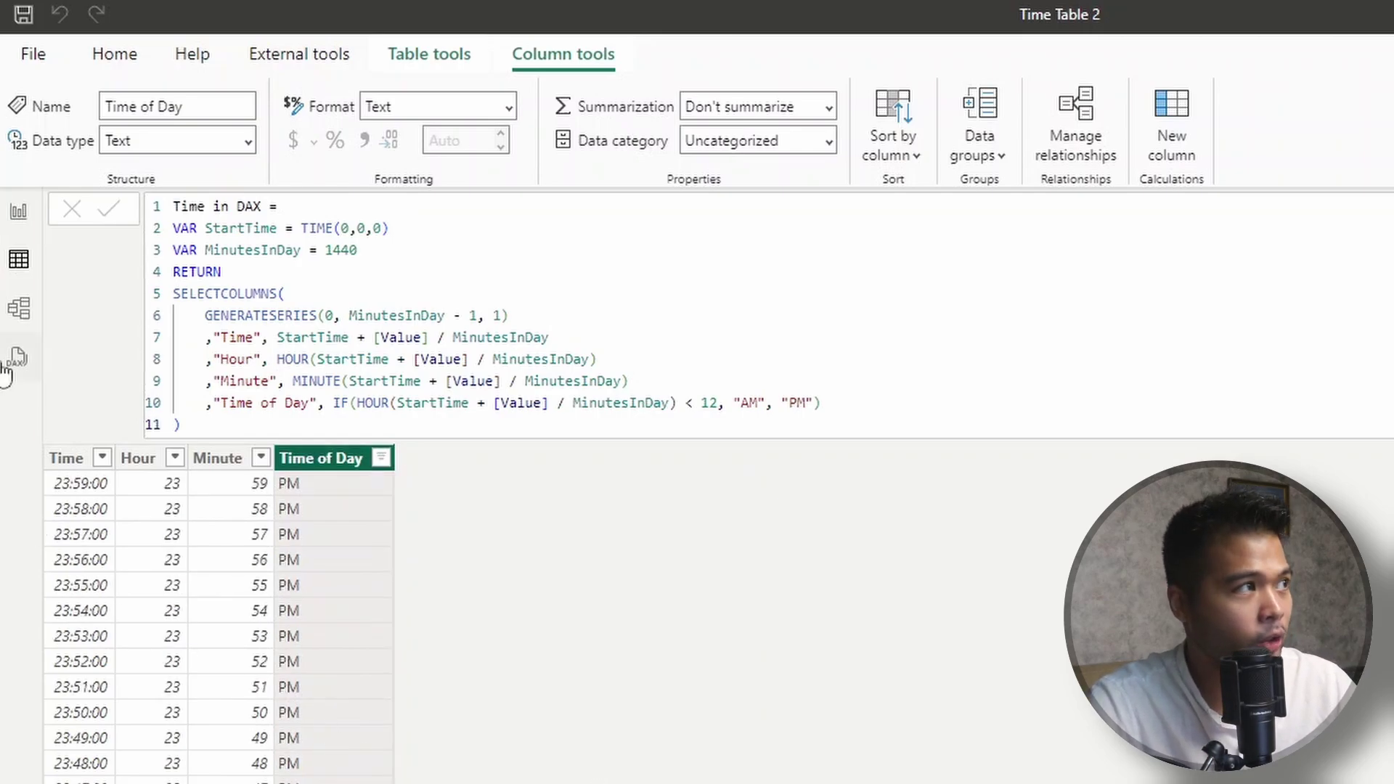
{"action": "left_click", "coordinate": [19, 211]}
Create a one-to-many relationship from Time in DAX's Time to Orders' Time in Minutes
{"action": "left_click_drag", "start_coordinate": [513, 251], "coordinate": [367, 262]}
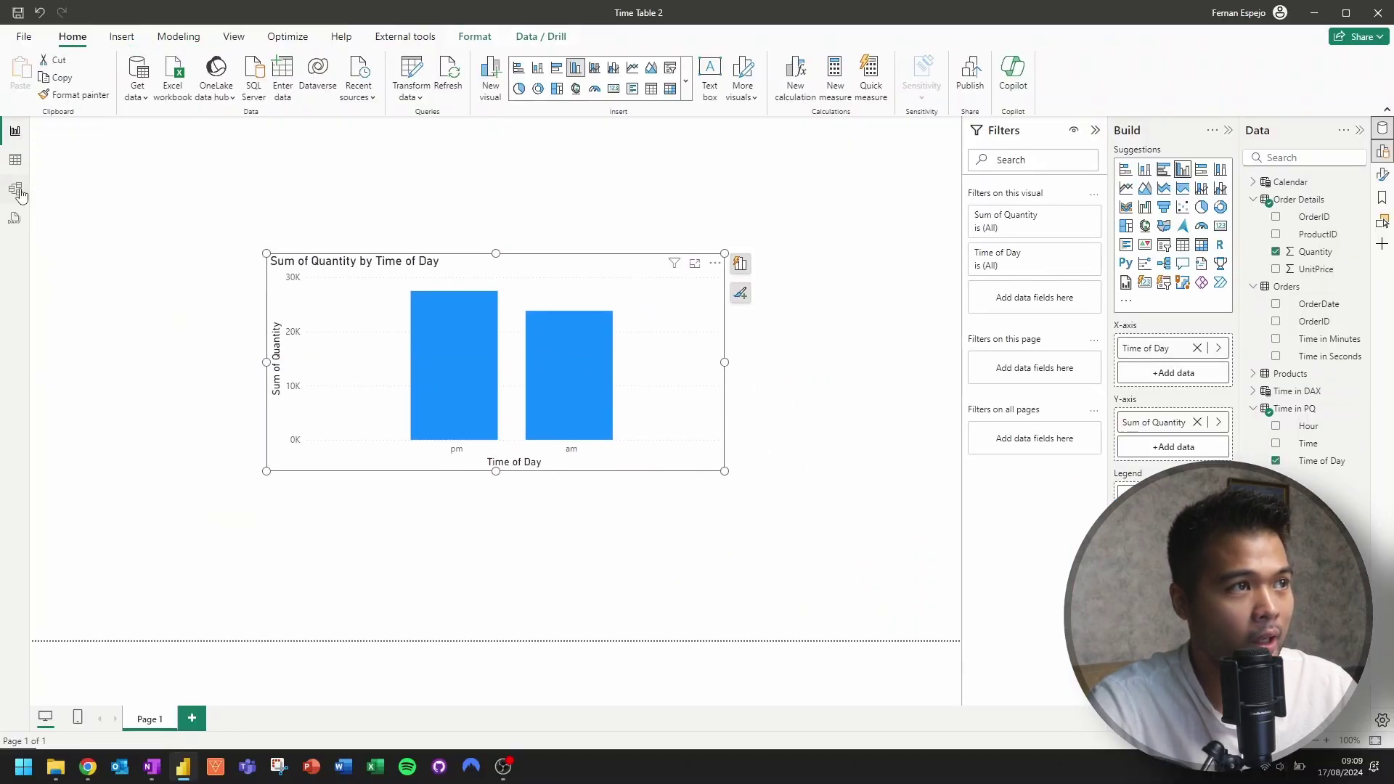
{"action": "left_click", "coordinate": [16, 190]}
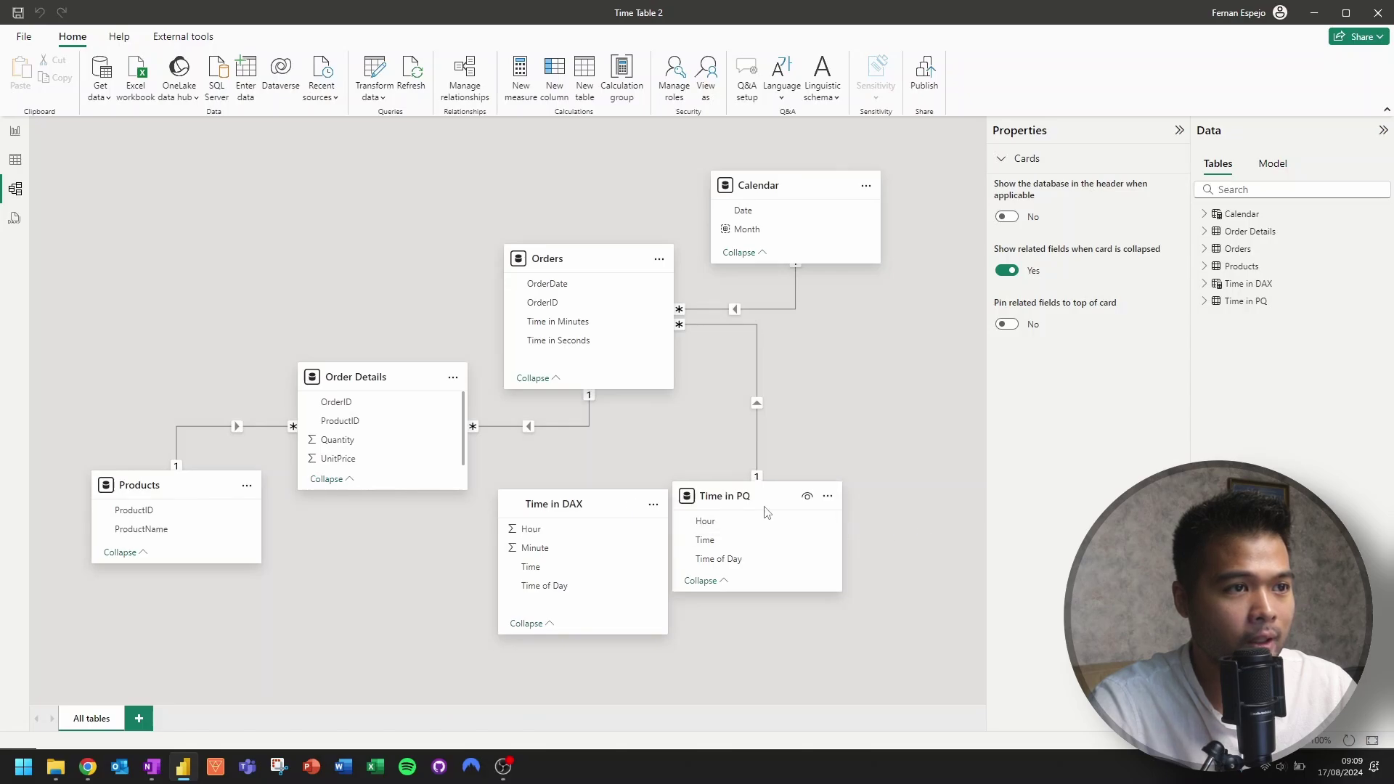
{"action": "left_click_drag", "start_coordinate": [726, 492], "coordinate": [872, 432]}
{"action": "left_click_drag", "start_coordinate": [561, 502], "coordinate": [692, 455]}
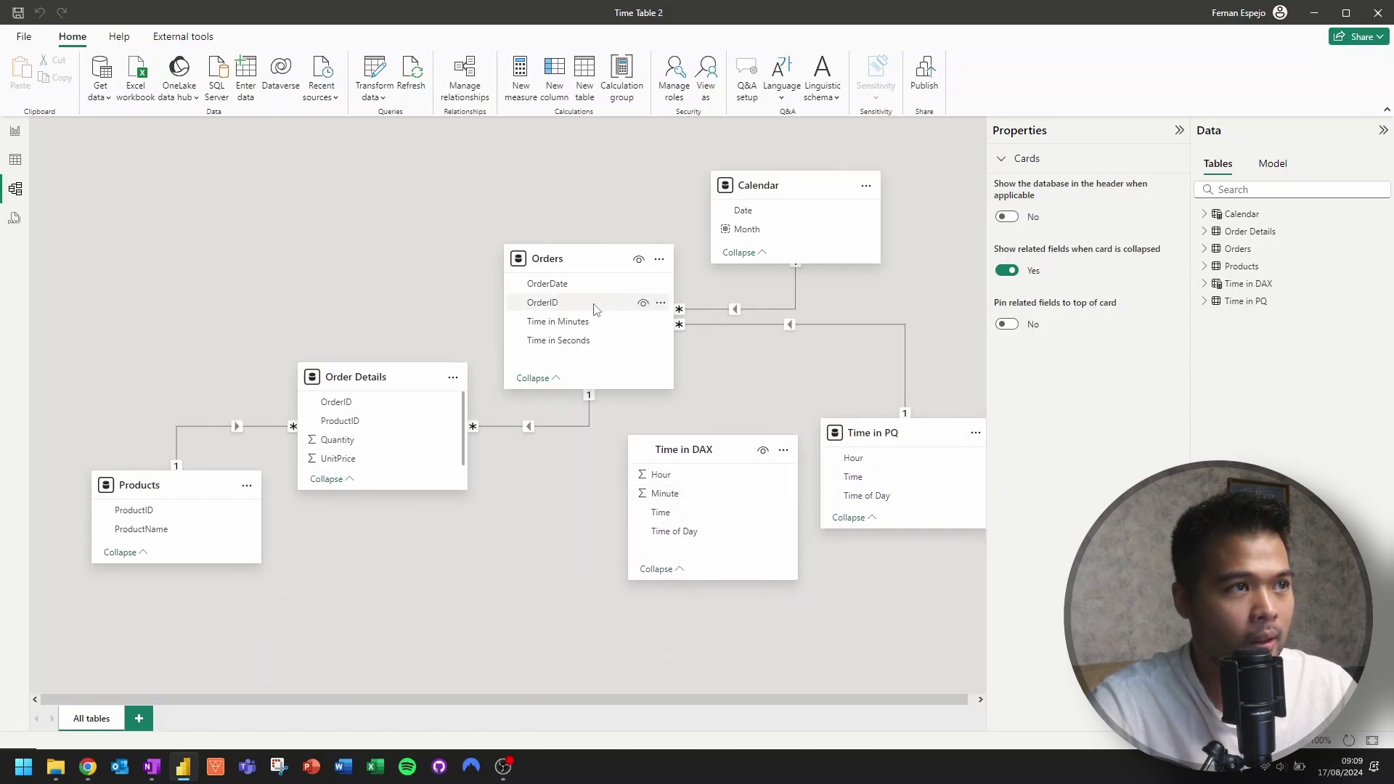
{"action": "left_click_drag", "start_coordinate": [662, 515], "coordinate": [632, 324]}
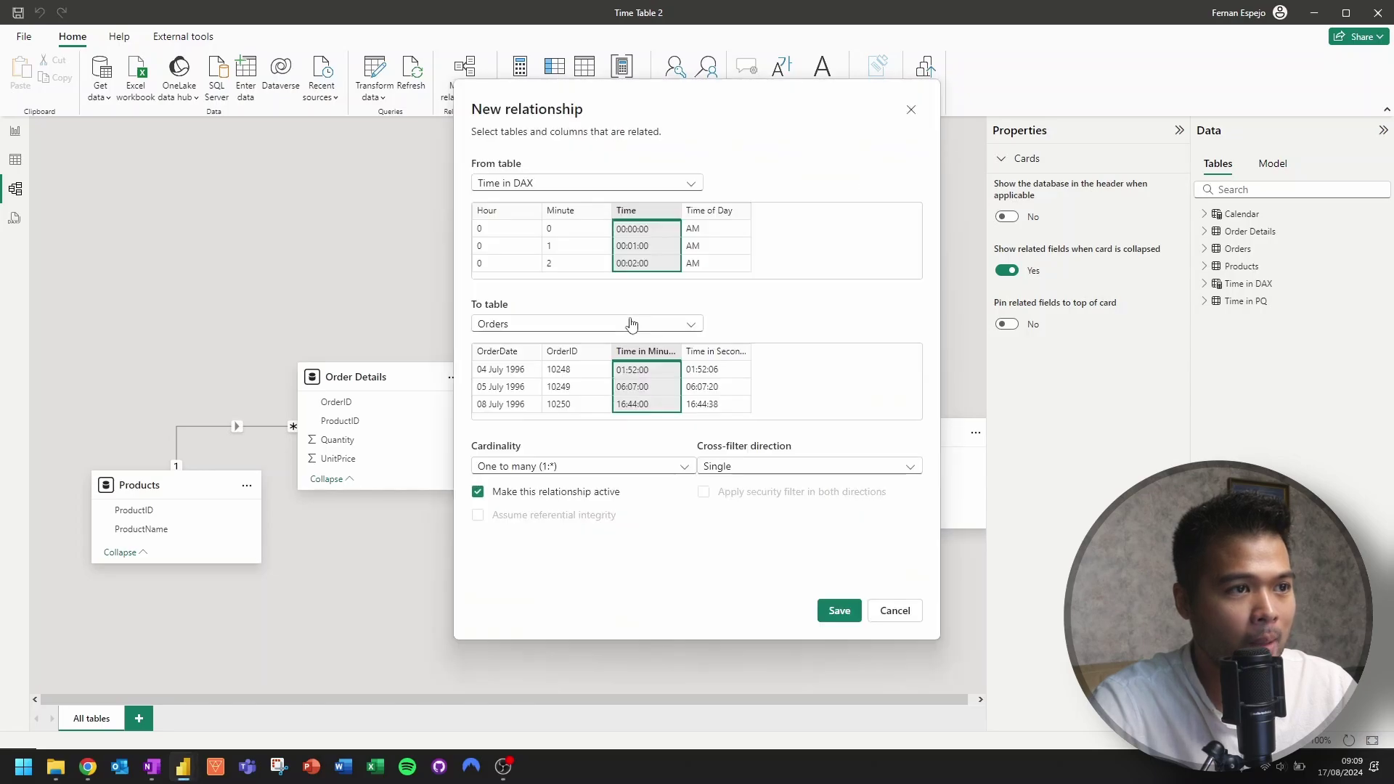
{"action": "left_click", "coordinate": [838, 609]}
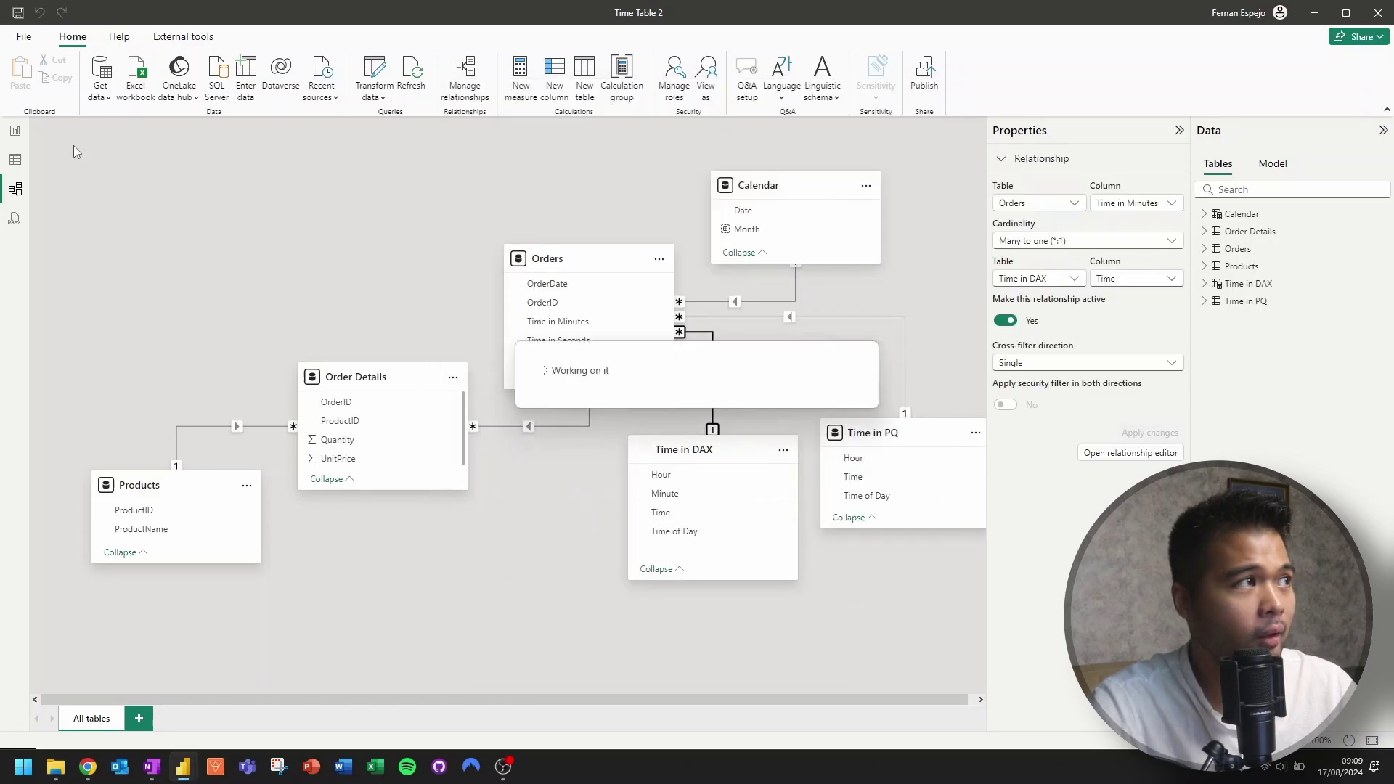
{"action": "left_click", "coordinate": [14, 130]}
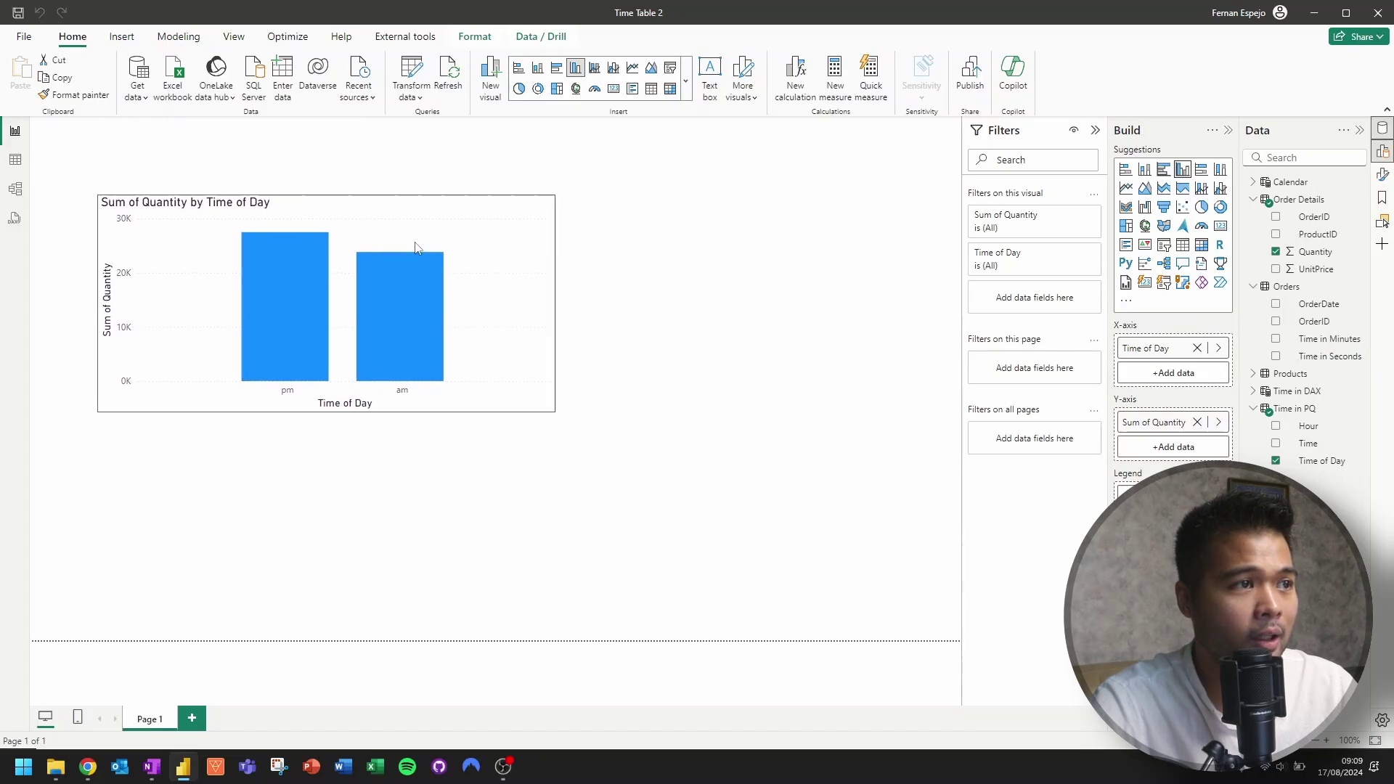
Build a clustered column chart of Sum of Quantity by Hour from Time in DAX
{"action": "left_click_drag", "start_coordinate": [417, 249], "coordinate": [370, 266]}
{"action": "left_click", "coordinate": [908, 353]}
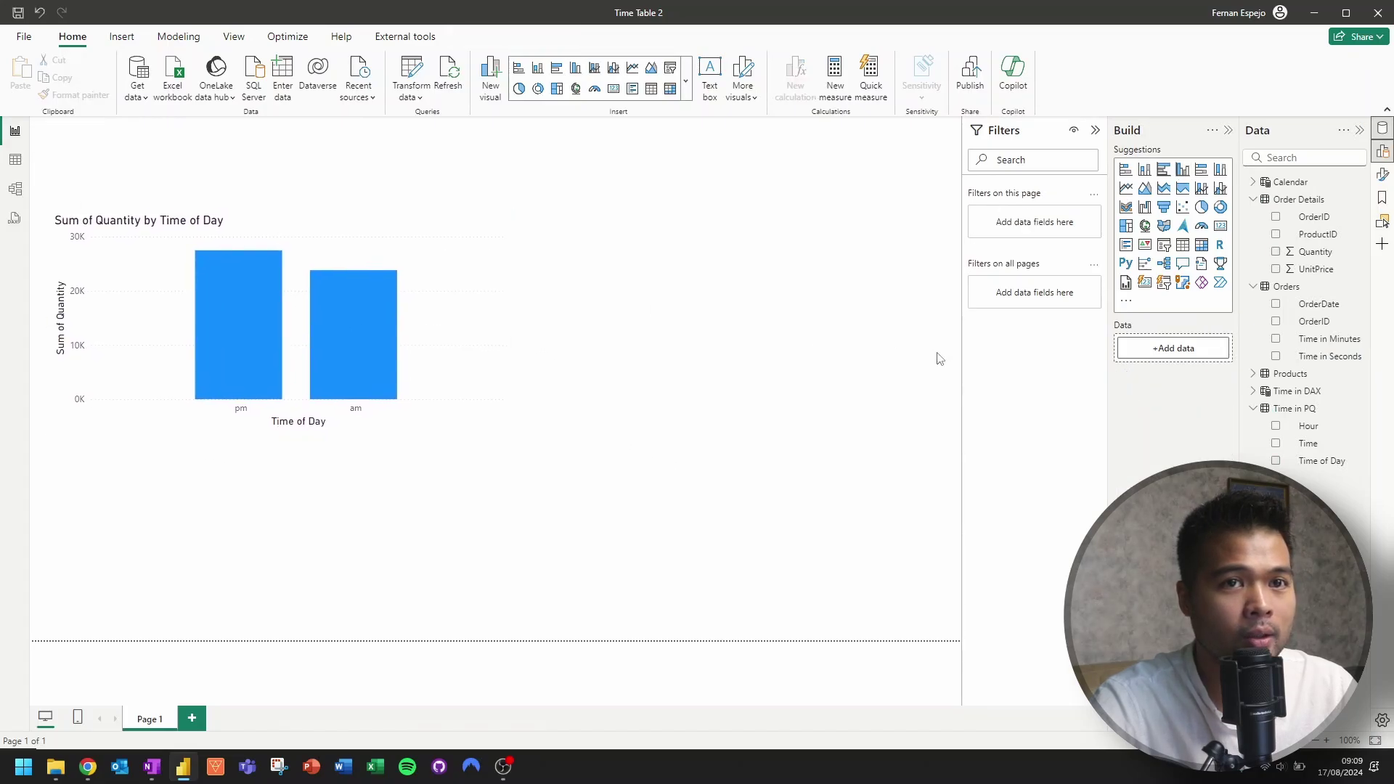
{"action": "left_click", "coordinate": [1254, 391]}
{"action": "left_click_drag", "start_coordinate": [1309, 408], "coordinate": [754, 322]}
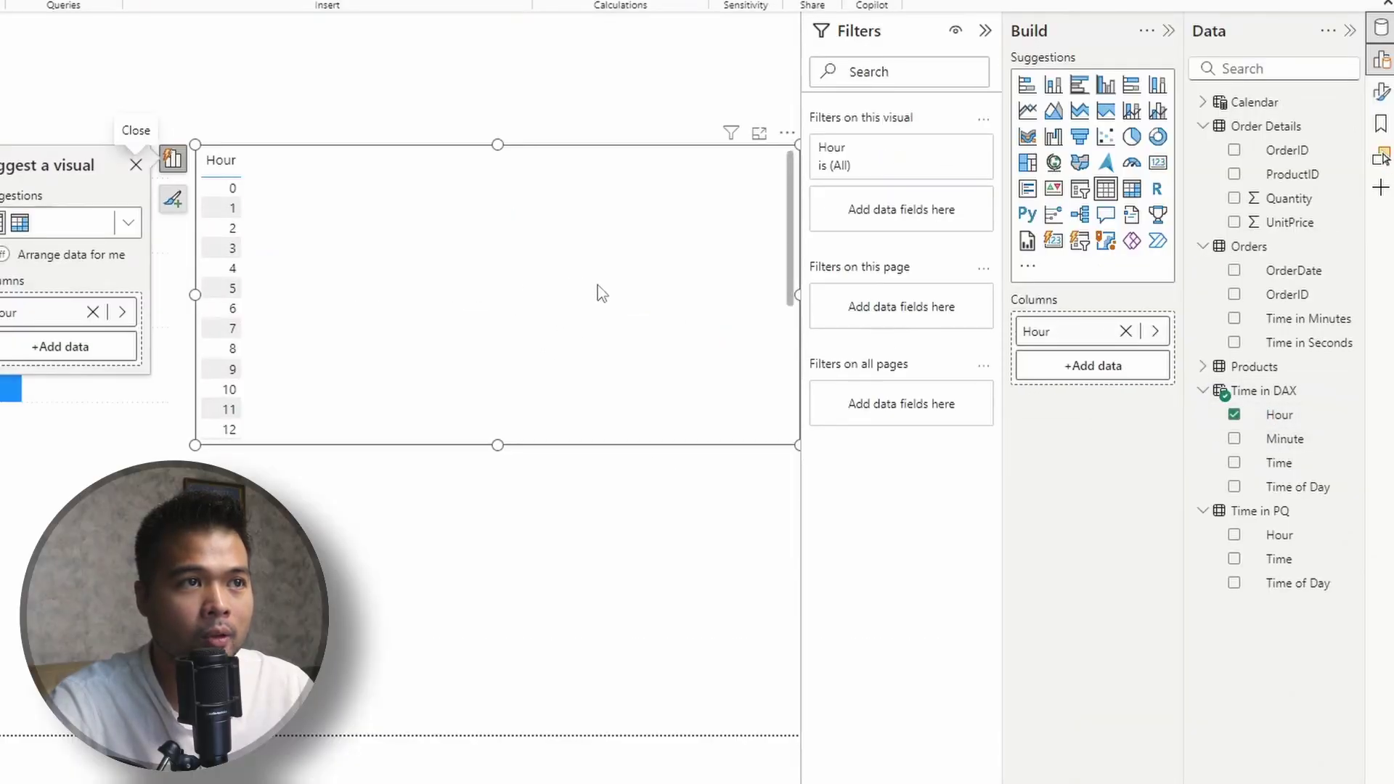
{"action": "left_click_drag", "start_coordinate": [1307, 200], "coordinate": [551, 338]}
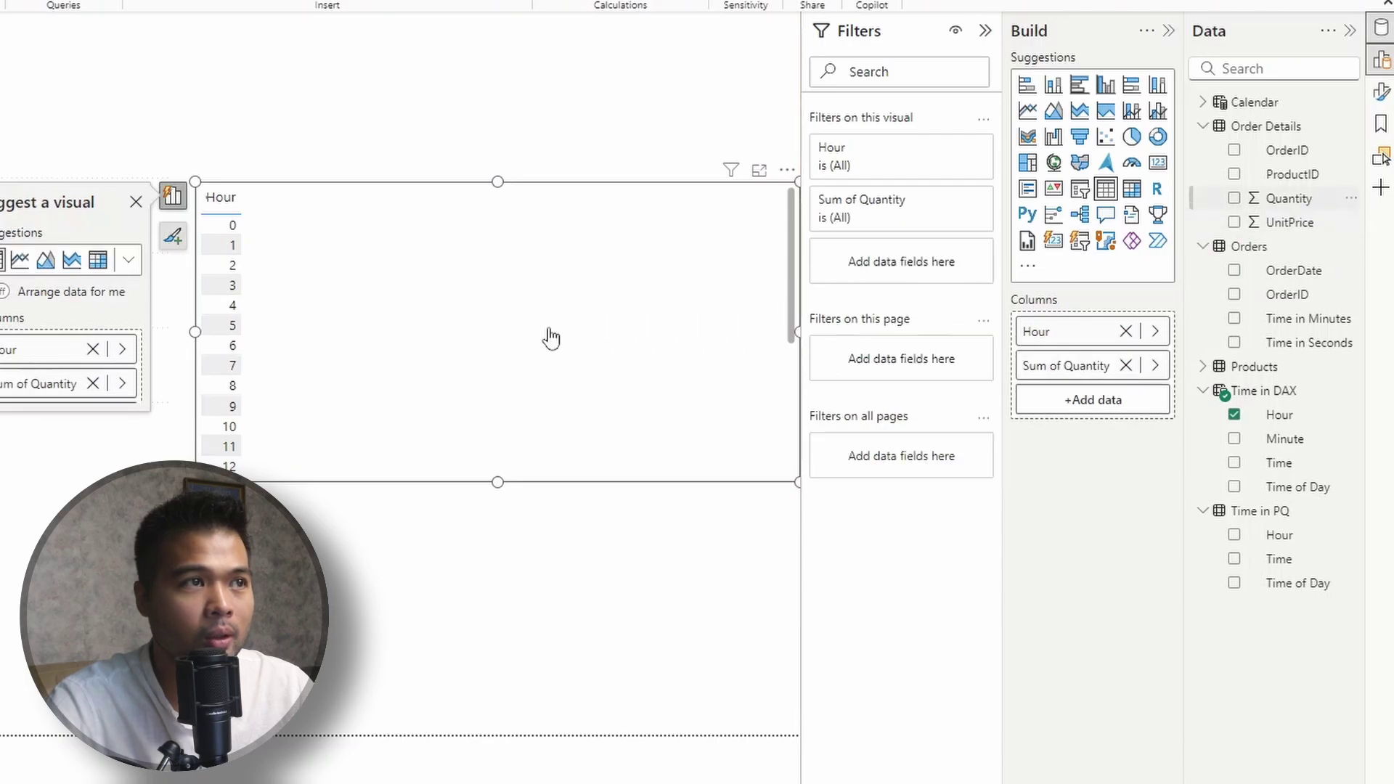
{"action": "scroll", "coordinate": [538, 375], "scroll_direction": "down", "scroll_amount": 2}
{"action": "scroll", "coordinate": [536, 377], "scroll_direction": "up", "scroll_amount": 2}
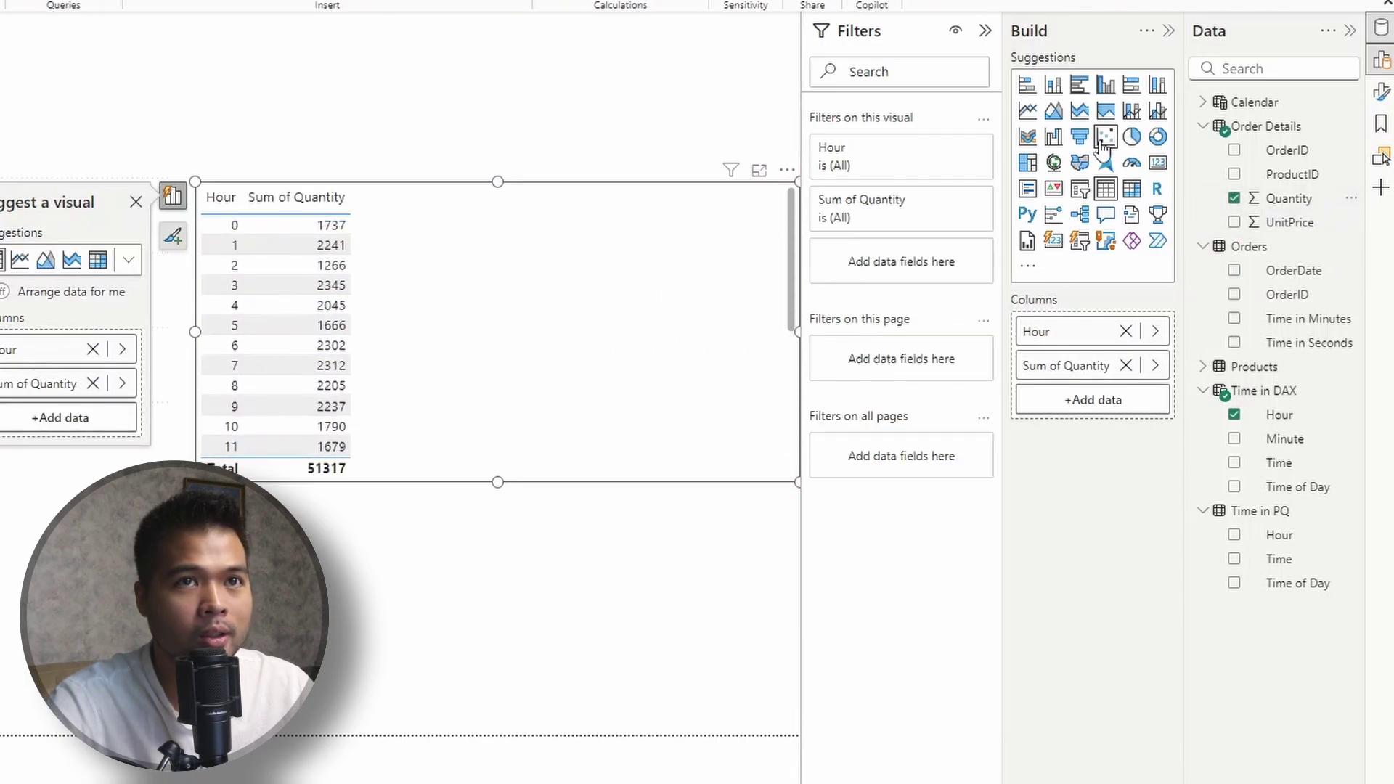
{"action": "left_click", "coordinate": [1105, 85]}
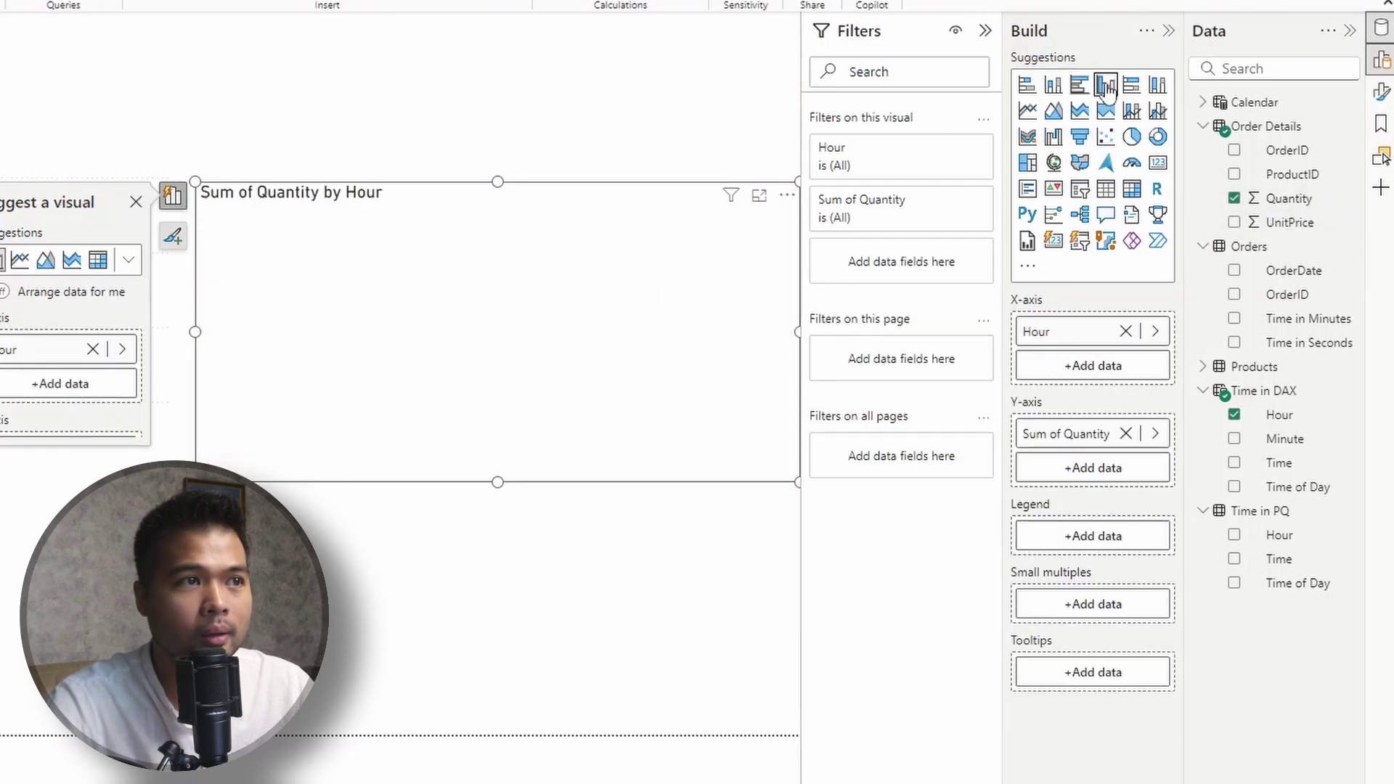